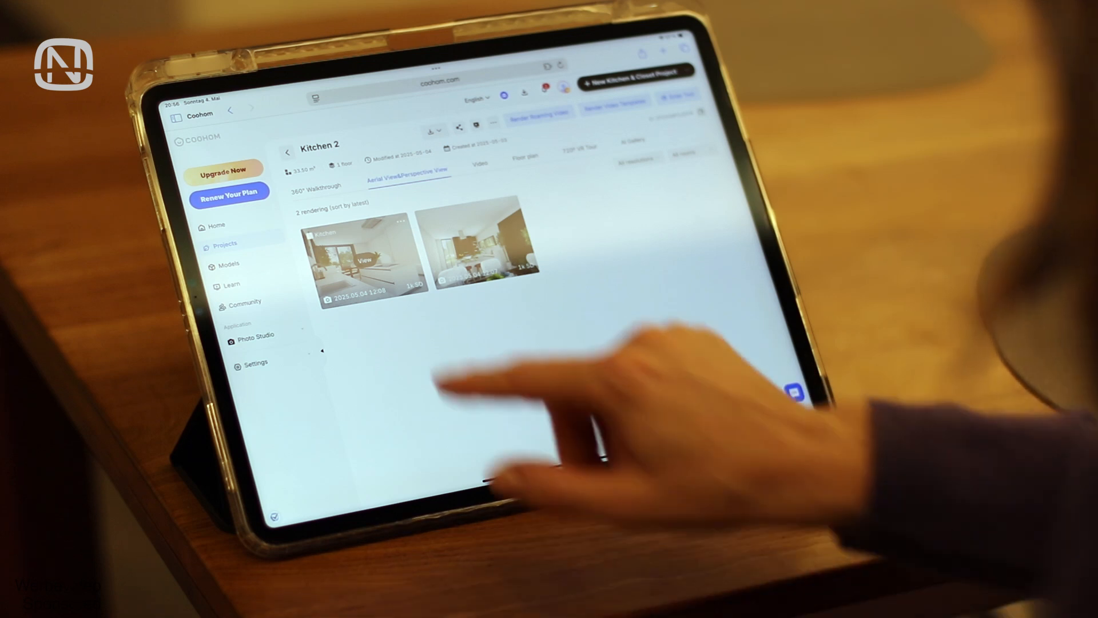
left_click(364, 261)
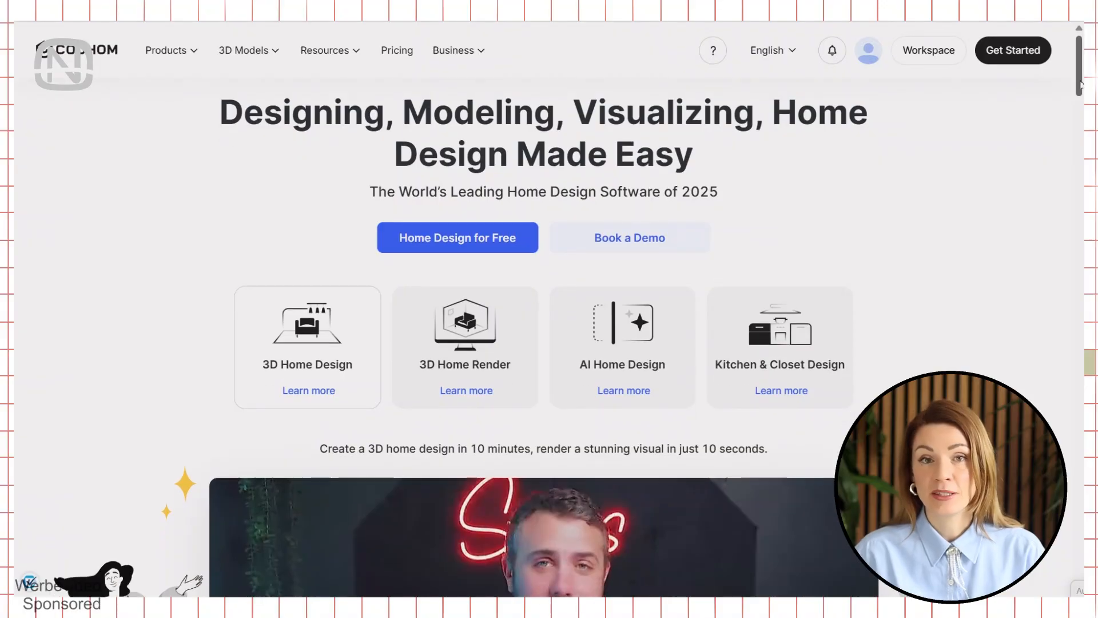
scroll(550, 338, "down", 4)
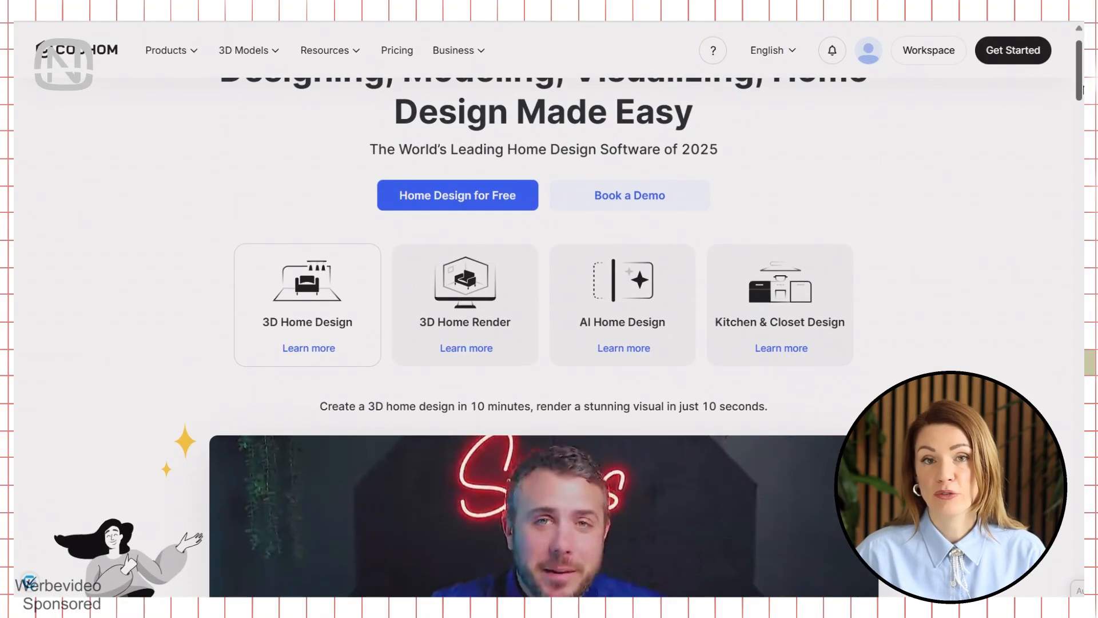
scroll(544, 338, "down", 1)
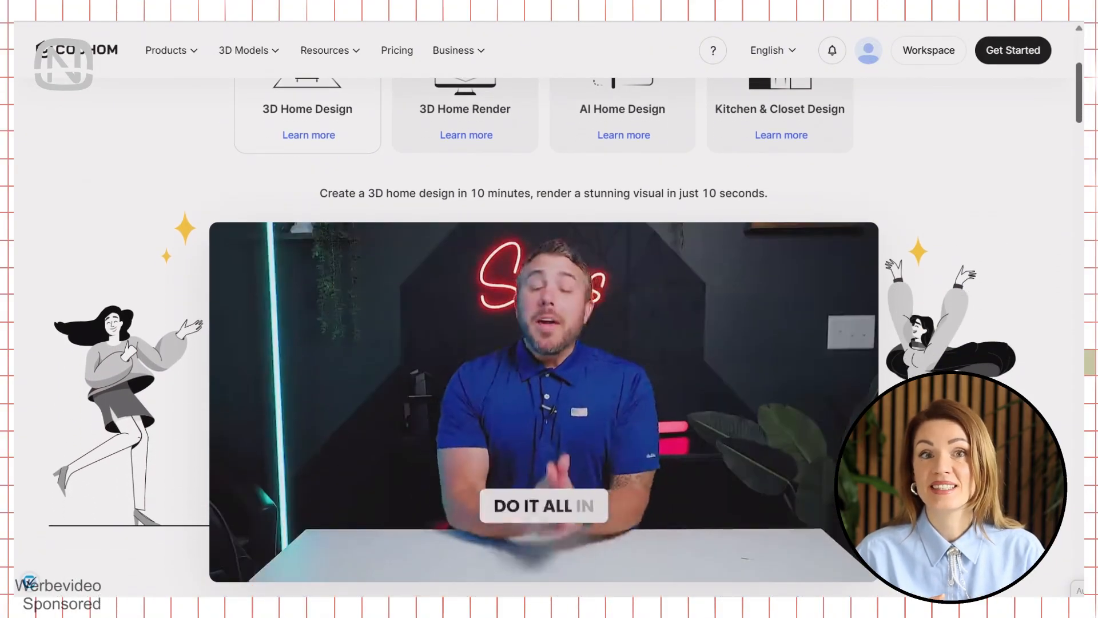
scroll(544, 337, "down", 2)
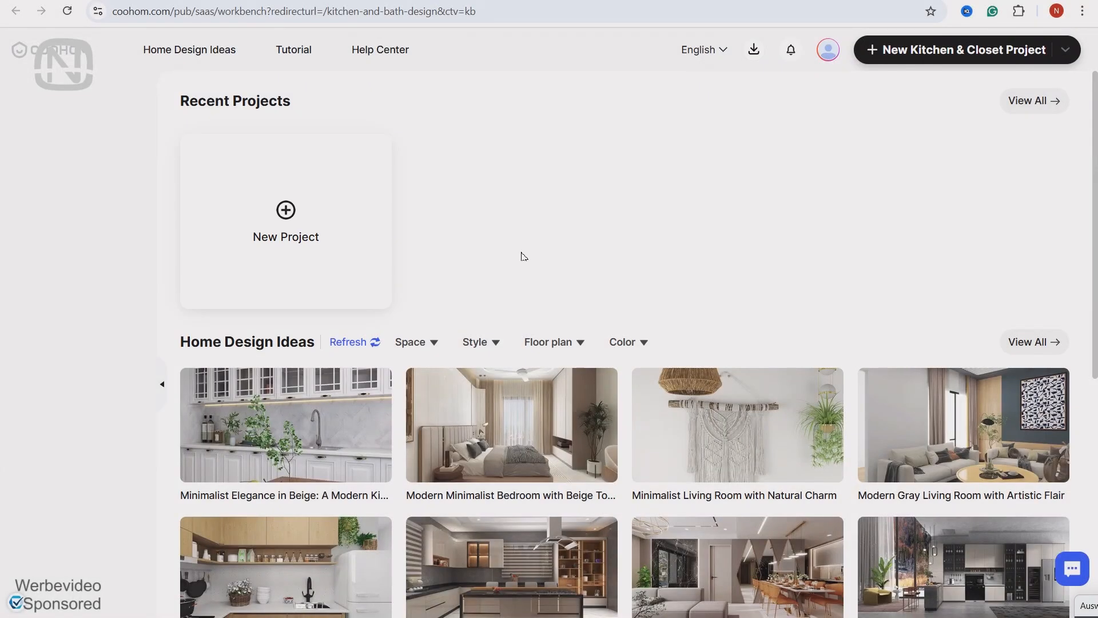
Create a new Kitchen & Closet project and start a blank design instead of using a design or floor plan template
mouse_move(284, 224)
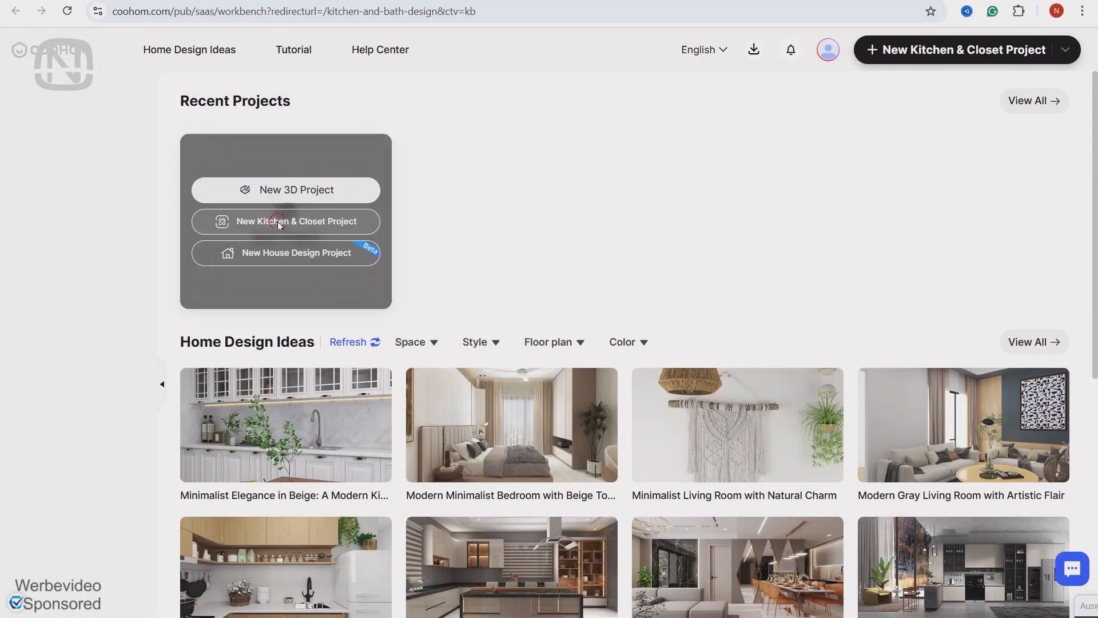
left_click(280, 223)
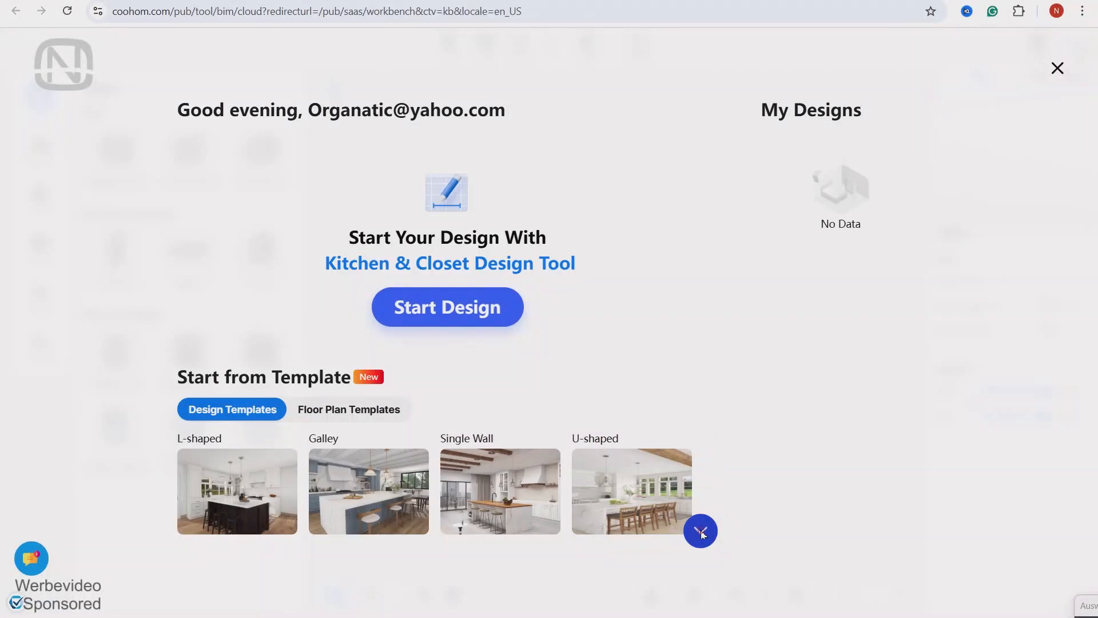
left_click(701, 531)
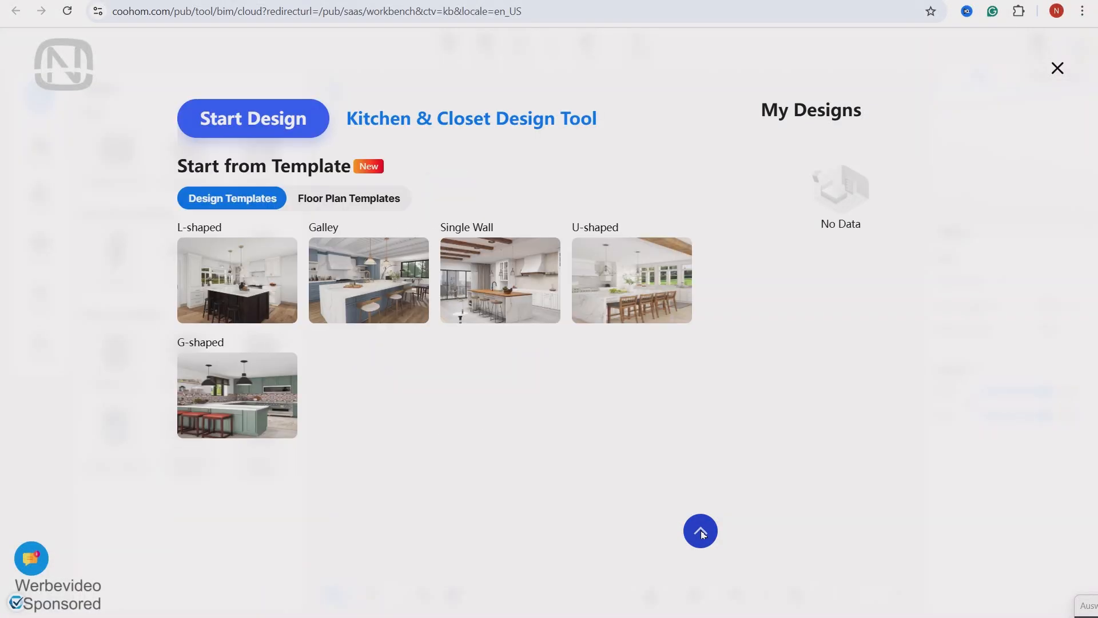
left_click(366, 204)
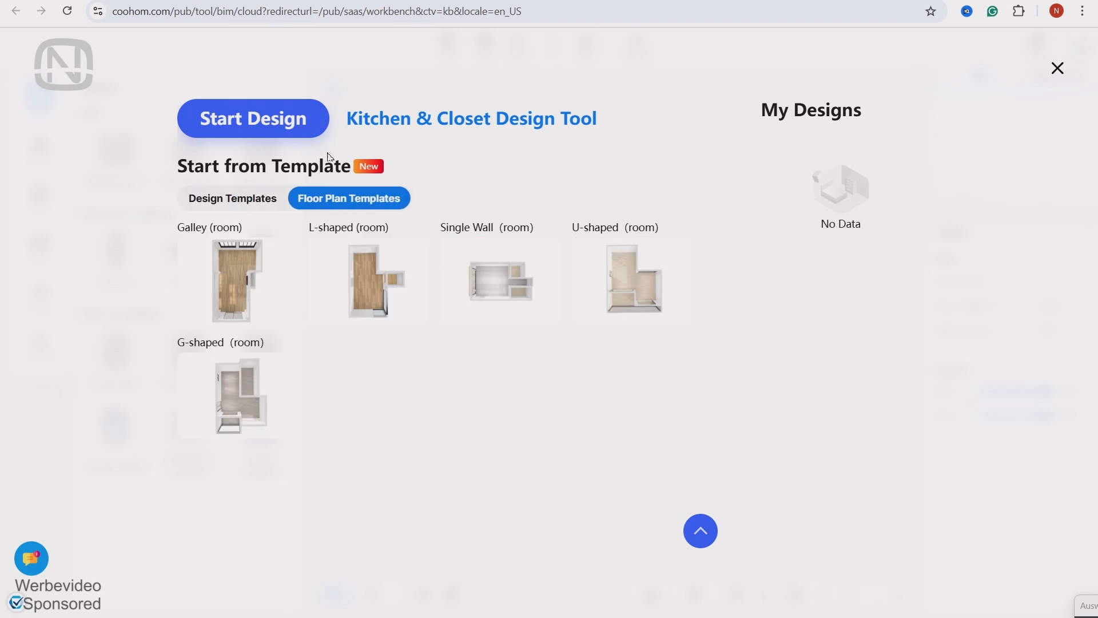
left_click(306, 130)
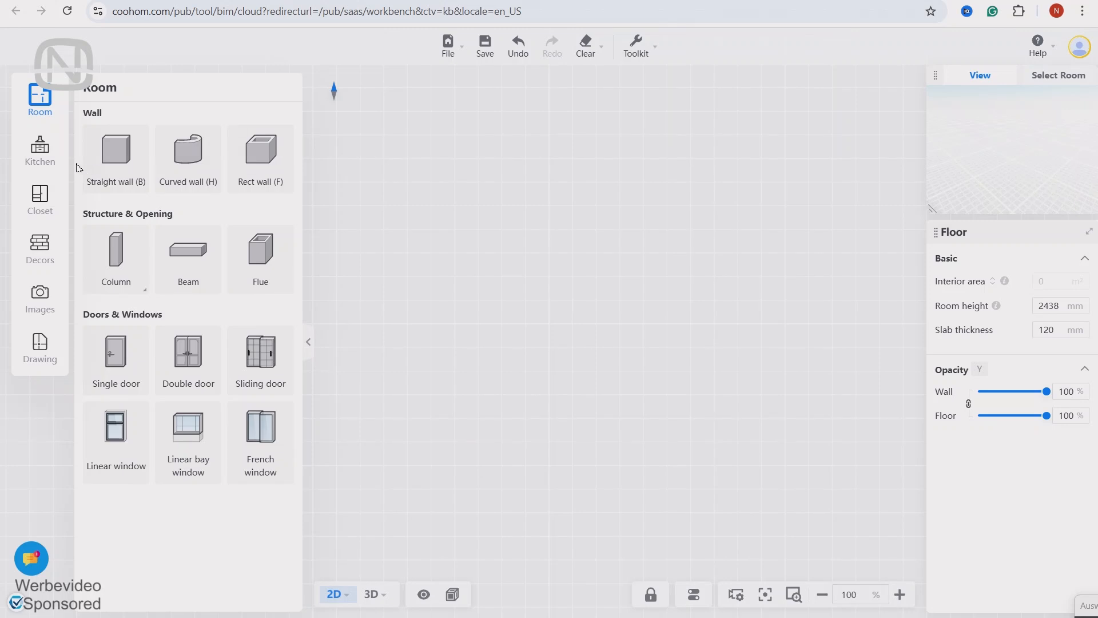
Look over the available project commands and the Kitchen, Closet, Decors, Images and Drawing sections of the new design
left_click(51, 156)
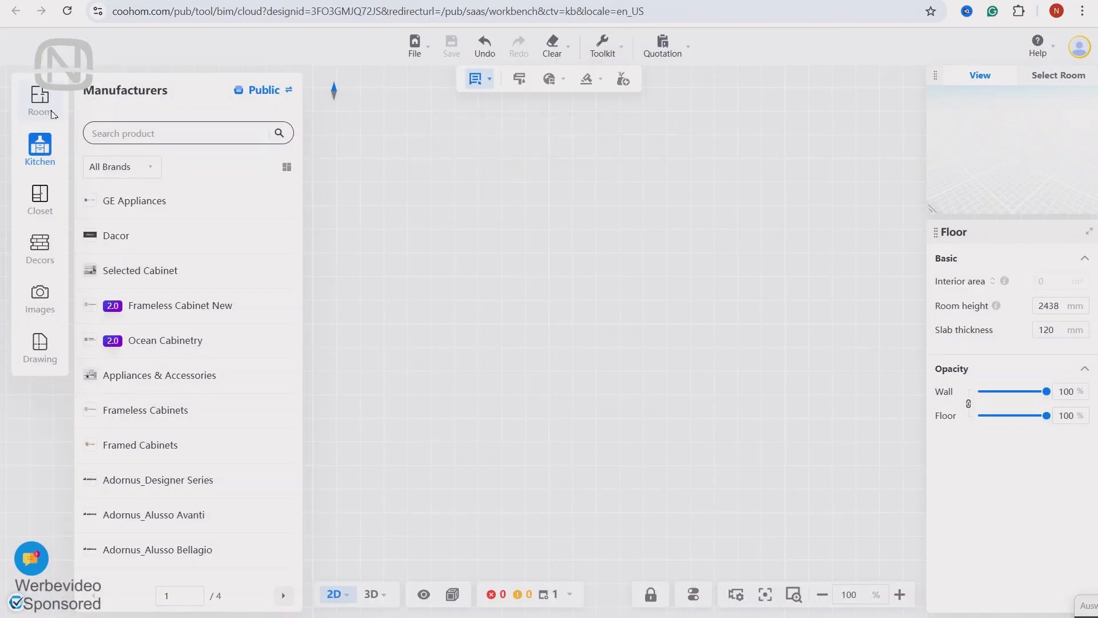
left_click(52, 113)
left_click(449, 55)
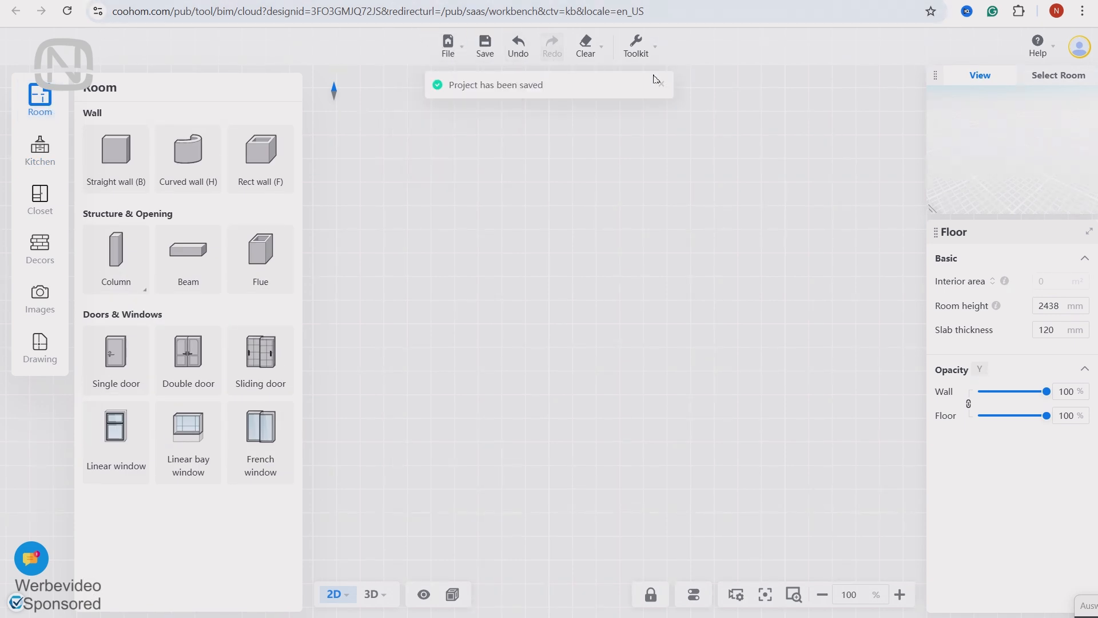
left_click(664, 86)
left_click(452, 48)
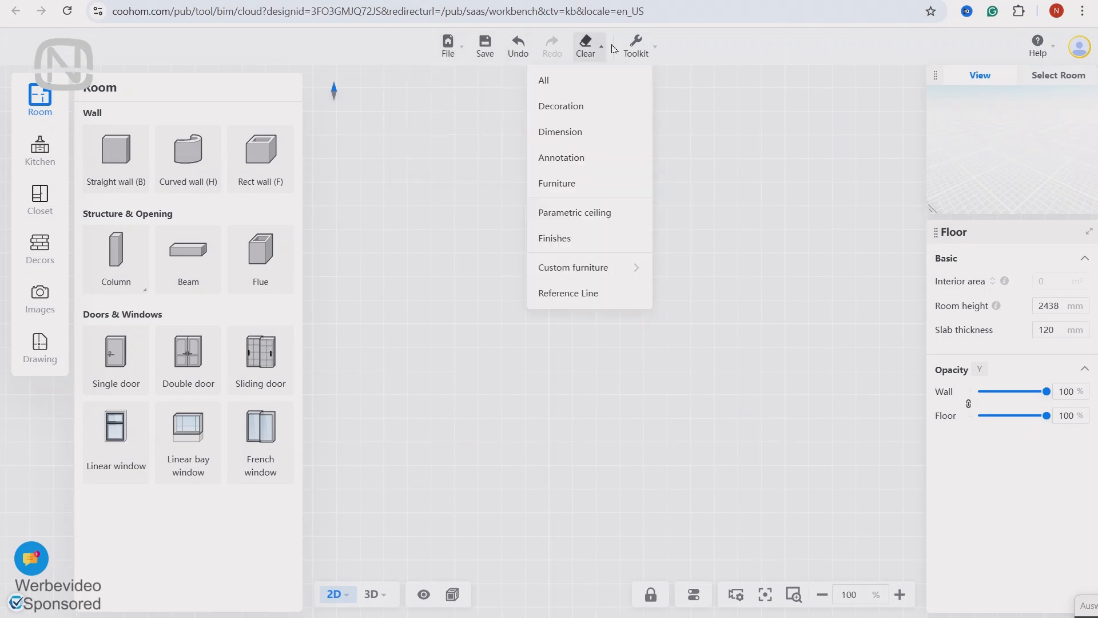
mouse_move(655, 50)
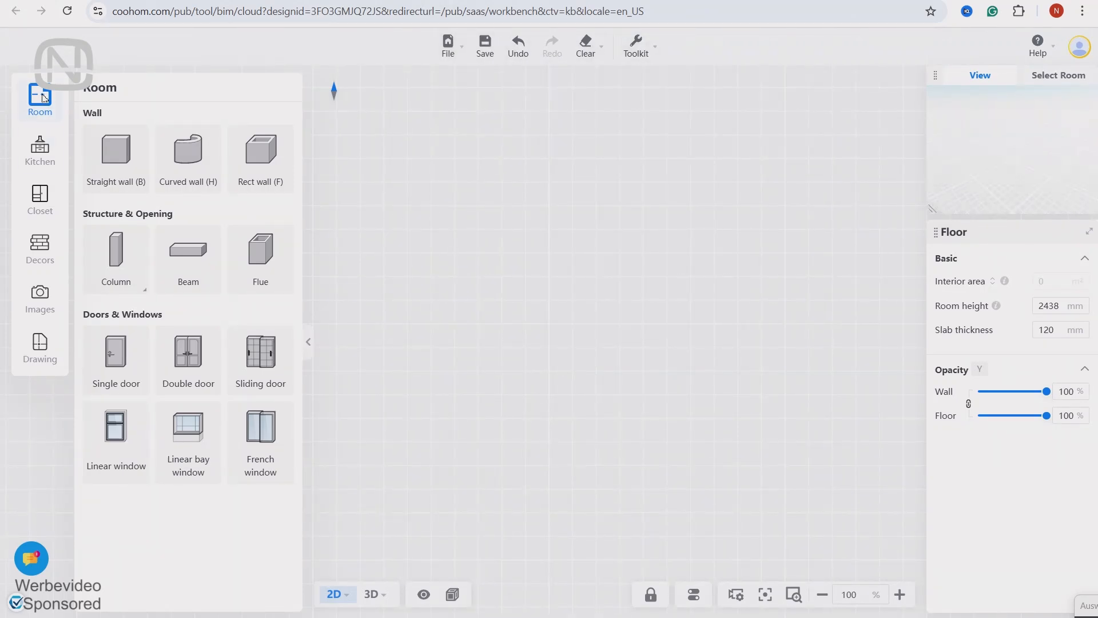
left_click(36, 159)
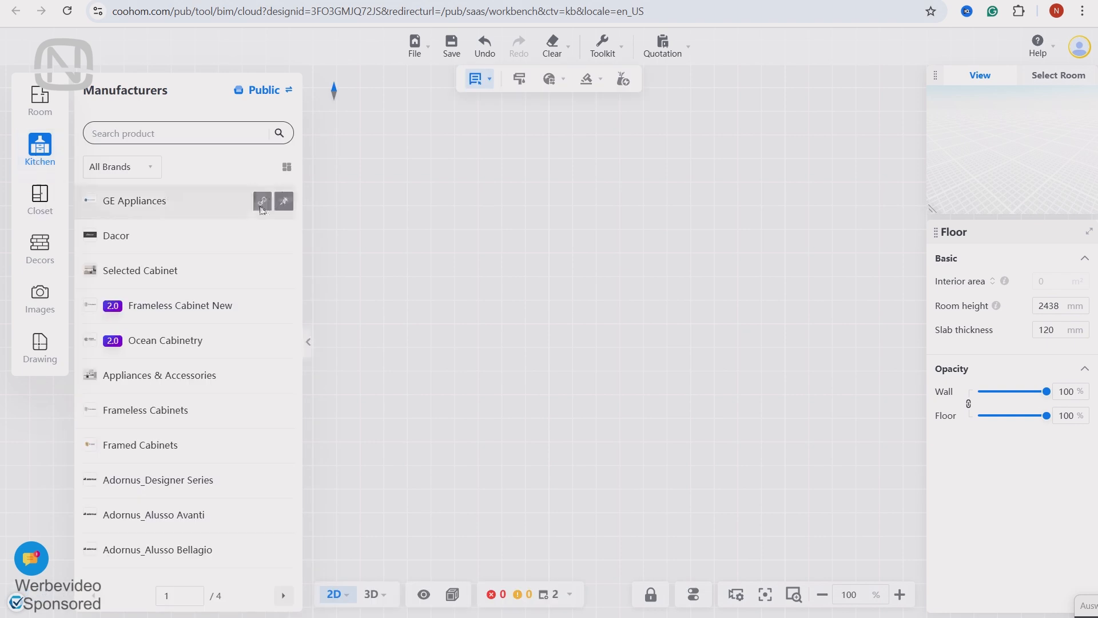
left_click(151, 170)
left_click(40, 197)
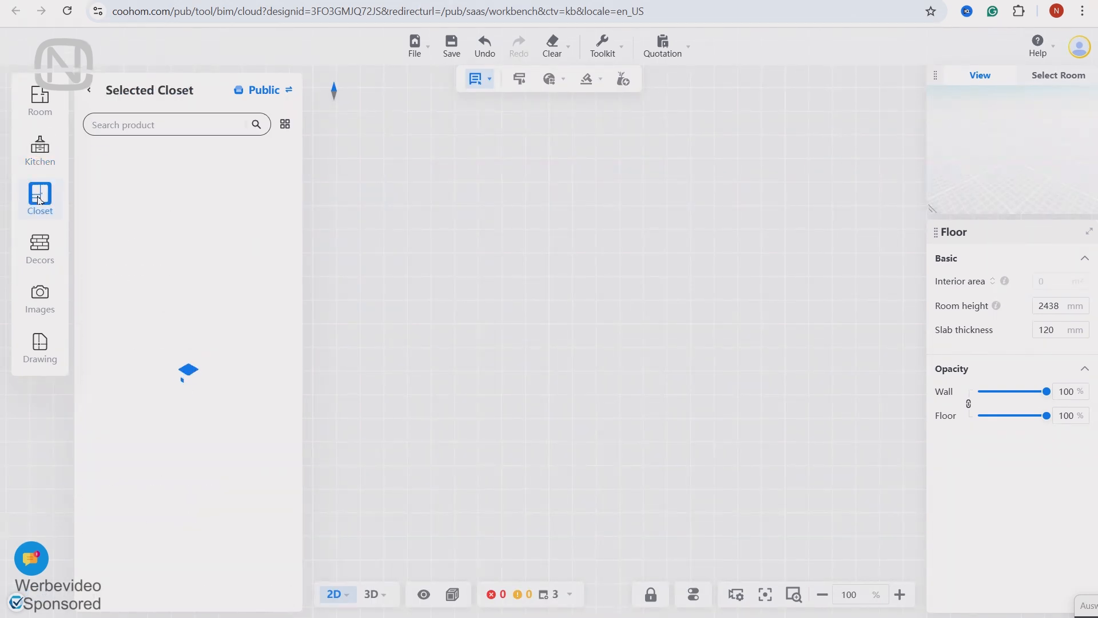
left_click(44, 248)
left_click(43, 295)
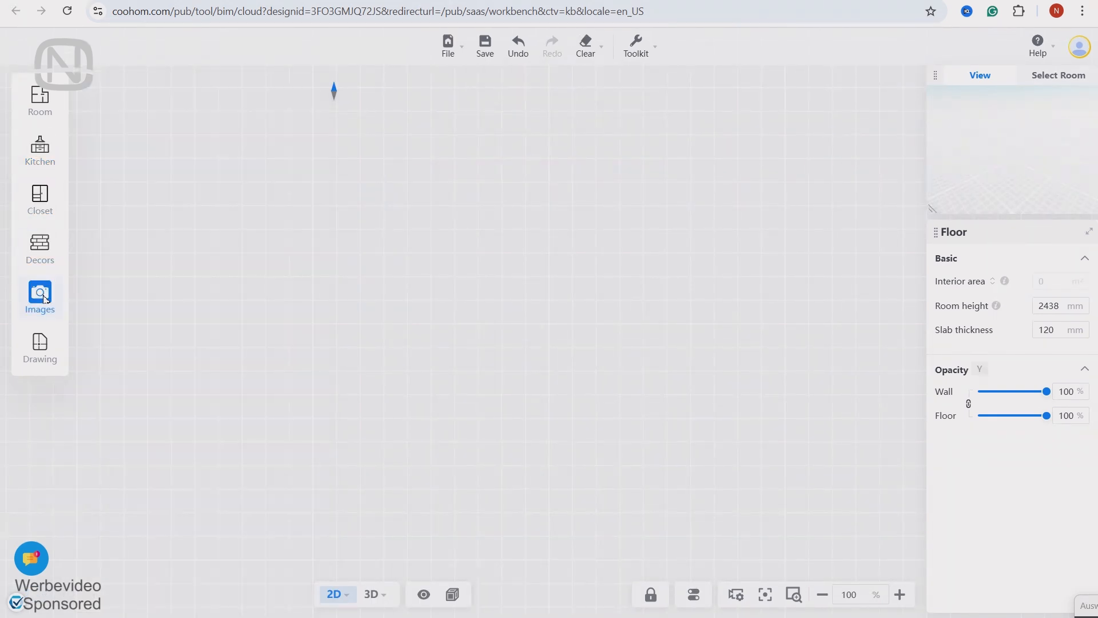
left_click(47, 357)
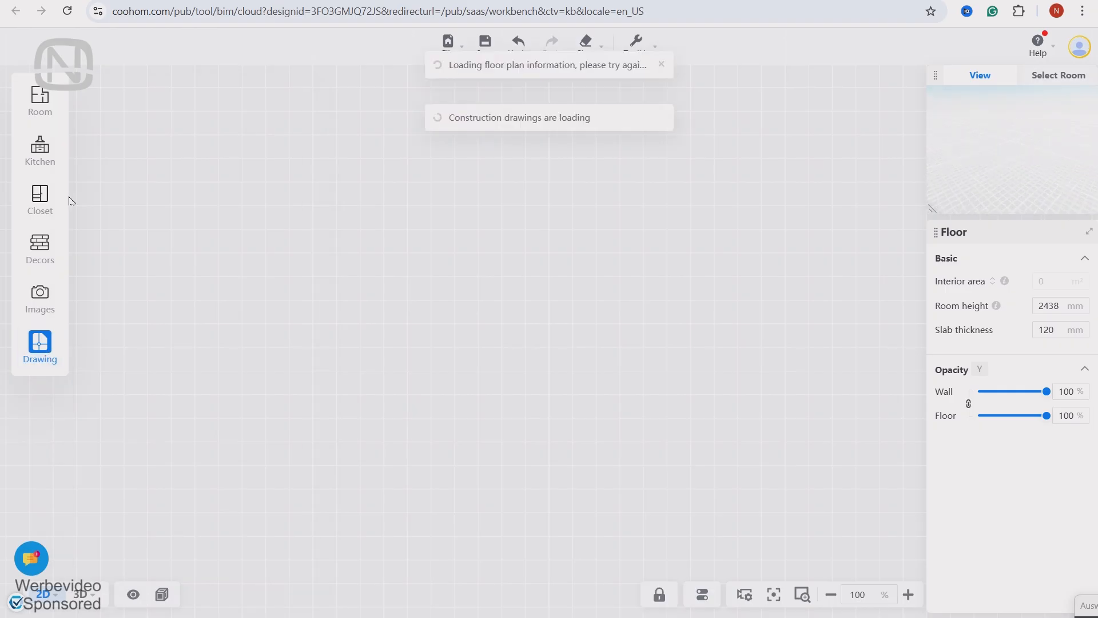
Draw a closed rectangular room of 240 mm thick, 2800 mm high straight walls, about 7410 by 4520 mm inside
left_click(48, 103)
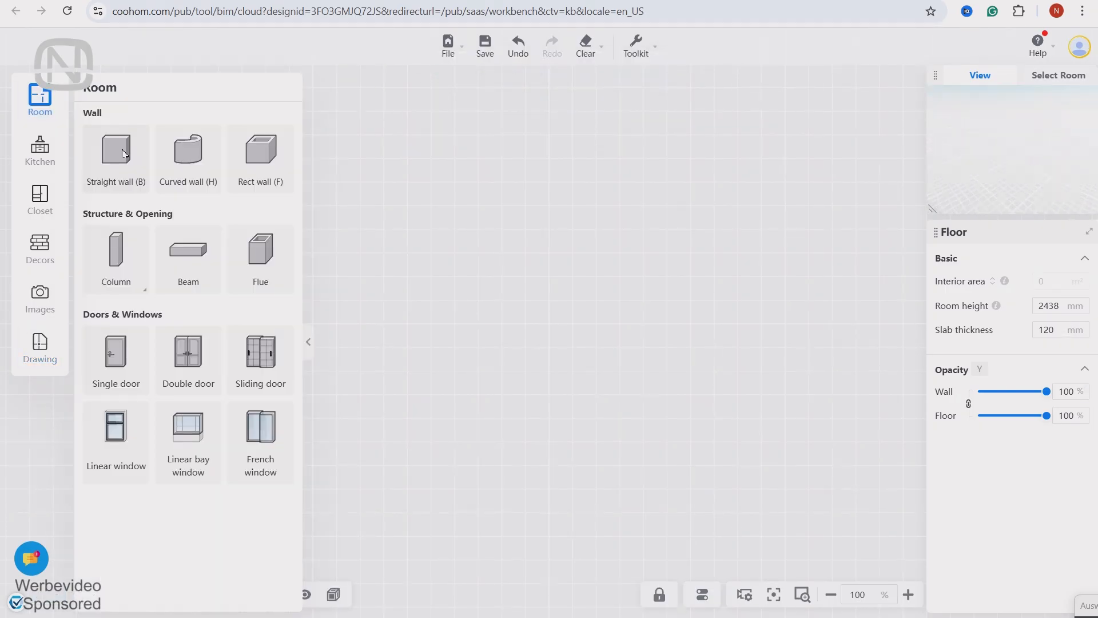
left_click(1061, 261)
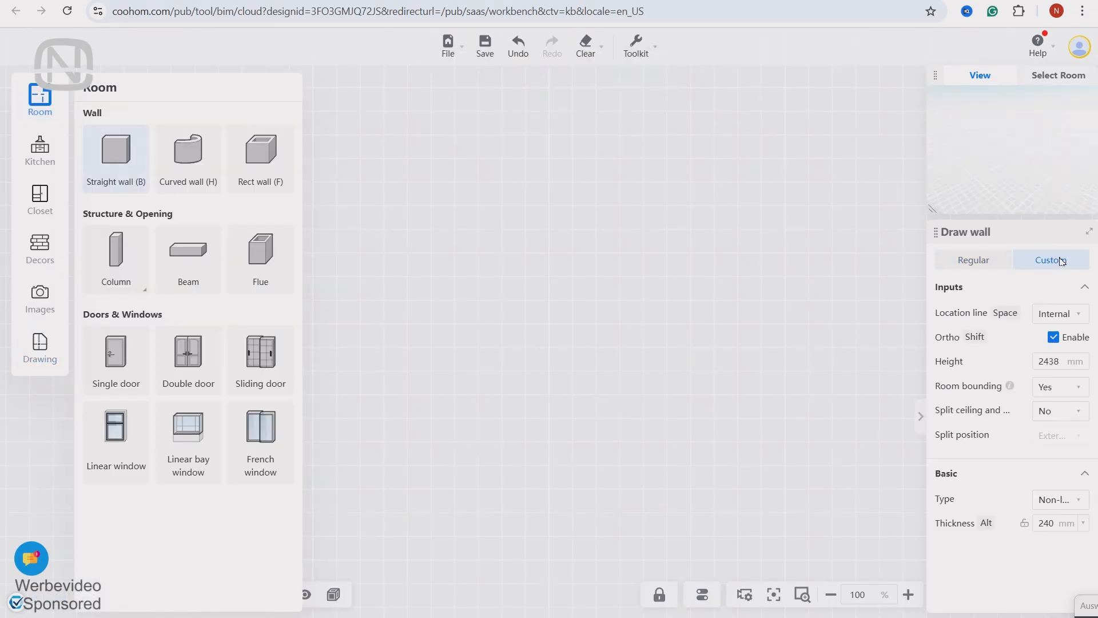
left_click(988, 266)
left_click(40, 100)
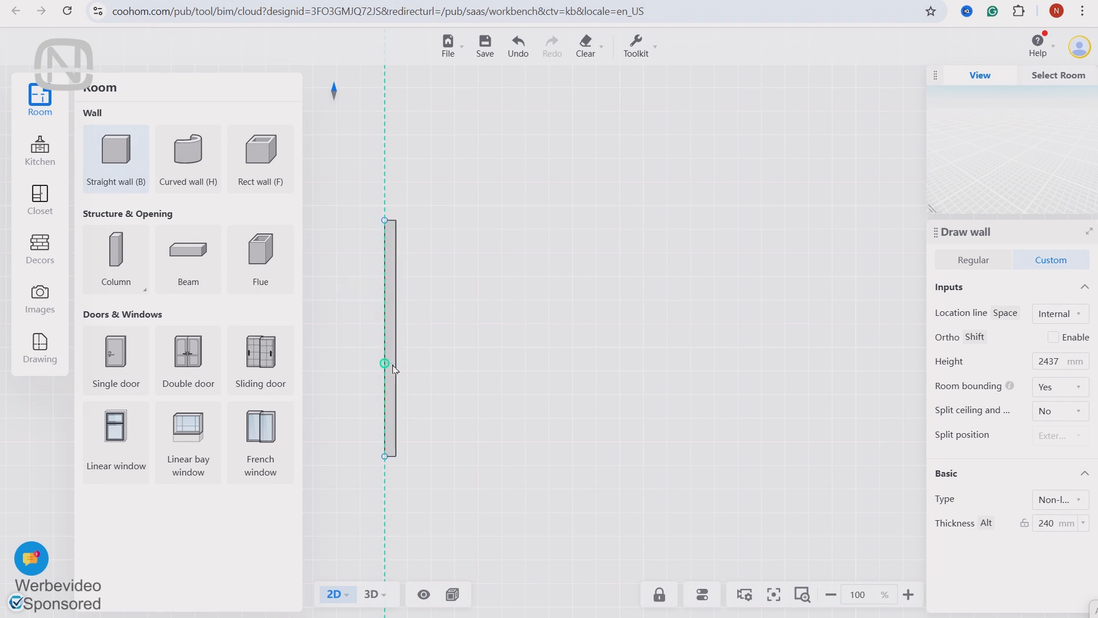
left_click(385, 456)
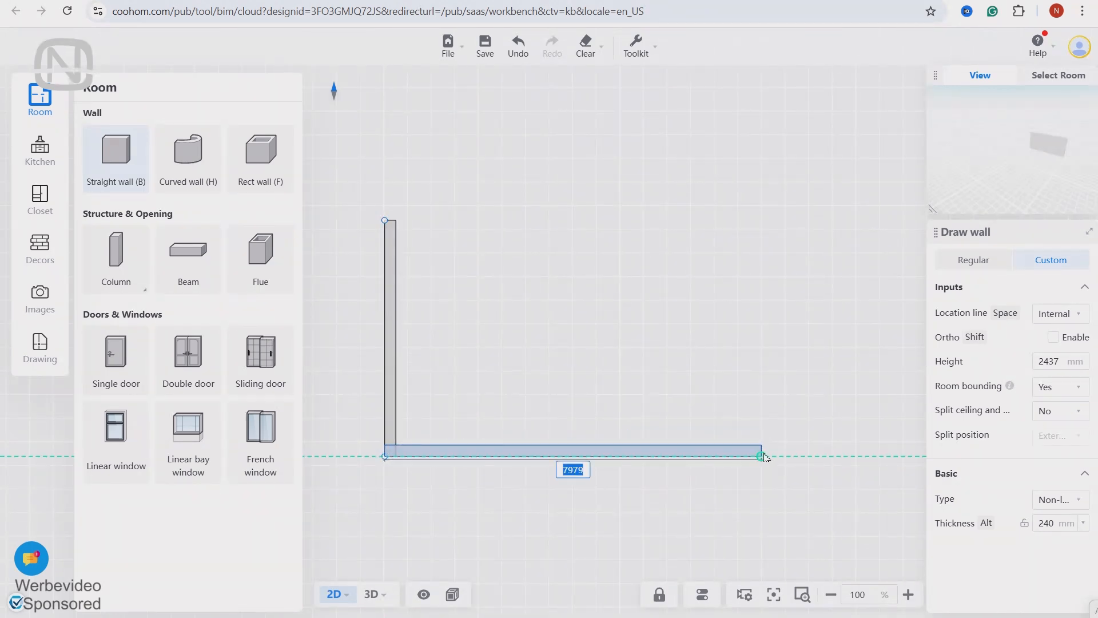
left_click(762, 456)
left_click(756, 221)
left_click(385, 221)
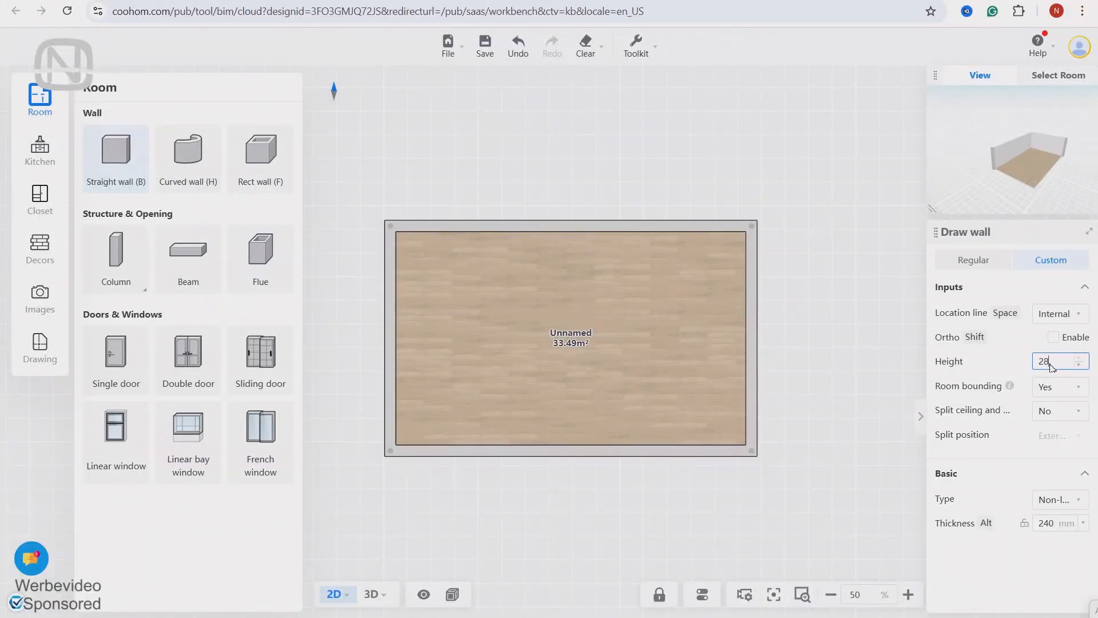
Place a linear window in the plan's lower wall, 3066 mm wide and 700 mm high, 1400 mm above ground
left_click(122, 432)
left_click(581, 451)
left_click(582, 452)
left_click(1037, 428)
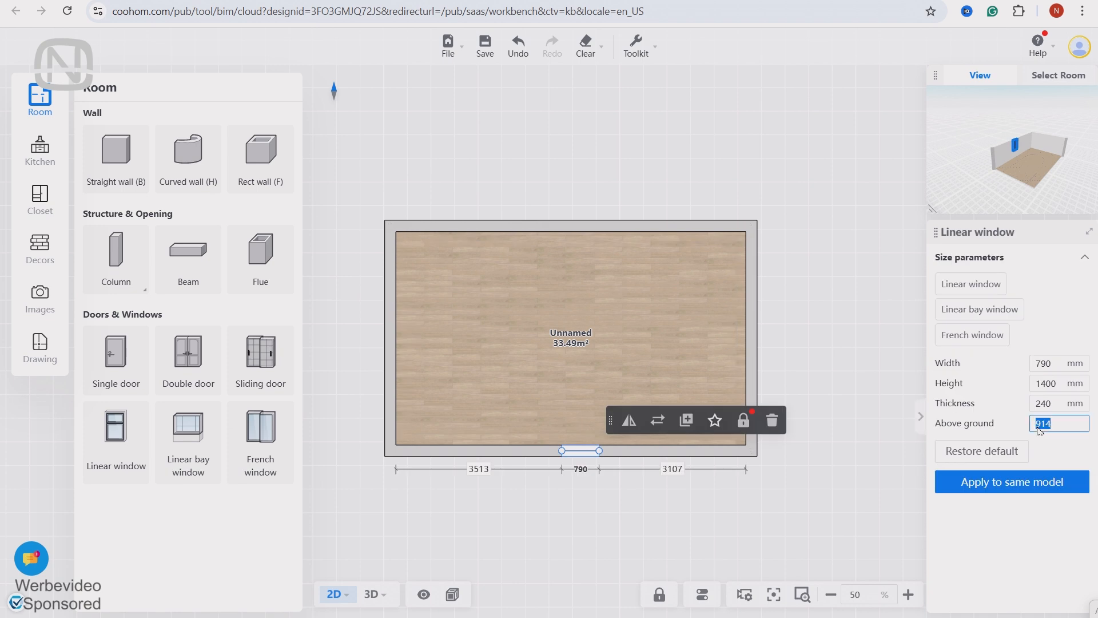
left_click(1055, 369)
type("3000")
key("Return")
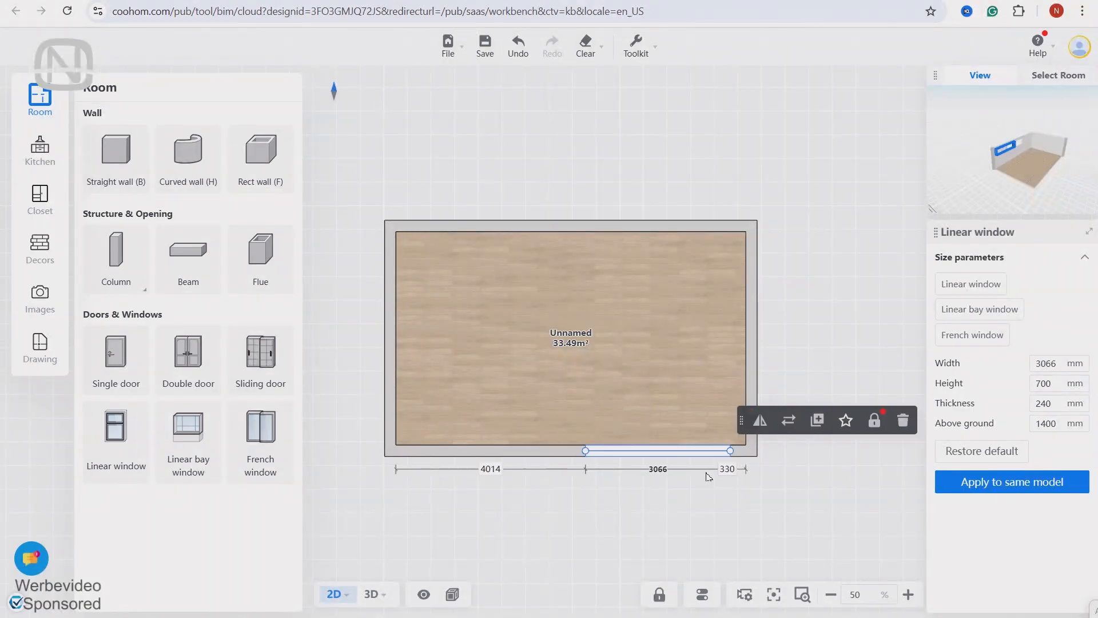
Place a sliding door 890 mm wide and 2800 mm high in the upper half of the room's right wall
left_click(260, 358)
left_click(756, 309)
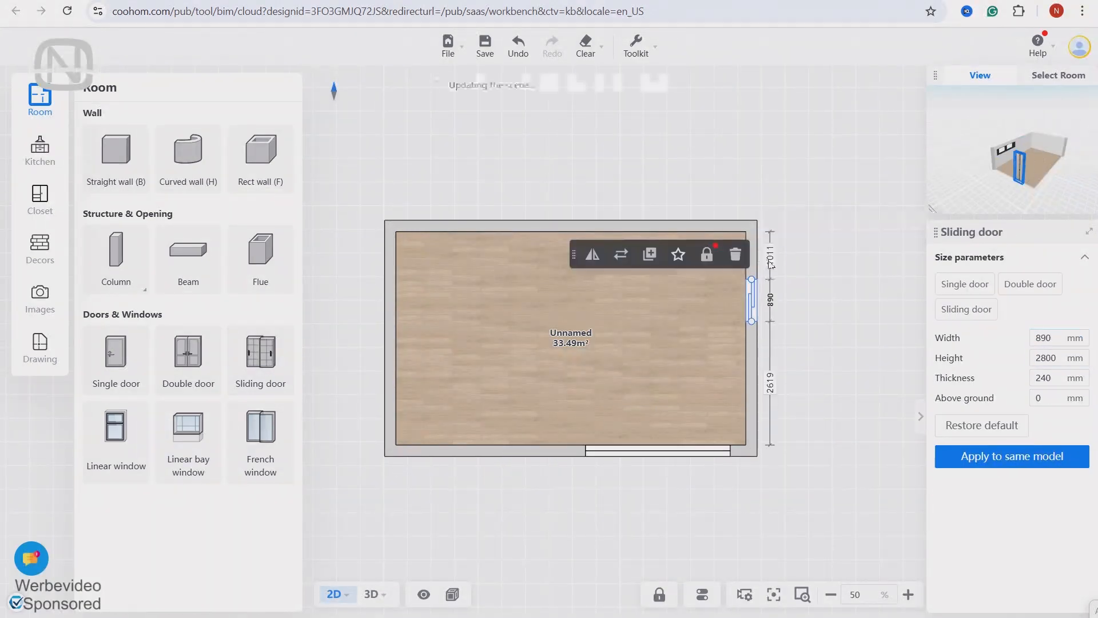
key("ctrl+z")
Add a linear window at the left end of the lower wall, 1500 mm wide and 0 mm above ground
left_click(130, 441)
left_click(403, 452)
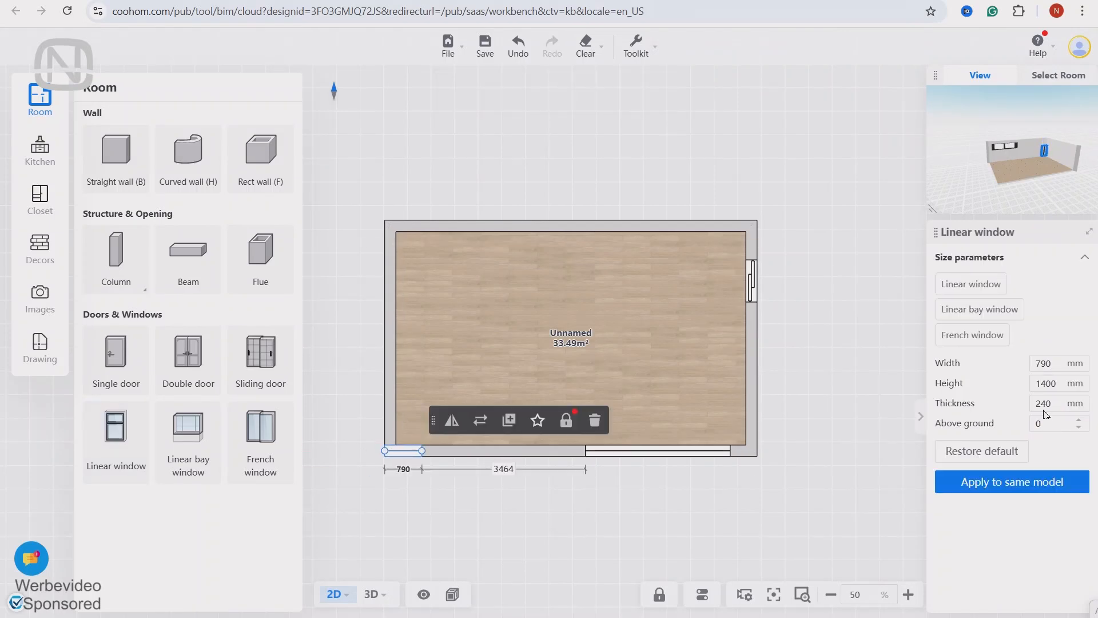
left_click(1051, 363)
type("1500")
key("Return")
Place a matching window in the adjoining left wall at the corner and lengthen it along the wall
left_click(393, 414)
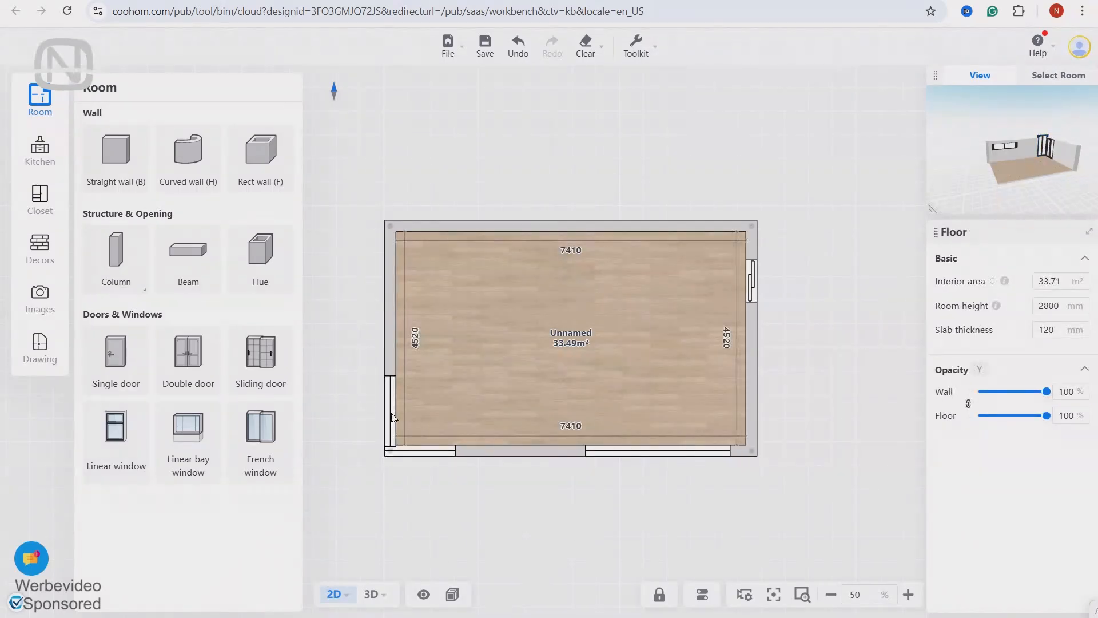
left_click(393, 417)
left_click_drag(390, 376, 392, 312)
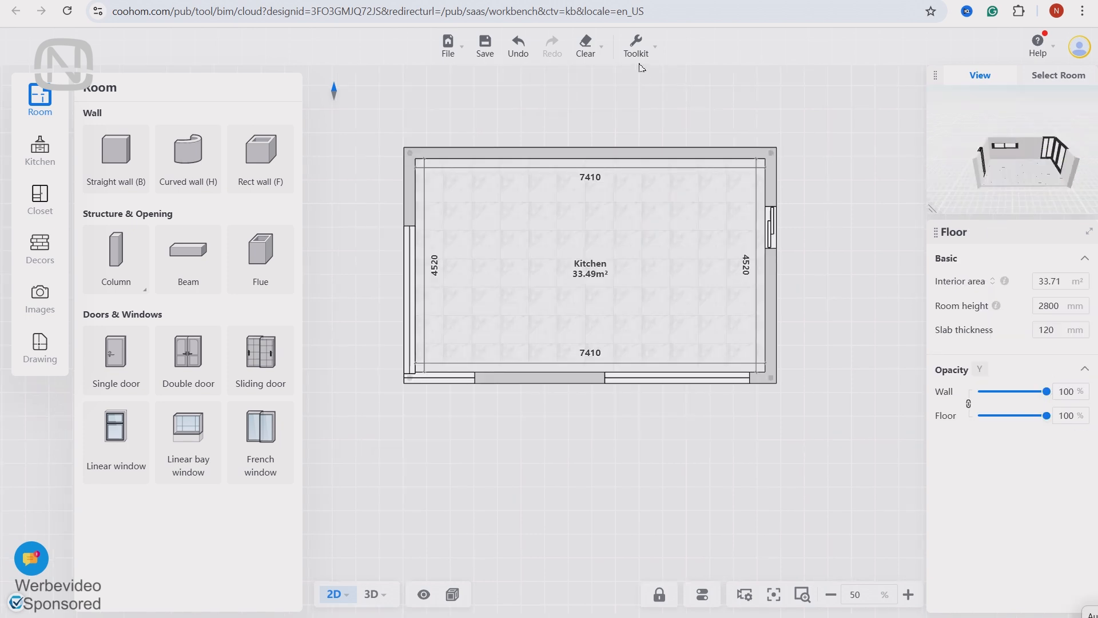
Check the plan's wall angles and room closure with the household detection tools and view the room in 3D
left_click(637, 44)
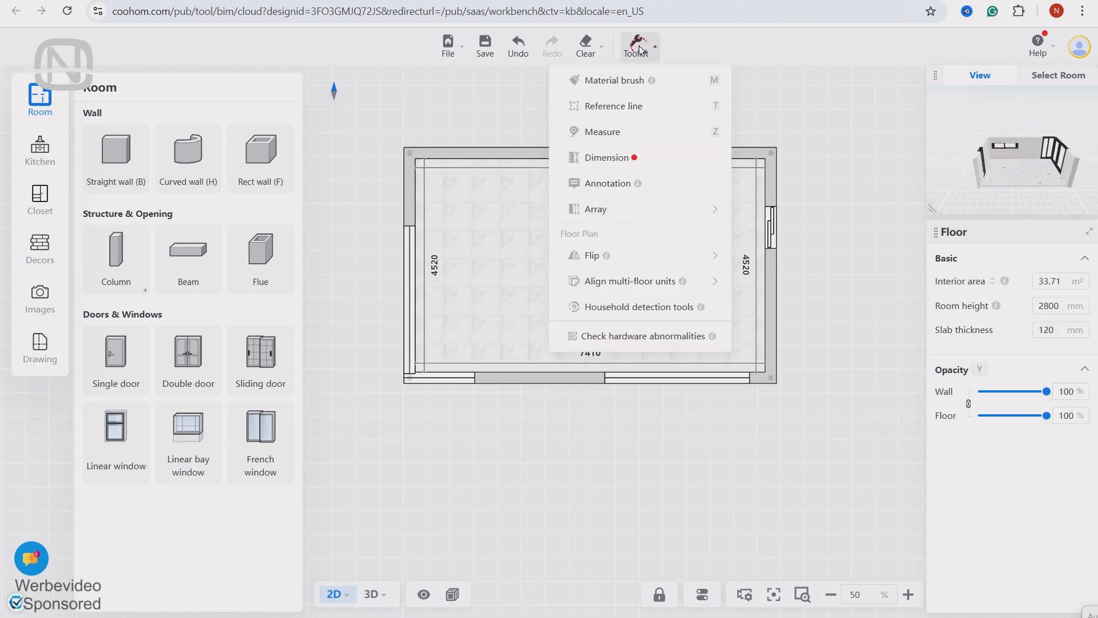
left_click(662, 308)
left_click(890, 311)
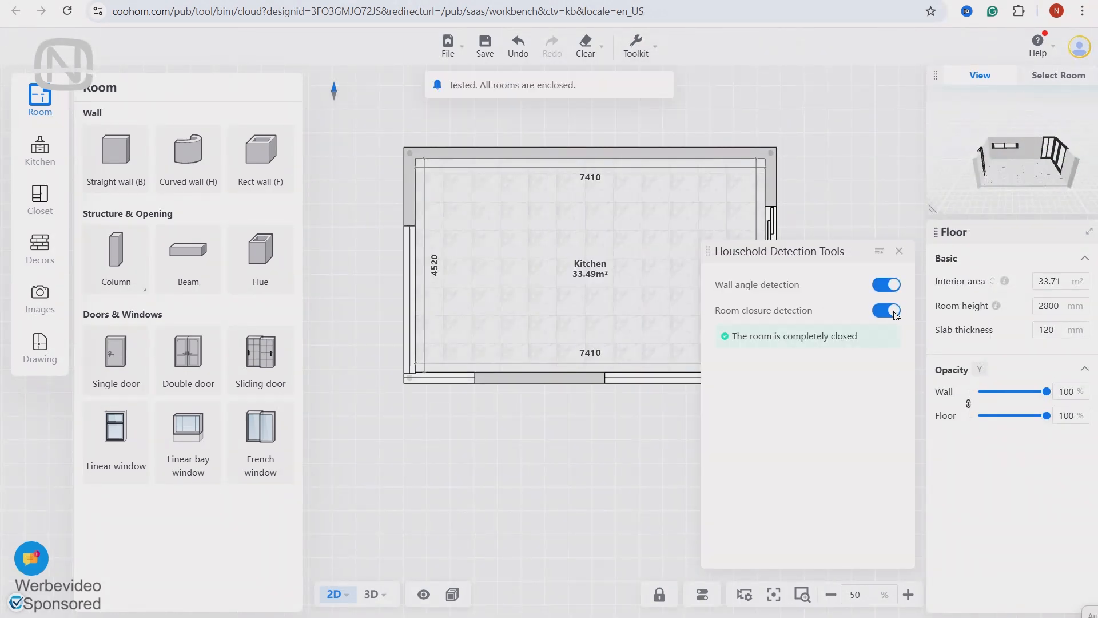
left_click(899, 251)
left_click(372, 594)
mouse_move(624, 416)
left_mouse_down()
mouse_move(458, 418)
mouse_move(502, 422)
mouse_move(665, 390)
mouse_move(932, 395)
mouse_move(816, 465)
mouse_move(654, 486)
mouse_move(625, 451)
mouse_move(629, 417)
left_mouse_up()
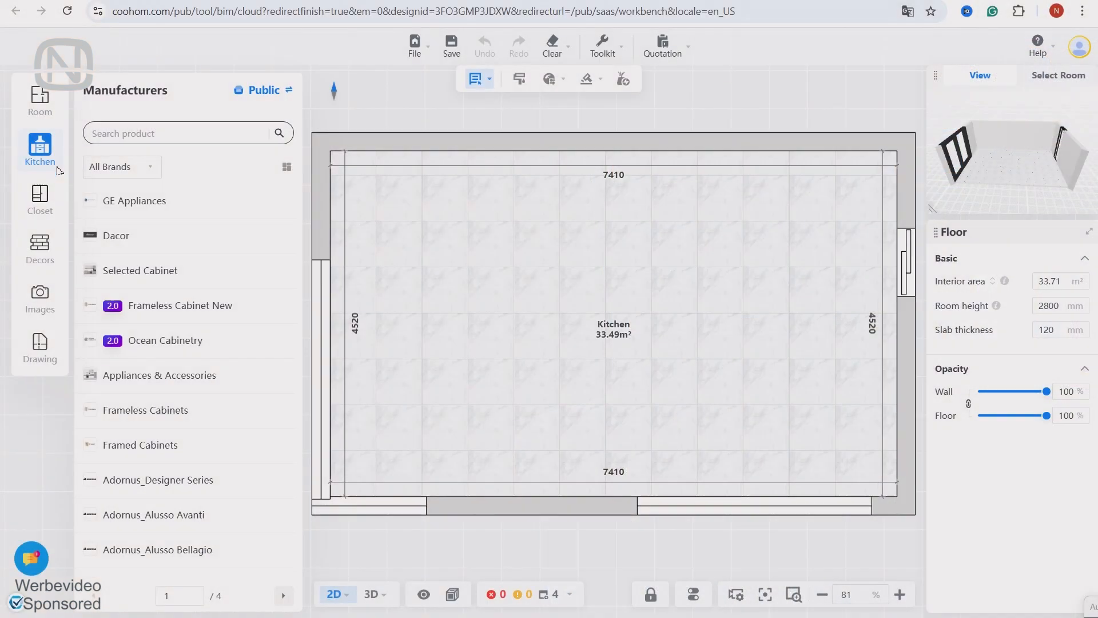
Place a double-drawer base cabinet from the Selected Cabinet no-handle units with drawers near the middle of the kitchen
left_click(98, 273)
left_click(87, 156)
left_click(158, 212)
left_click(144, 307)
scroll(251, 429, "down", 2)
left_click(258, 437)
left_click(592, 311)
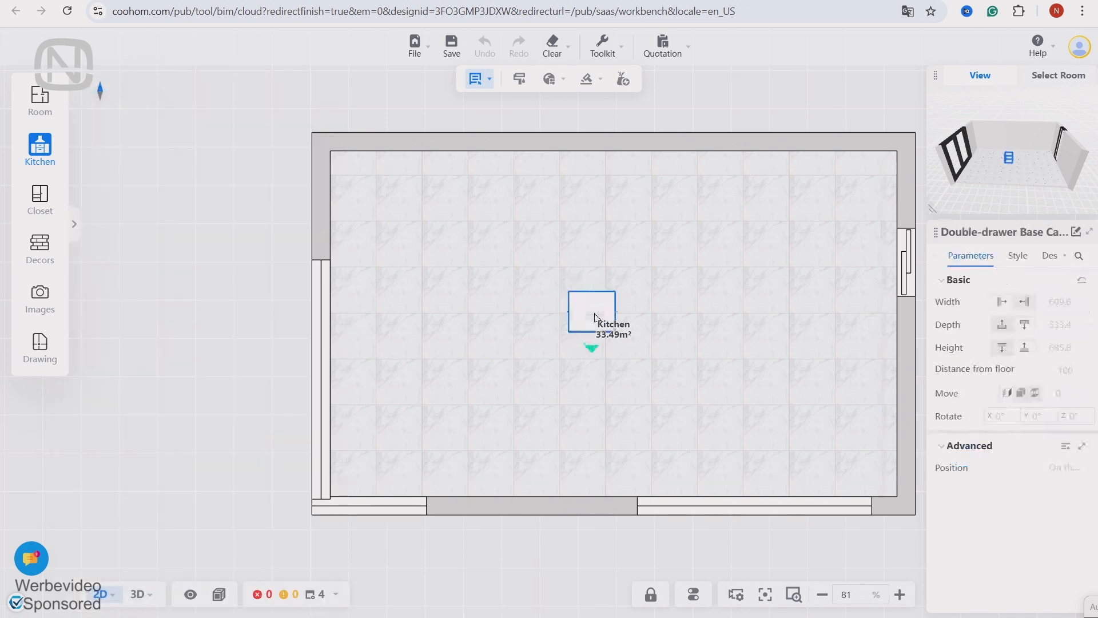
Set the drawer cabinet's width to 1000 mm and its depth to 1050 mm
left_click(1060, 303)
type("1000")
left_click(1055, 325)
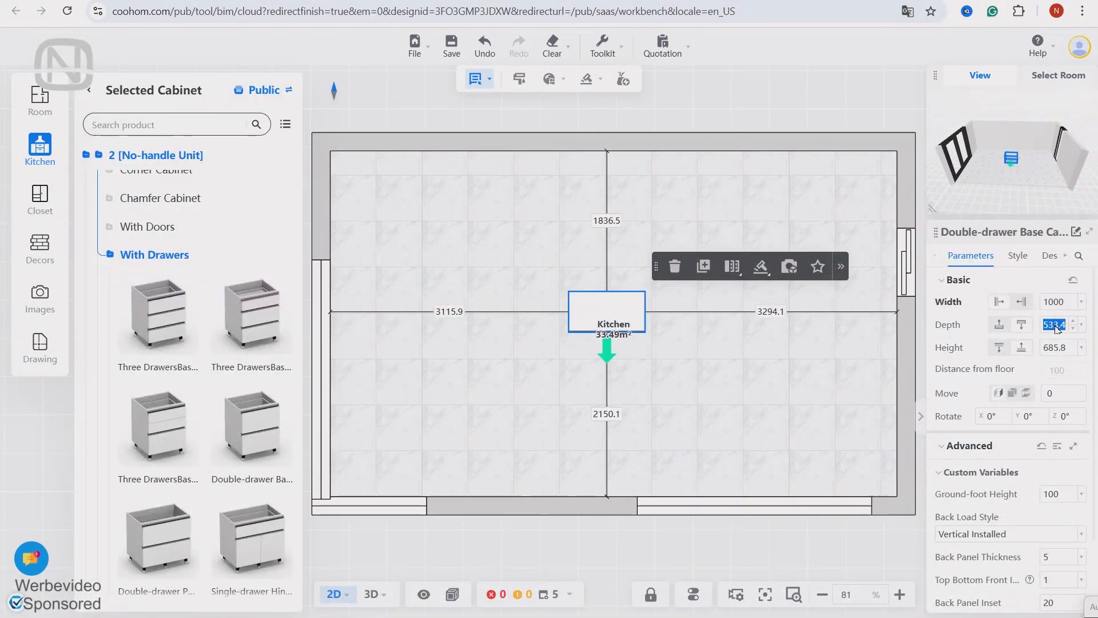
type("1050")
key("Return")
Shift the drawer cabinet slightly to the right, place an identical copy flush beside it, and show the kitchen in 3D
left_click(667, 372)
left_click(615, 342)
left_click_drag(615, 342, 647, 358)
left_click(782, 365)
left_click(735, 360)
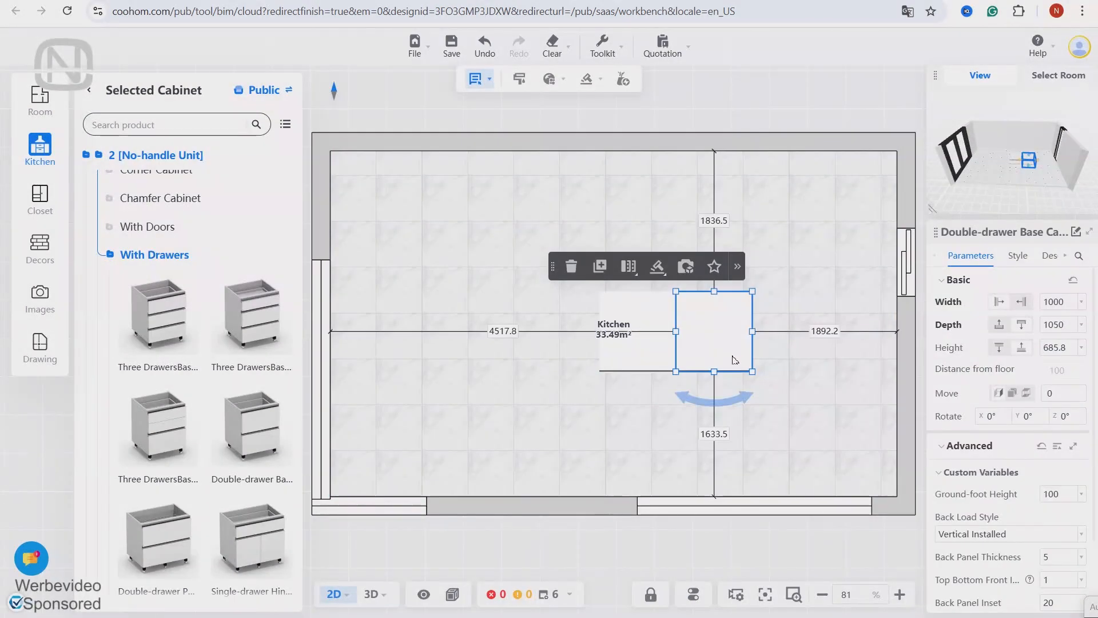
left_click(372, 594)
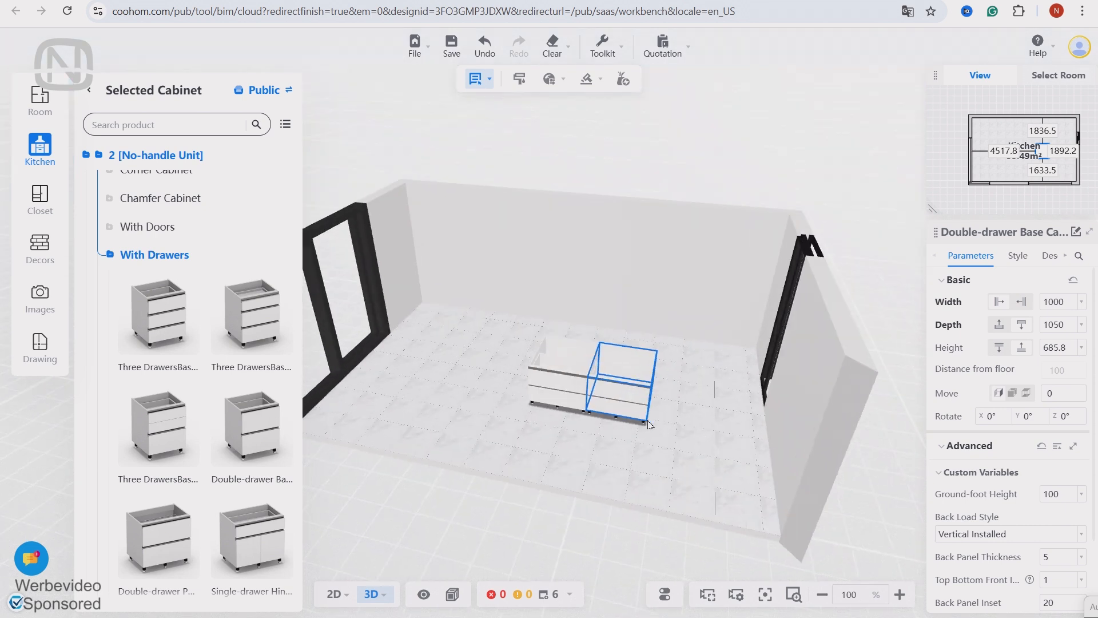
Choose the Induction Cooker-1 stove model in the plan view and assign it to the right drawer cabinet of the island
left_click(346, 600)
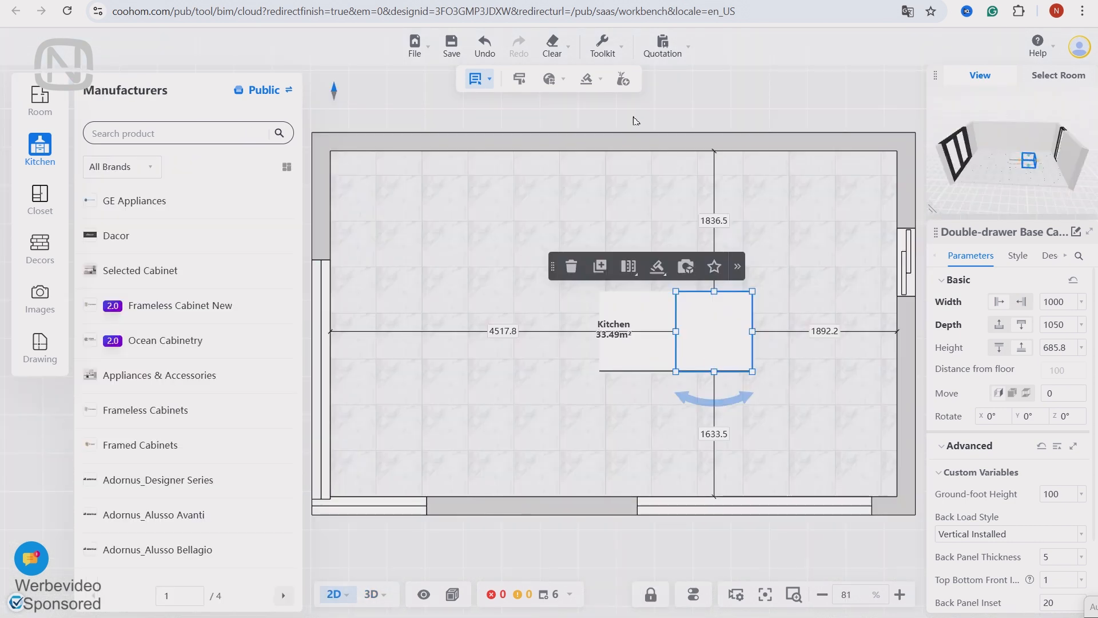
mouse_move(586, 79)
left_click(569, 238)
left_click(967, 291)
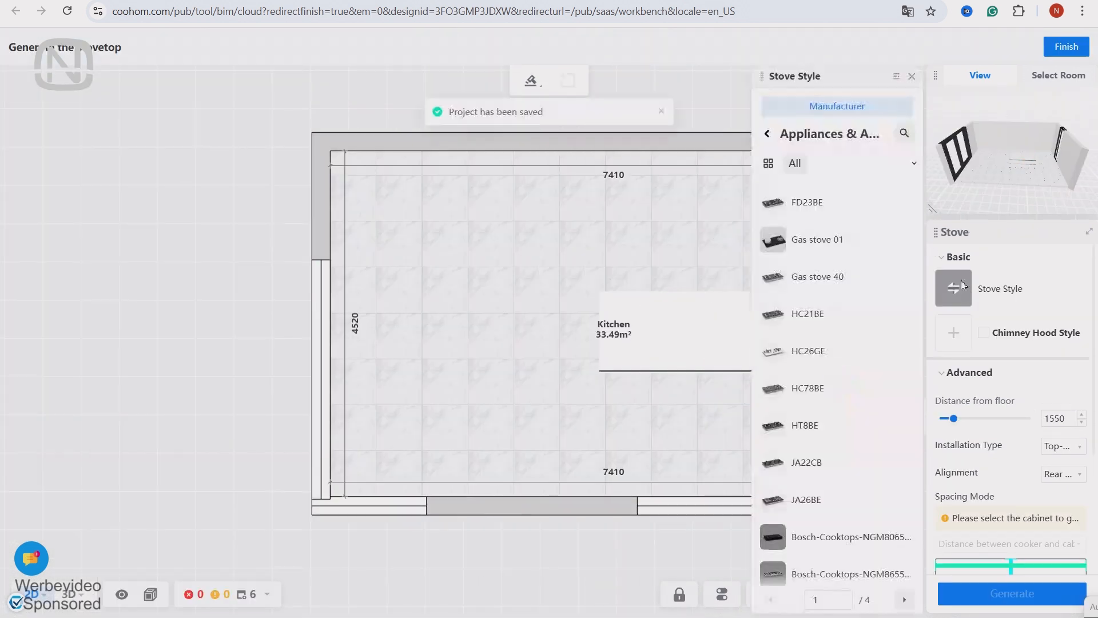
scroll(895, 356, "down", 3)
scroll(881, 356, "down", 10)
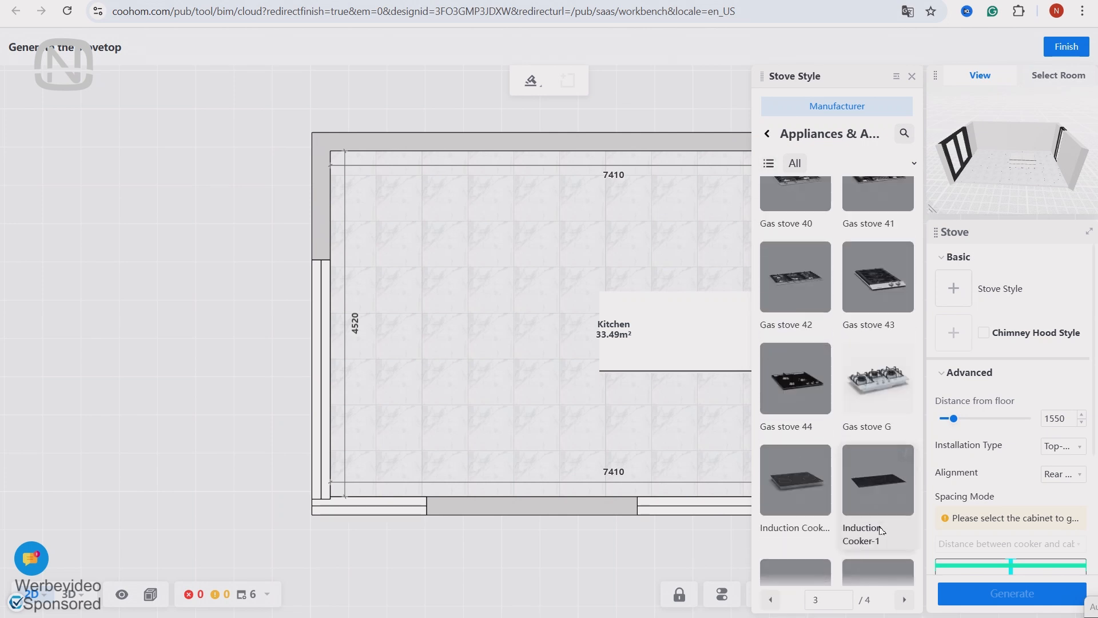
left_click(880, 458)
left_click(729, 352)
Set the stove's right margin to 100 mm and front margin to 50 mm, generate it and finish the stove setup
scroll(1014, 475, "down", 3)
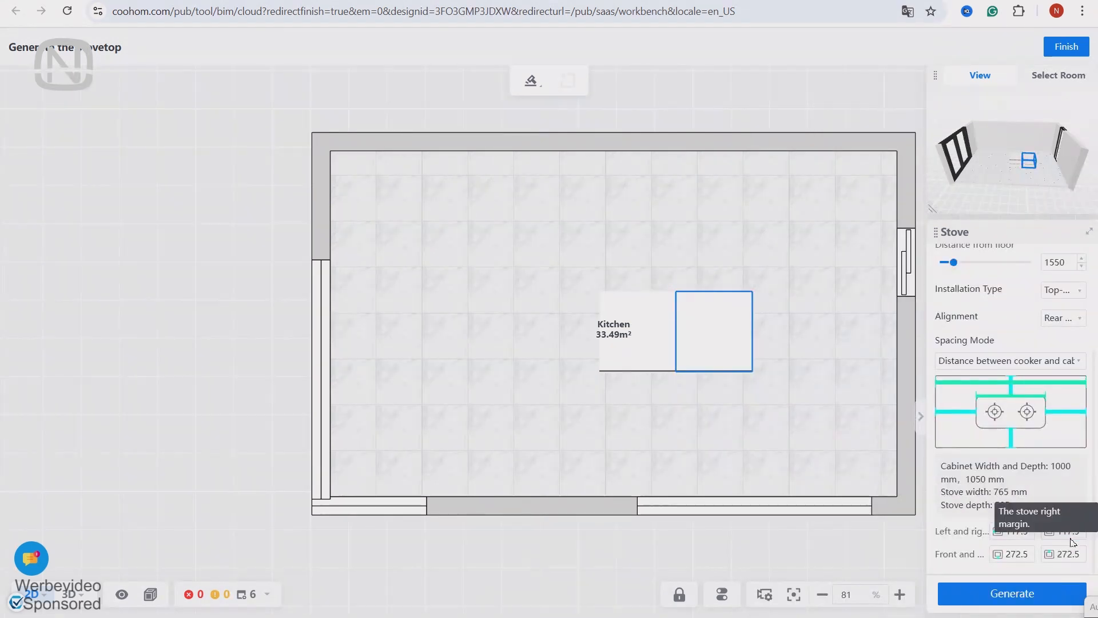
left_click(1015, 554)
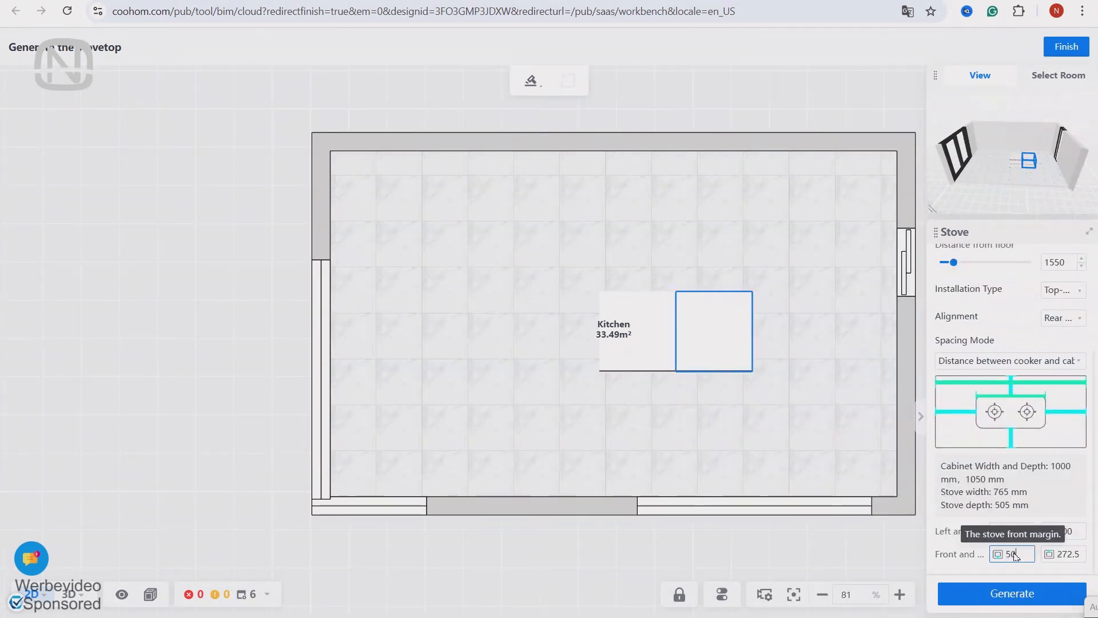
key("Return")
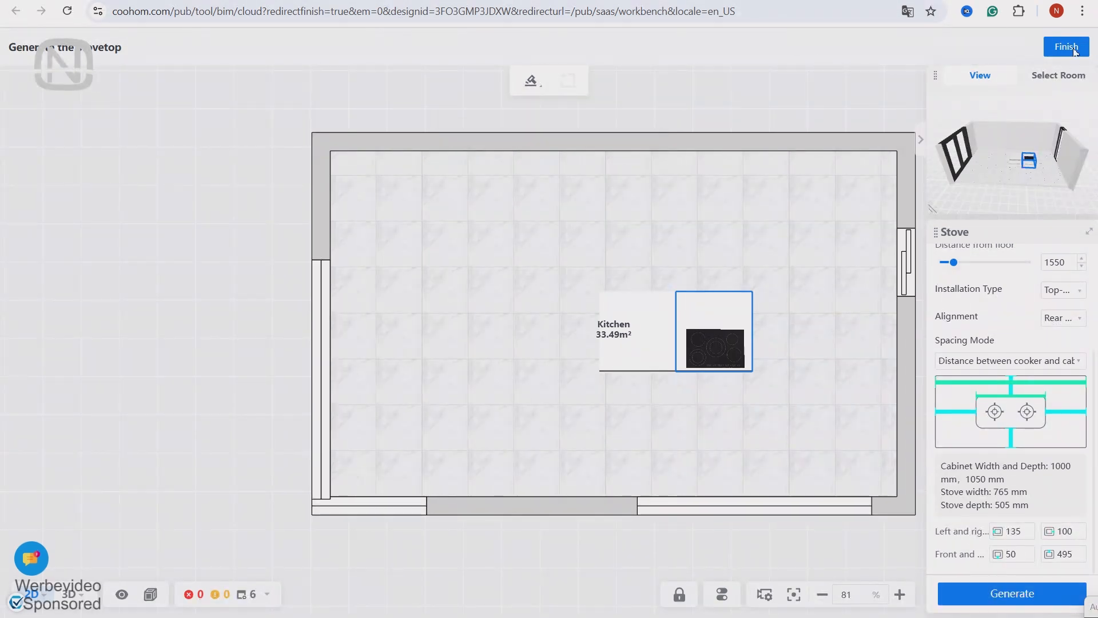
left_click(1065, 46)
Generate a 40 mm thick Engineered Stone countertop with a front edge over both island cabinets
left_click(642, 314)
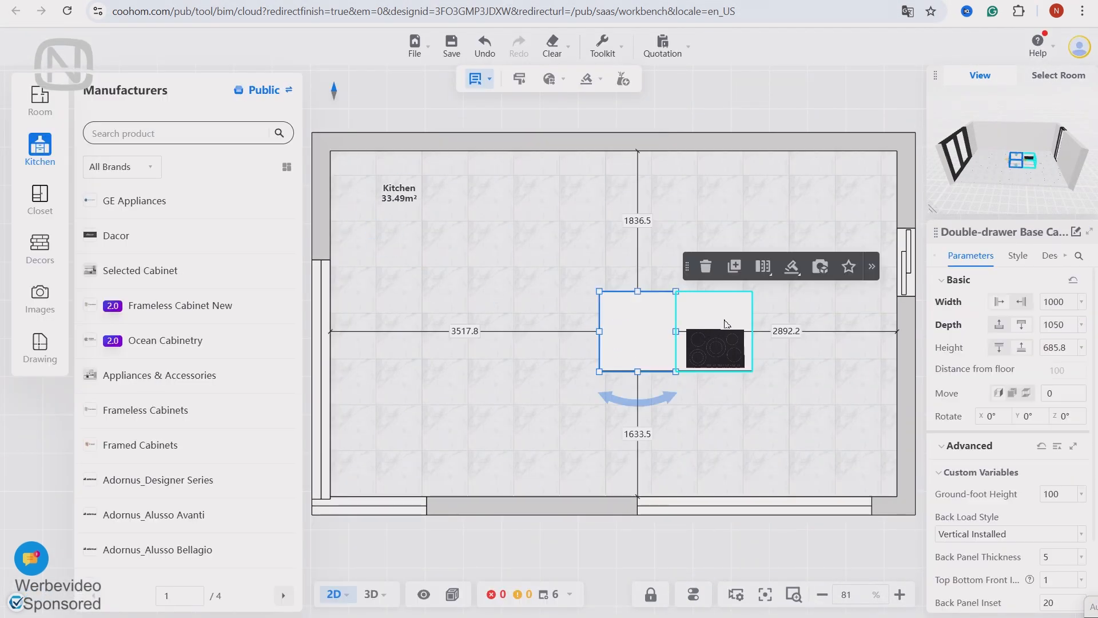
left_click(549, 79)
left_click(580, 104)
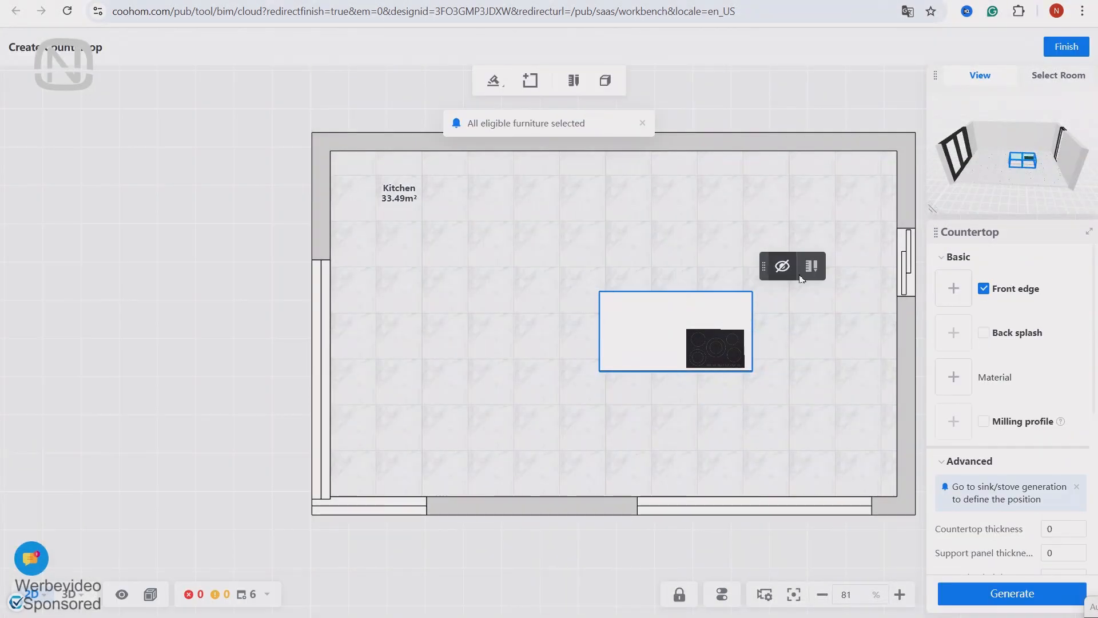
left_click(953, 288)
left_click(803, 320)
left_click(961, 392)
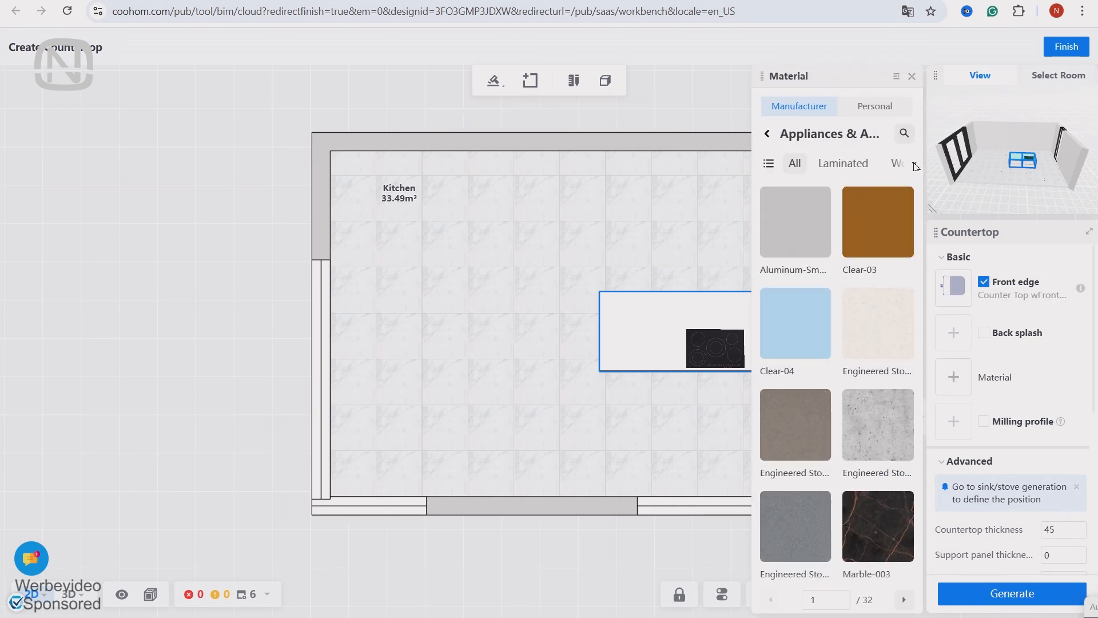
left_click(877, 317)
double_click(1055, 531)
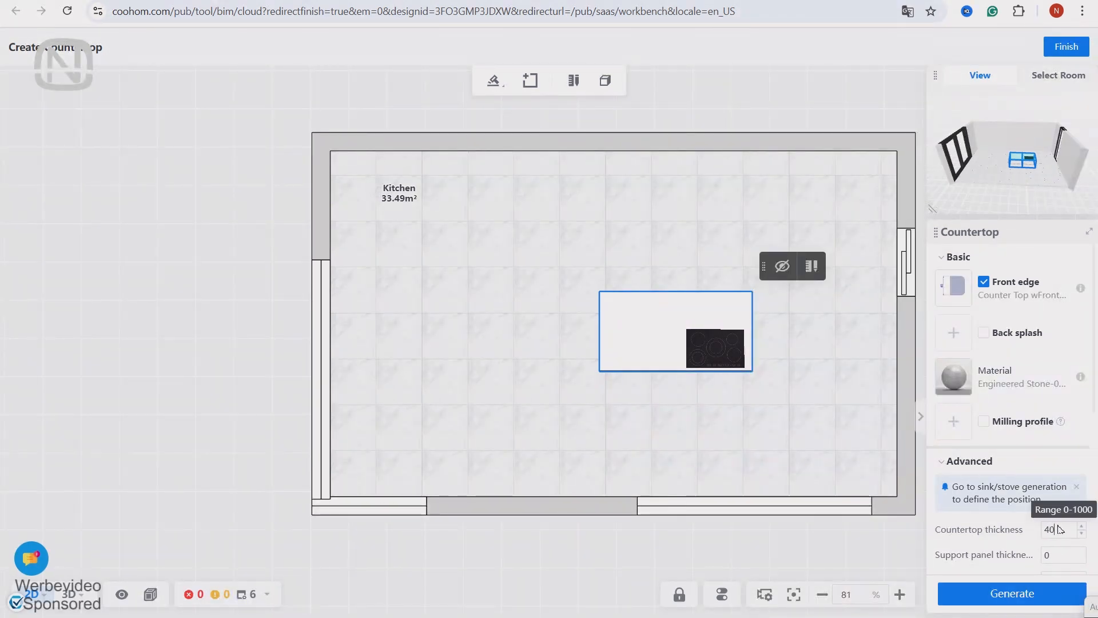
left_click(1066, 47)
Generate a toekick molding around the island with style Toe Base 04-G and material Steel-Smooth04, and show the kitchen in 3D
left_click(656, 358)
left_click(586, 79)
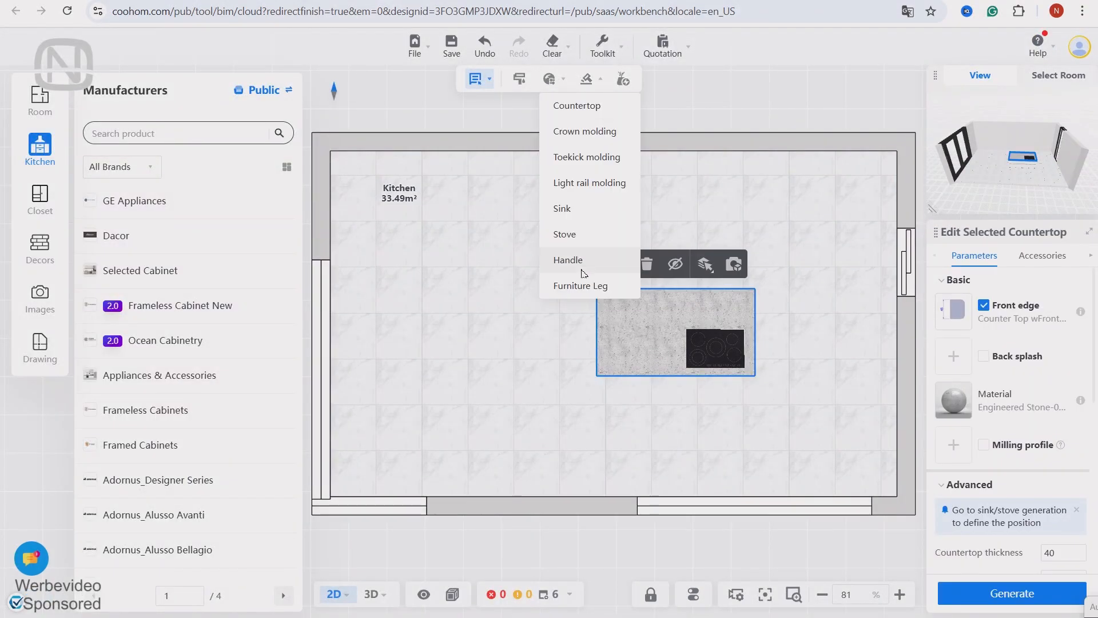
left_click(608, 163)
left_click(969, 292)
left_click(878, 323)
left_click(953, 332)
left_click(861, 443)
left_click(892, 352)
left_click(1013, 590)
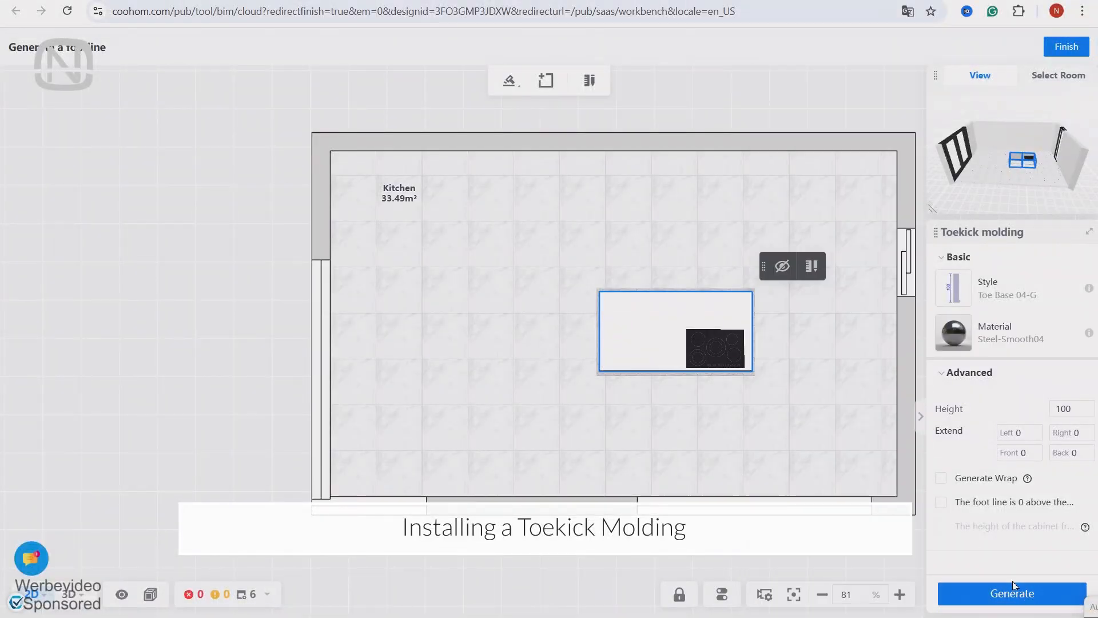
left_click(1066, 48)
left_click(374, 593)
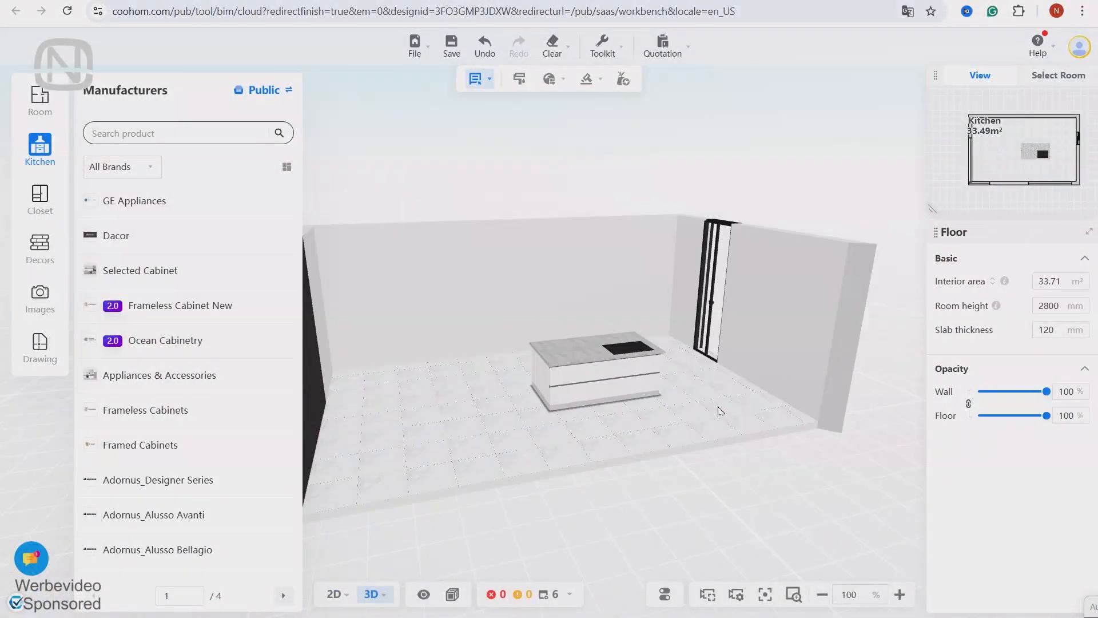
Place a 30D Shelf from the Auxiliaries shelves at the end of the island opposite the stove
left_click(331, 598)
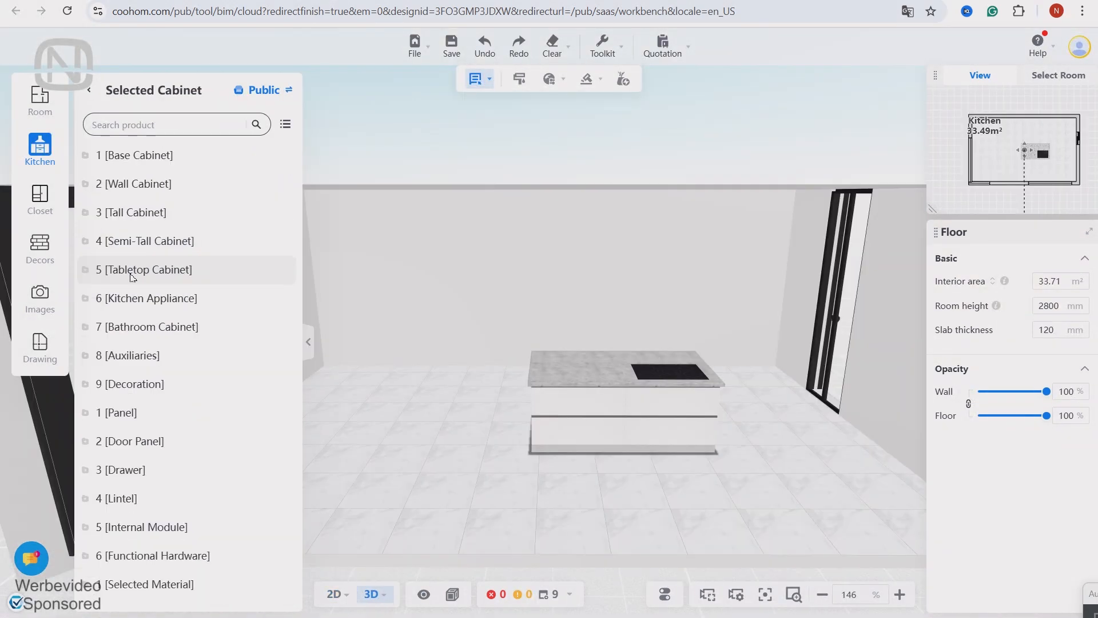
left_click(130, 357)
left_click(133, 555)
left_click_drag(149, 389, 539, 382)
left_click_drag(188, 410, 523, 380)
Extend the shelf's depth to 1287.5 mm across the island's end, raise it above the floor, and return to 3D
left_click(334, 595)
left_click_drag(600, 527, 600, 284)
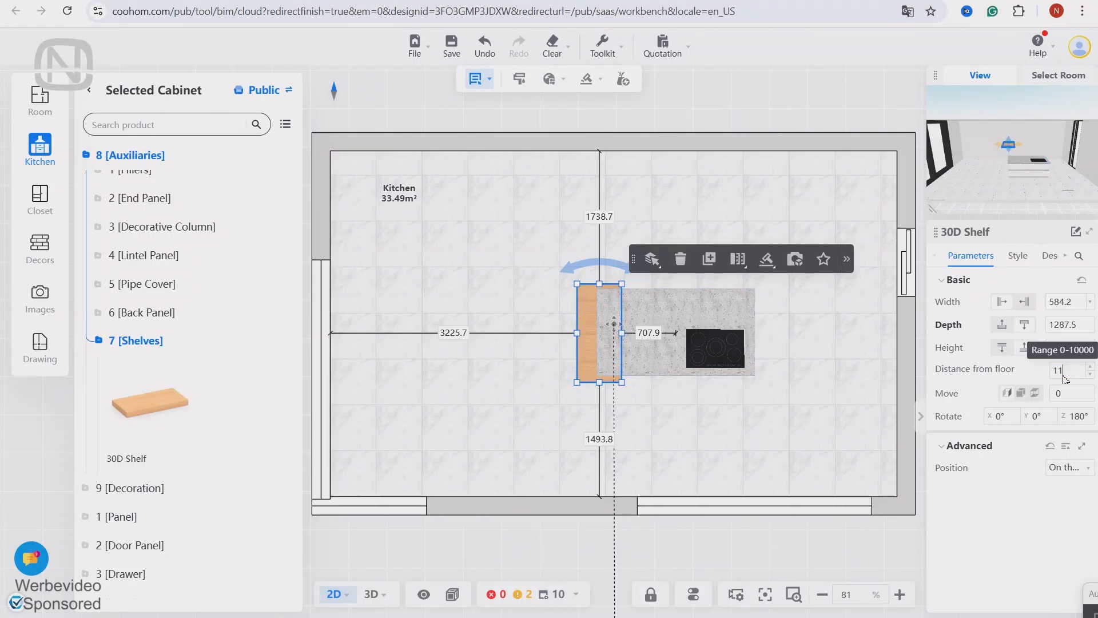
left_click(371, 593)
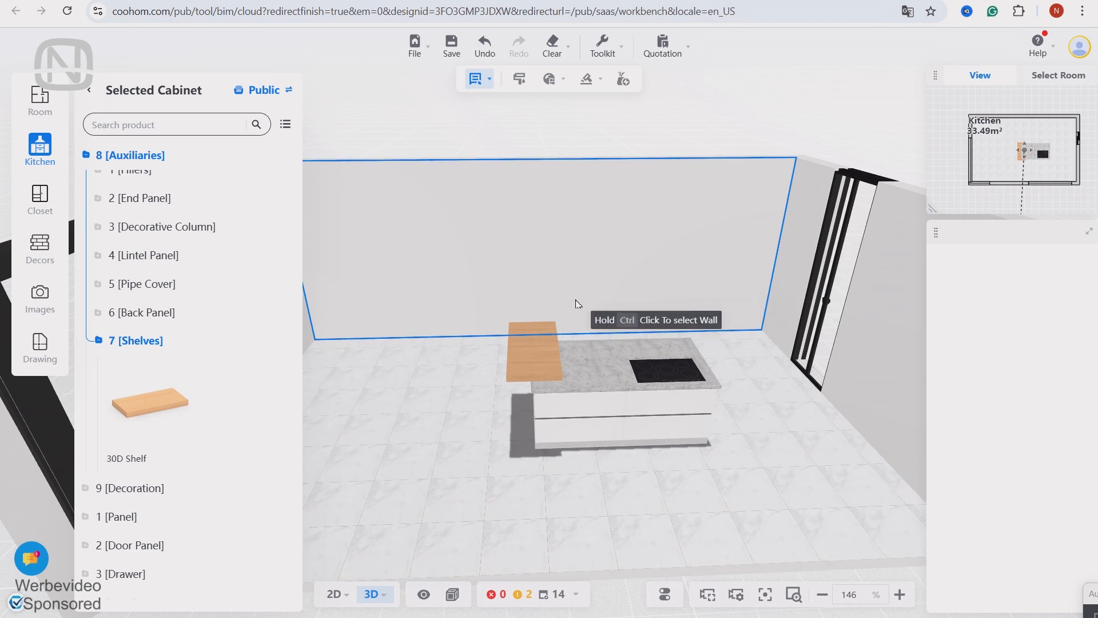
Copy the island countertop's stone material onto the wooden shelf
left_click(619, 51)
left_click(592, 86)
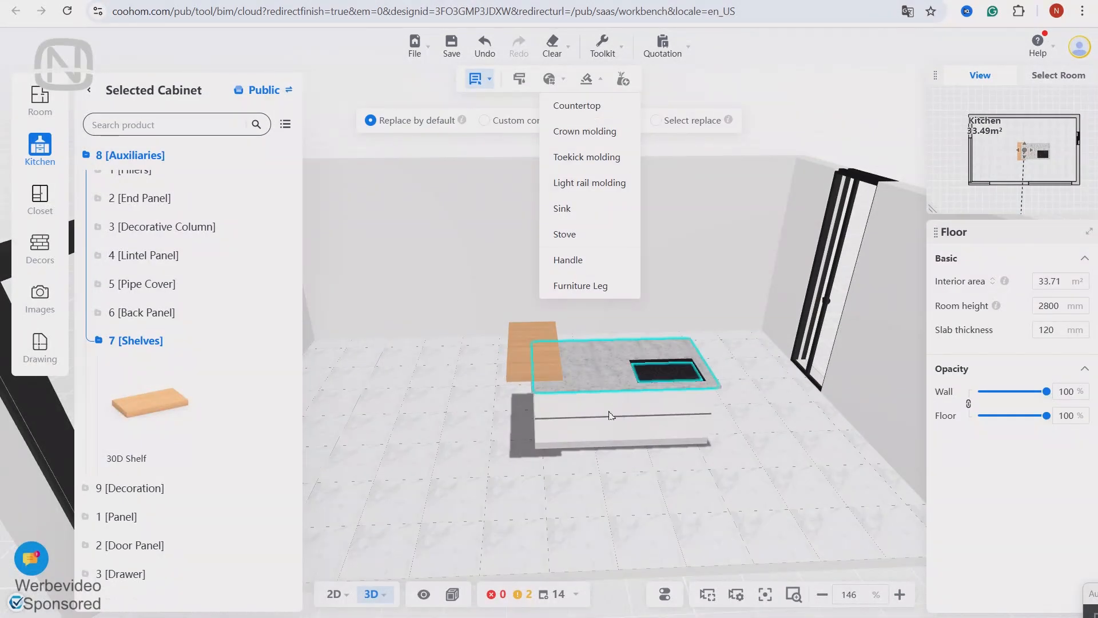
left_click(529, 352)
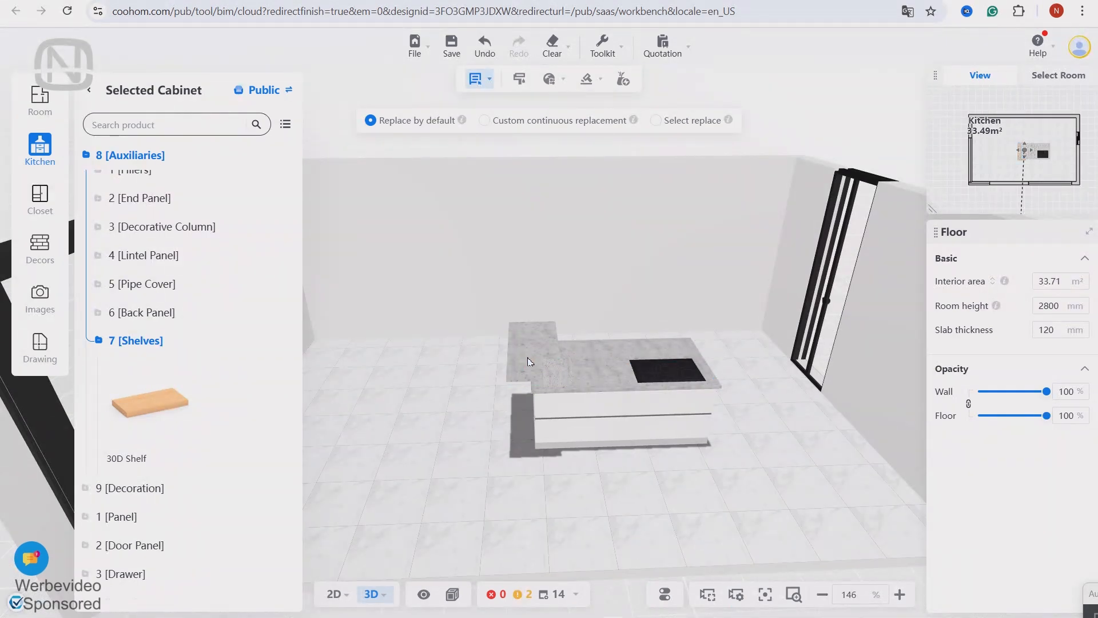
left_click(466, 378)
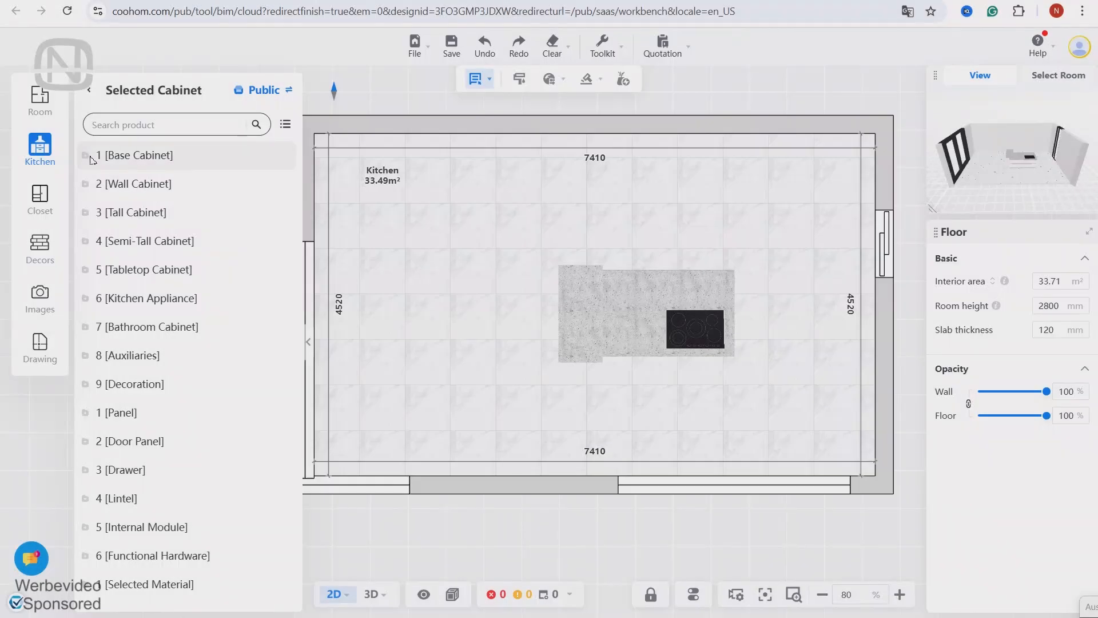
Place a no-handle left corner single-door base cabinet in the plan's lower-right room corner and set it 1238 mm wide and 600 mm deep
left_click(86, 155)
left_click(98, 213)
left_click(110, 241)
left_click(122, 298)
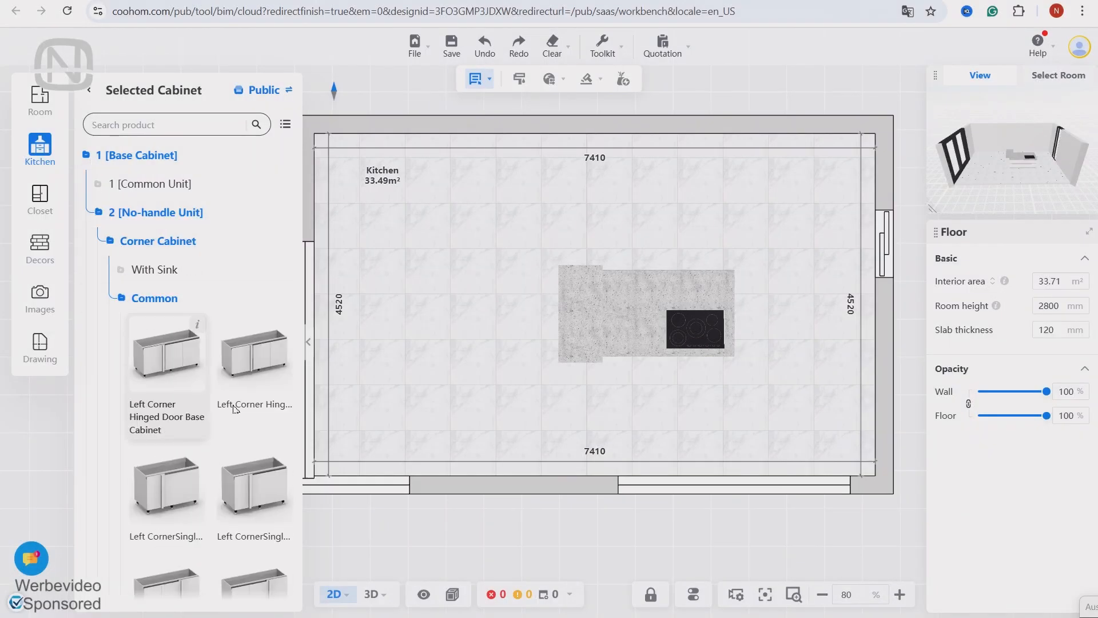
scroll(233, 407, "down", 1)
left_click_drag(248, 409, 840, 446)
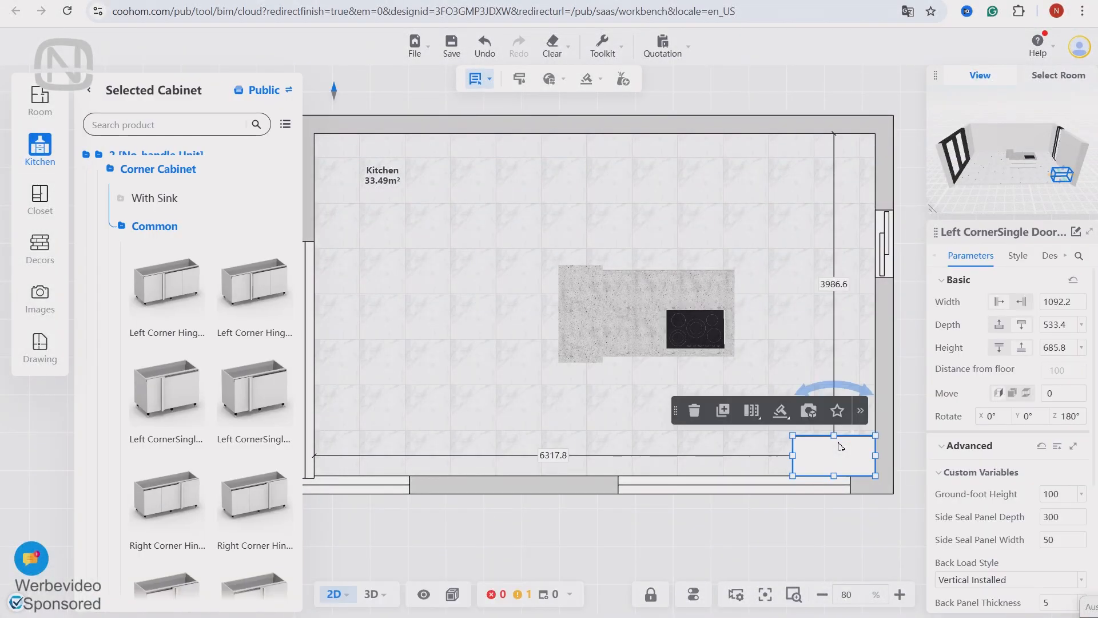
left_click(1061, 332)
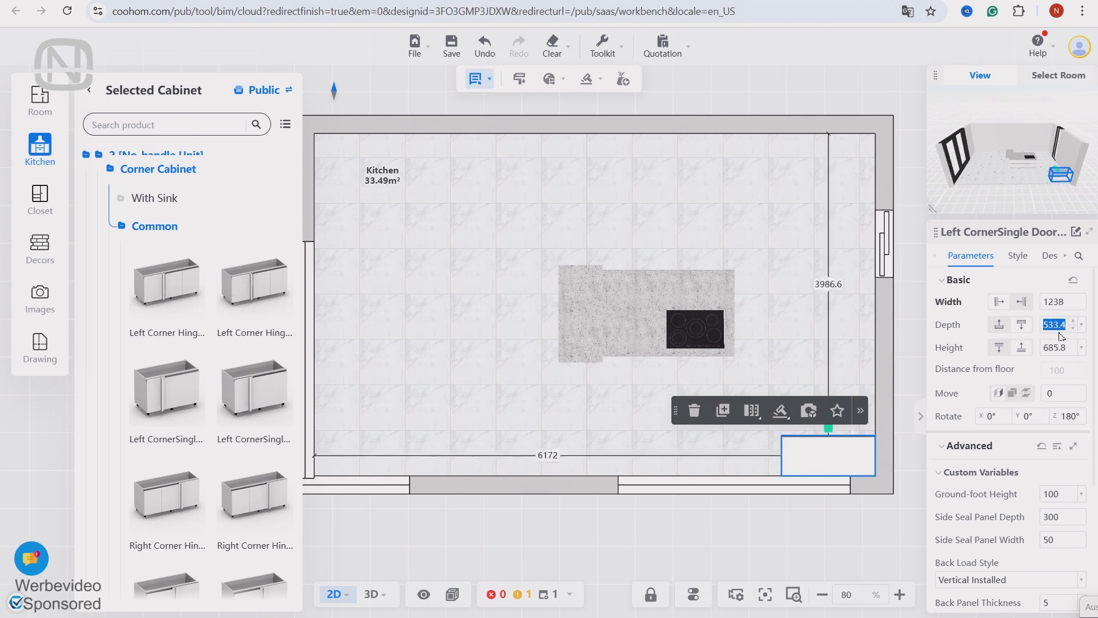
Place a single right-handed door sink cabinet against the window wall beside the corner cabinet and set its width to 600 mm
left_click(158, 170)
left_click(143, 384)
left_click_drag(250, 502, 758, 455)
left_click(1062, 306)
type("600")
Place a left-handed single-door base cabinet from the With Doors units beside the sink cabinet and set its width to 600 mm
left_click(147, 227)
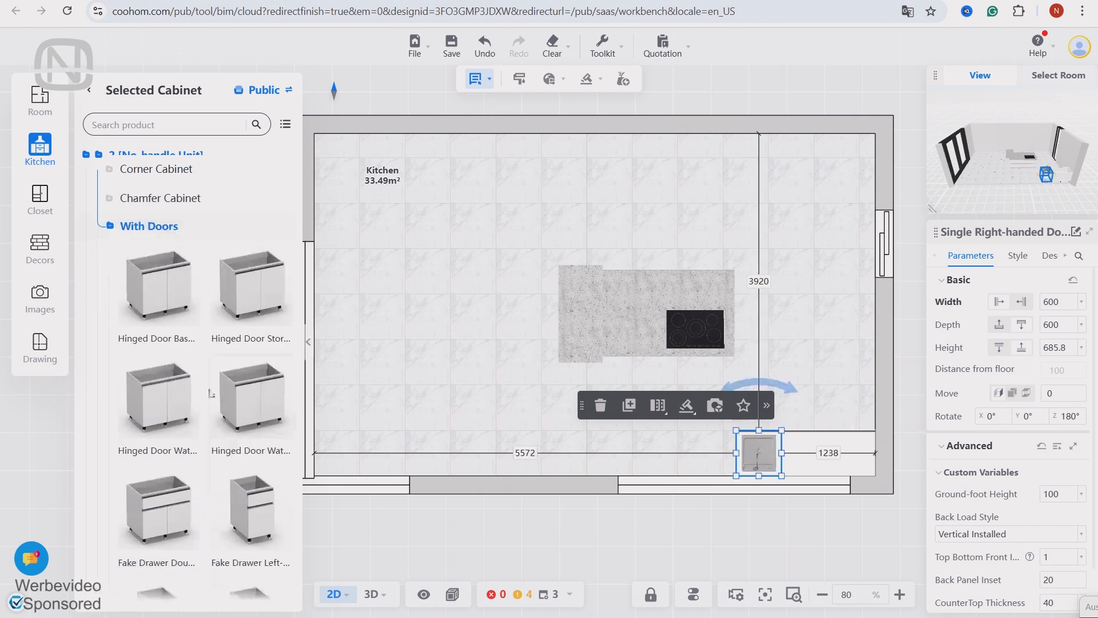
scroll(209, 392, "down", 4)
left_click_drag(261, 422, 721, 453)
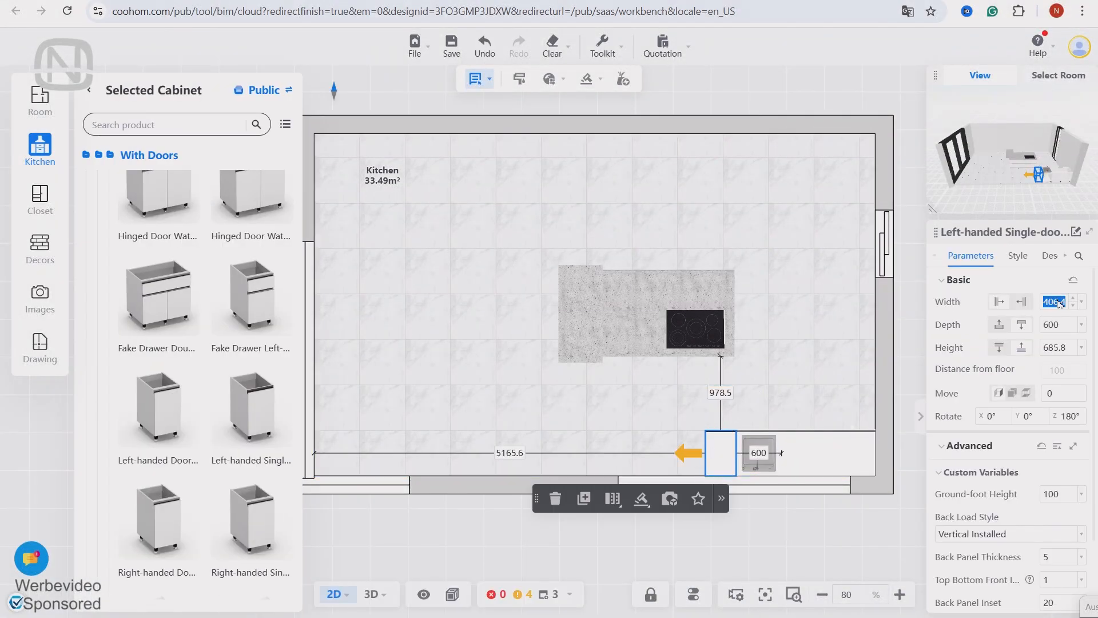
key("Return")
Add two copies of the 600 mm single-door cabinet side by side to extend the run along the window wall
left_click(583, 409)
left_click(676, 461)
left_click_drag(676, 461, 635, 462)
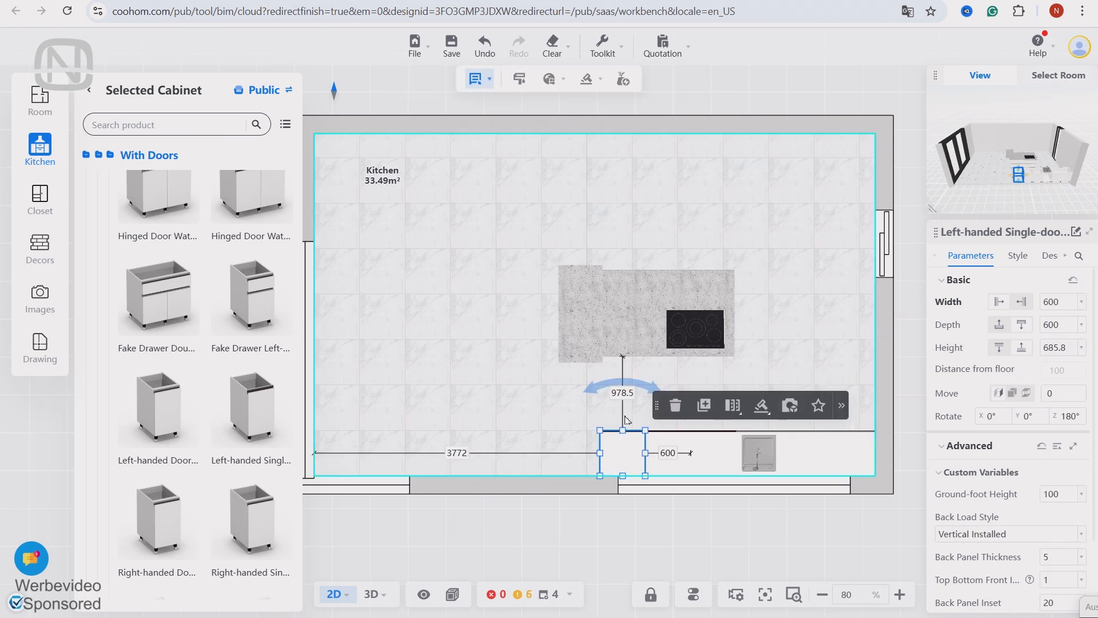
left_click(779, 360)
Draw a short 240 mm thick straight wall from the window wall at the cabinet run's free end and set its length to 600 mm
key("b")
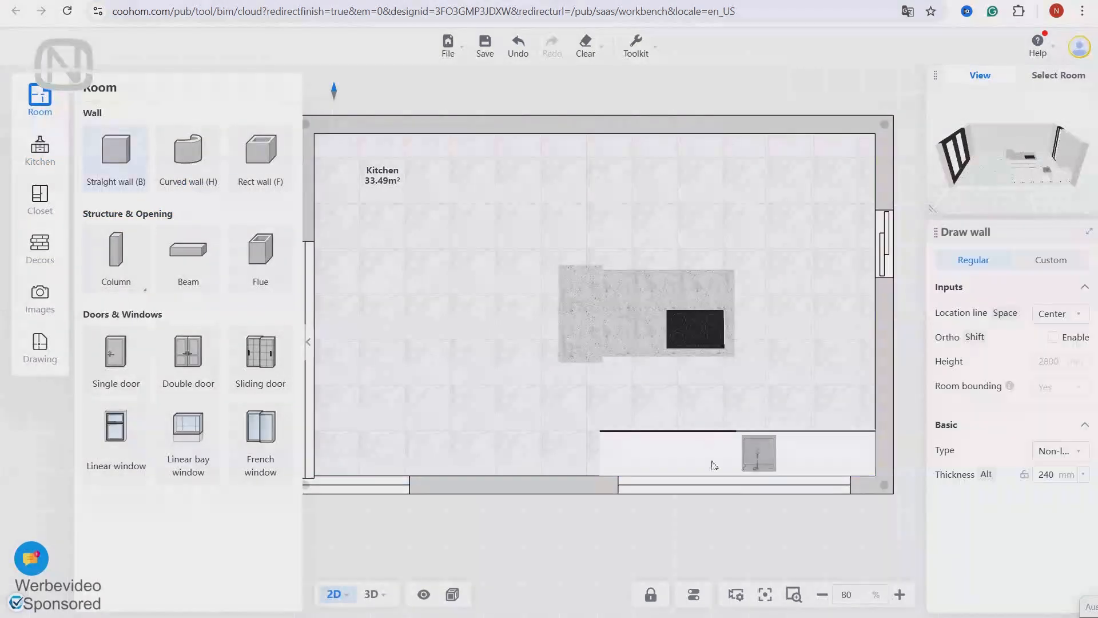
middle_click_drag(593, 472, 589, 447)
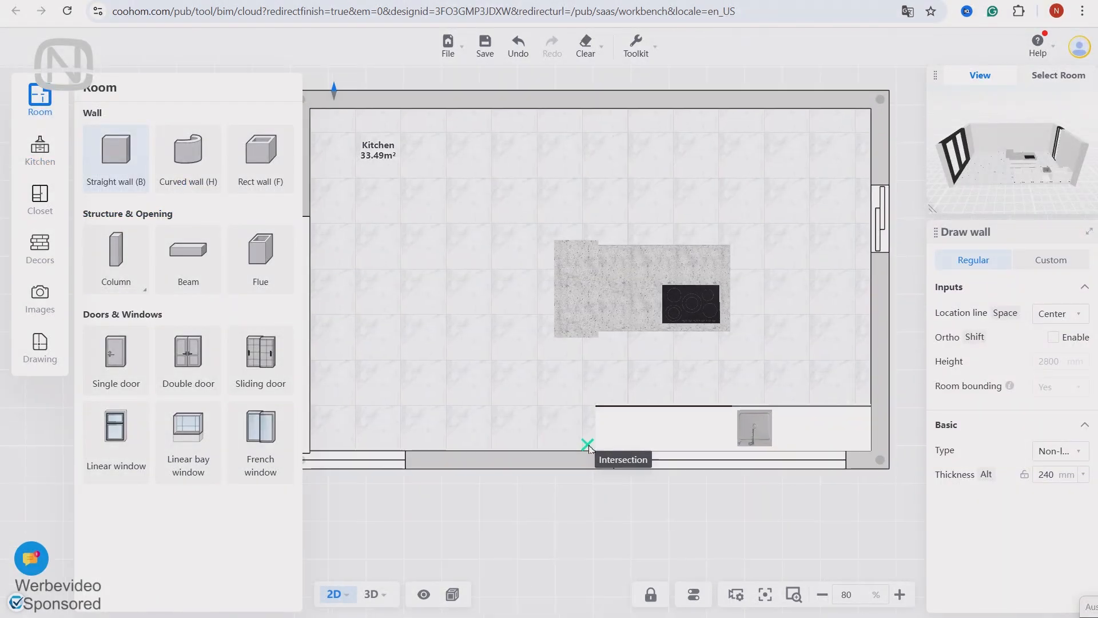
left_click(584, 407)
right_click(588, 432)
left_click(587, 430)
left_click_drag(585, 445, 585, 446)
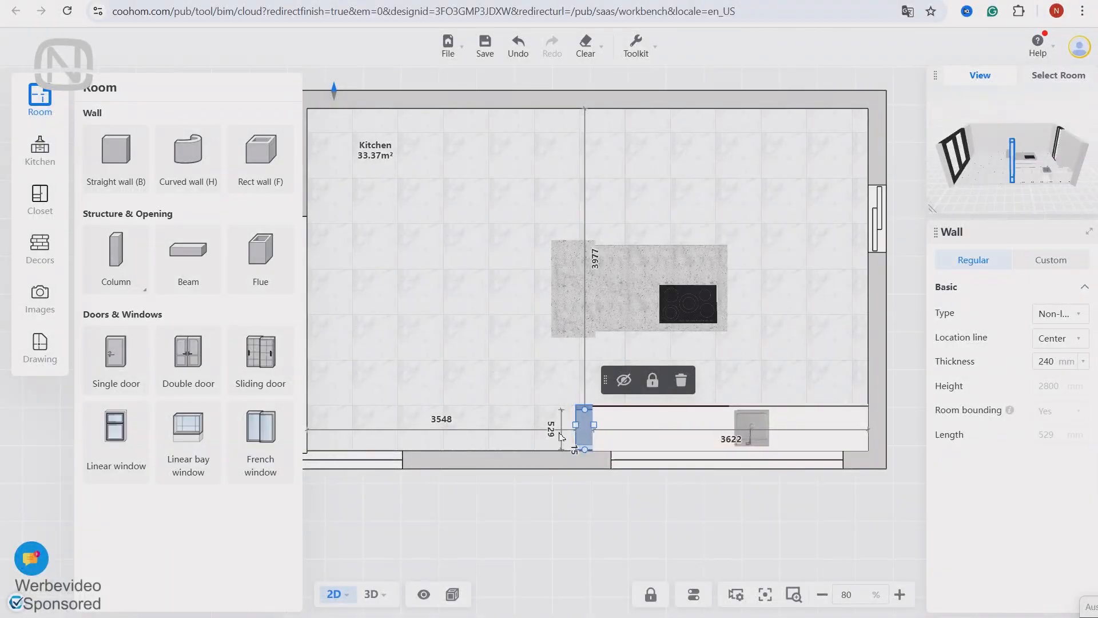
left_click(556, 435)
type("600")
key("Return")
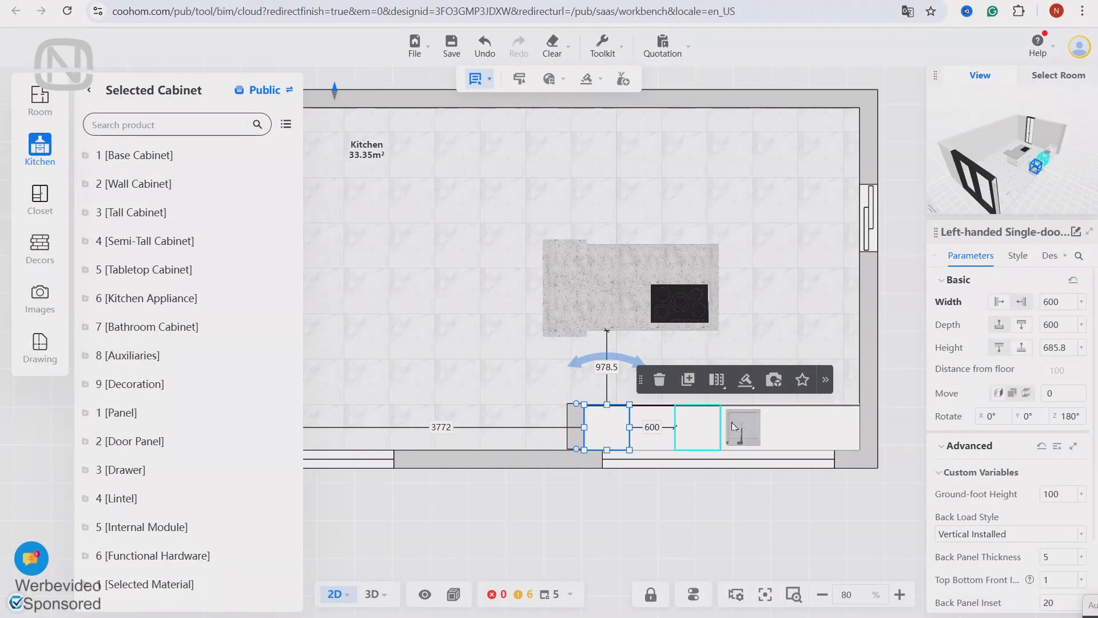
Generate a 45 mm thick Engineered Stone countertop with a front edge over the sink cabinet run and inspect the kitchen in 3D
left_click(846, 426, "shift")
left_click(586, 80)
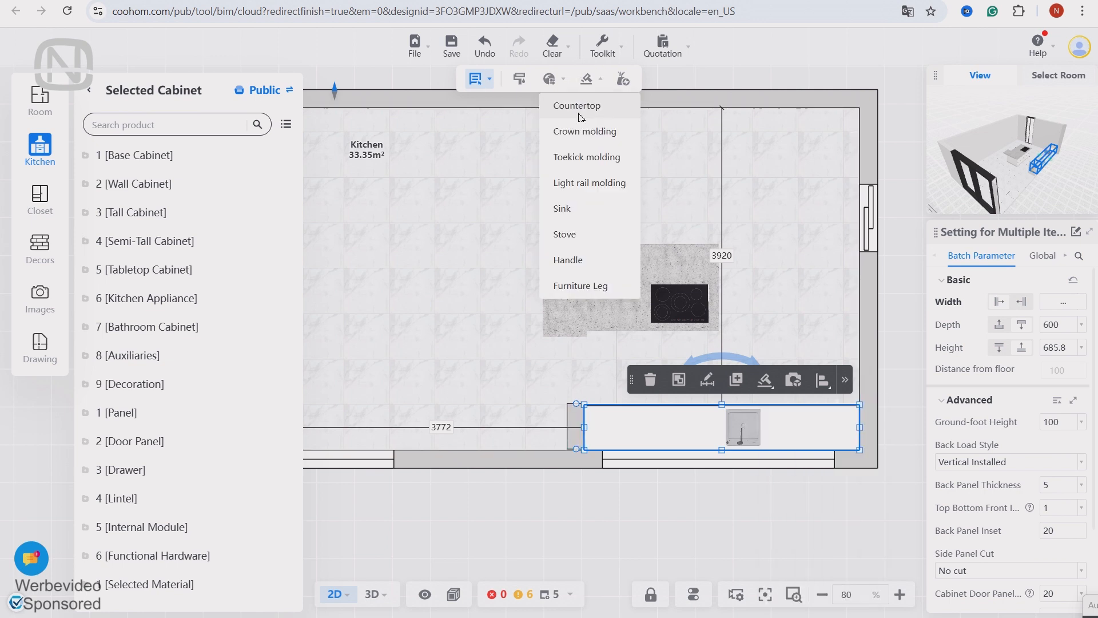
left_click(579, 107)
left_click(971, 599)
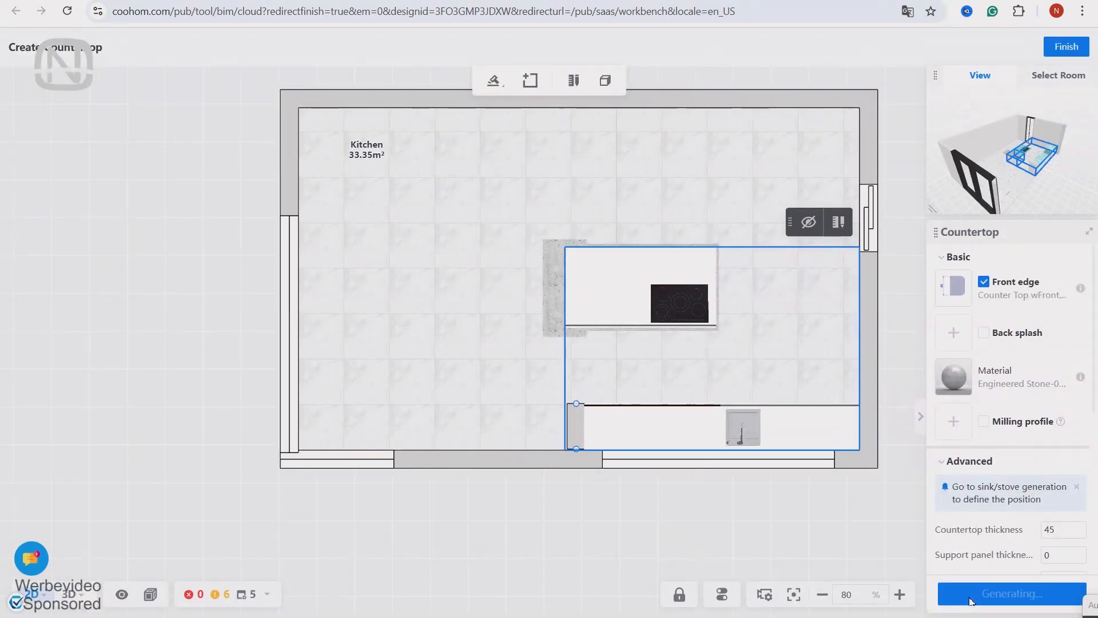
left_click(1067, 46)
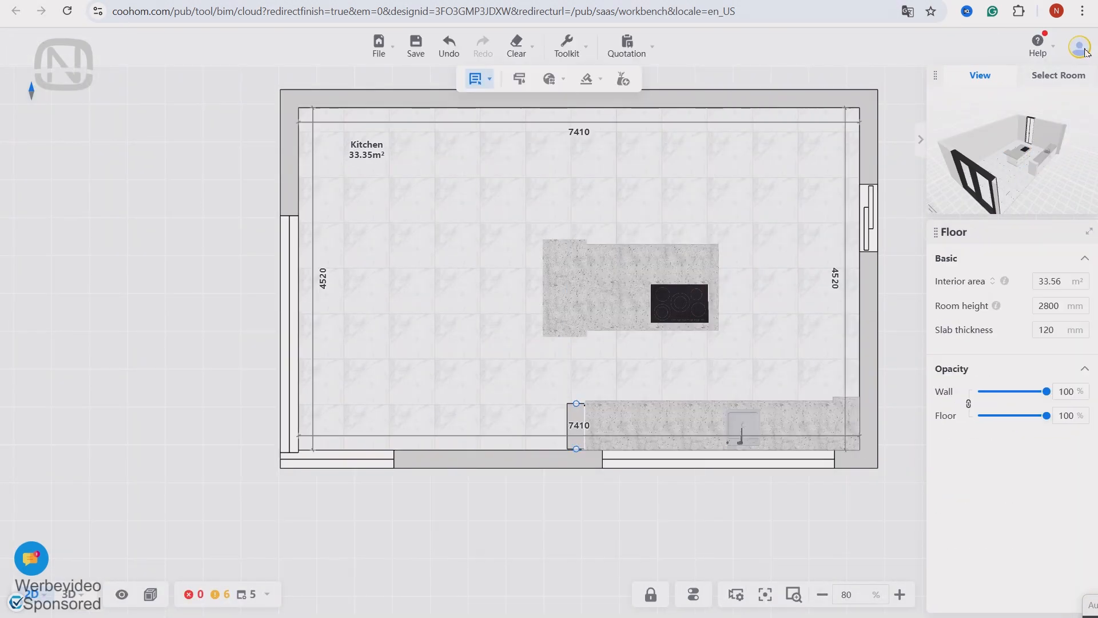
left_click(373, 593)
left_click_drag(551, 433, 620, 451)
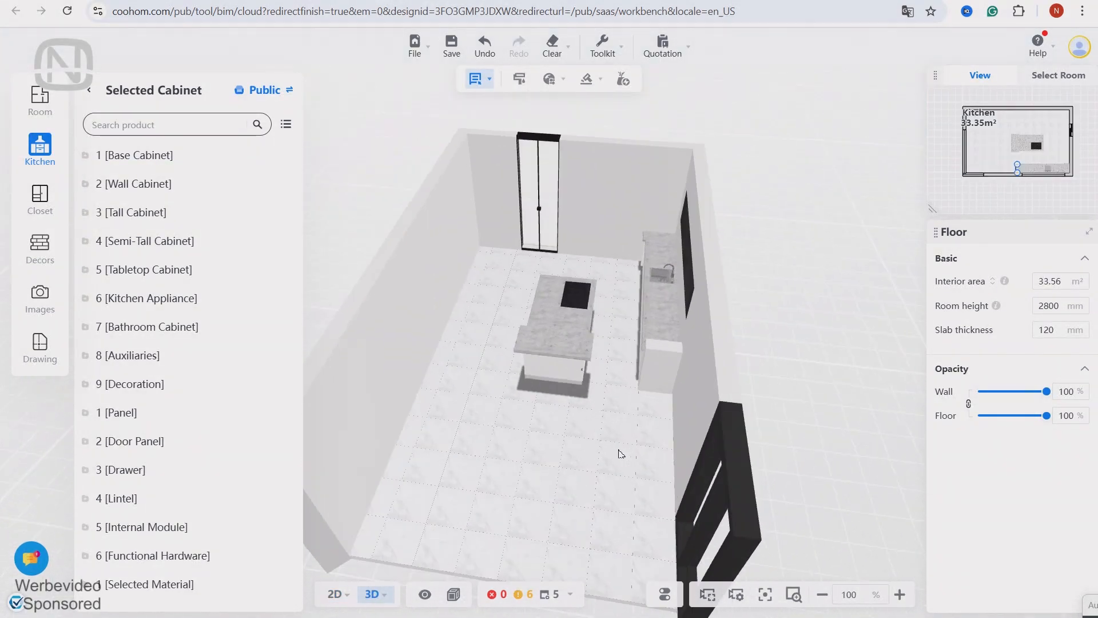
Place an Inner-fridge High Cabinet from the no-handle tall functional units against the wall beside the sink run and set its depth to 600 mm
left_click(335, 593)
left_click(98, 215)
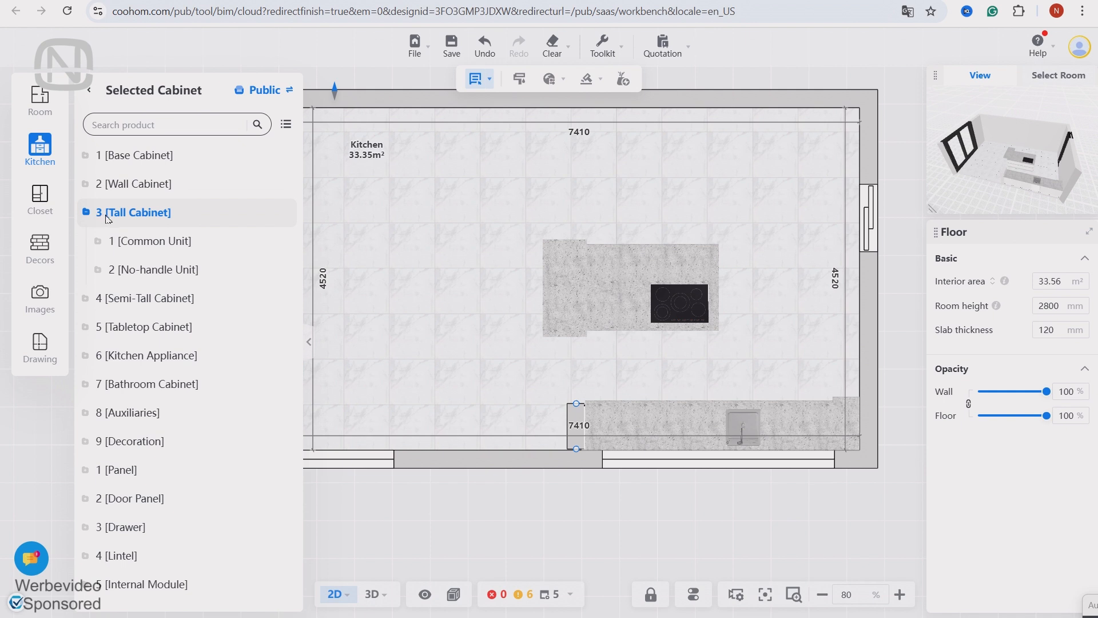
left_click(102, 271)
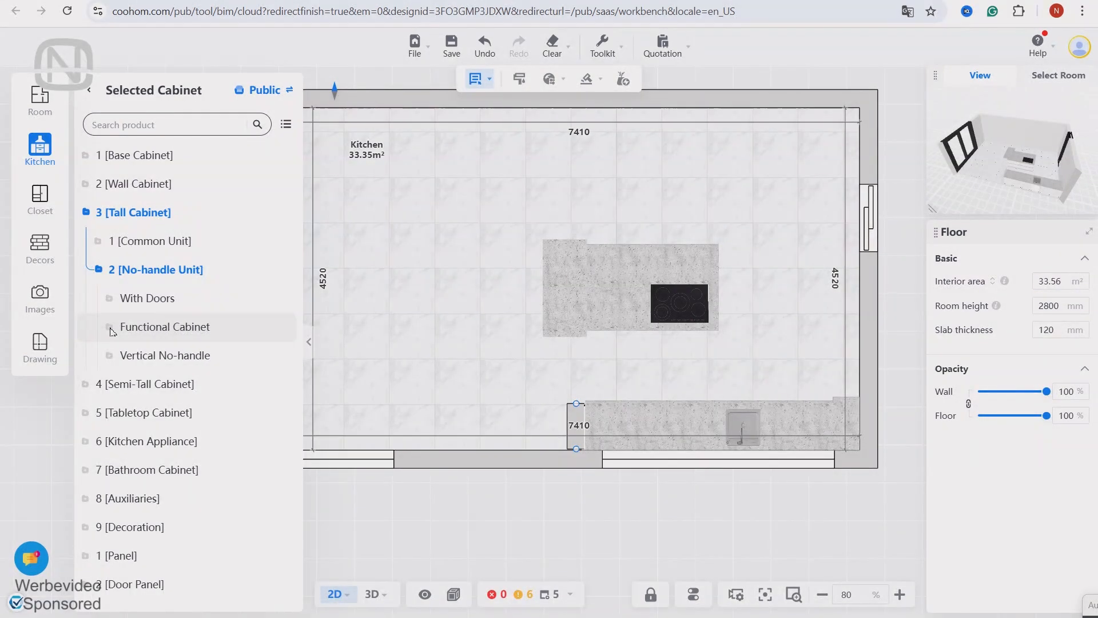
left_click(110, 331)
left_click(166, 395)
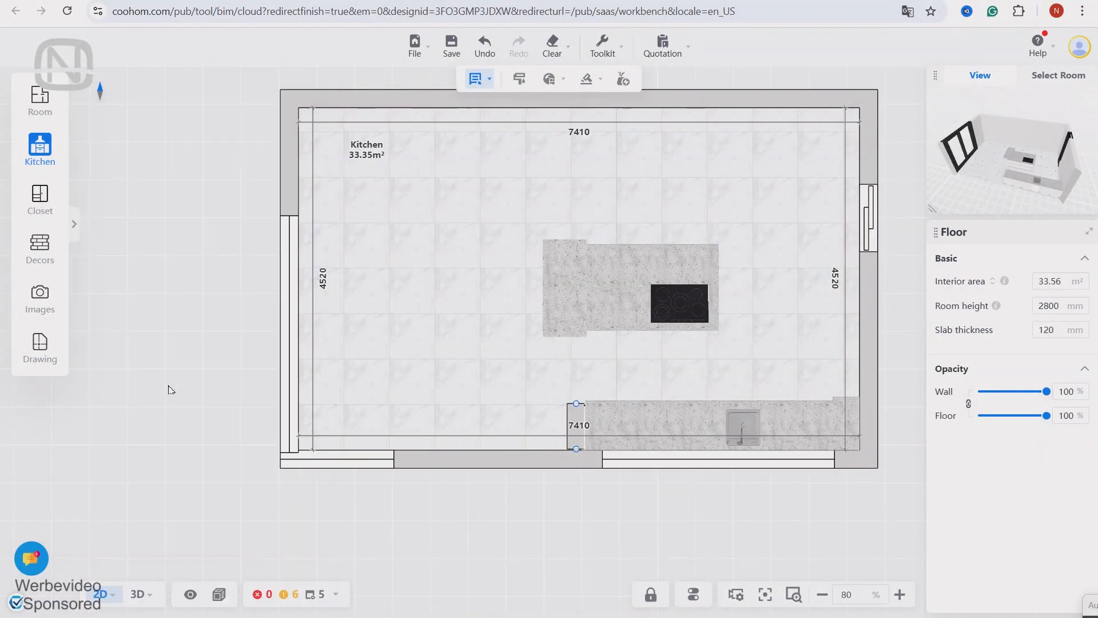
left_click(836, 367)
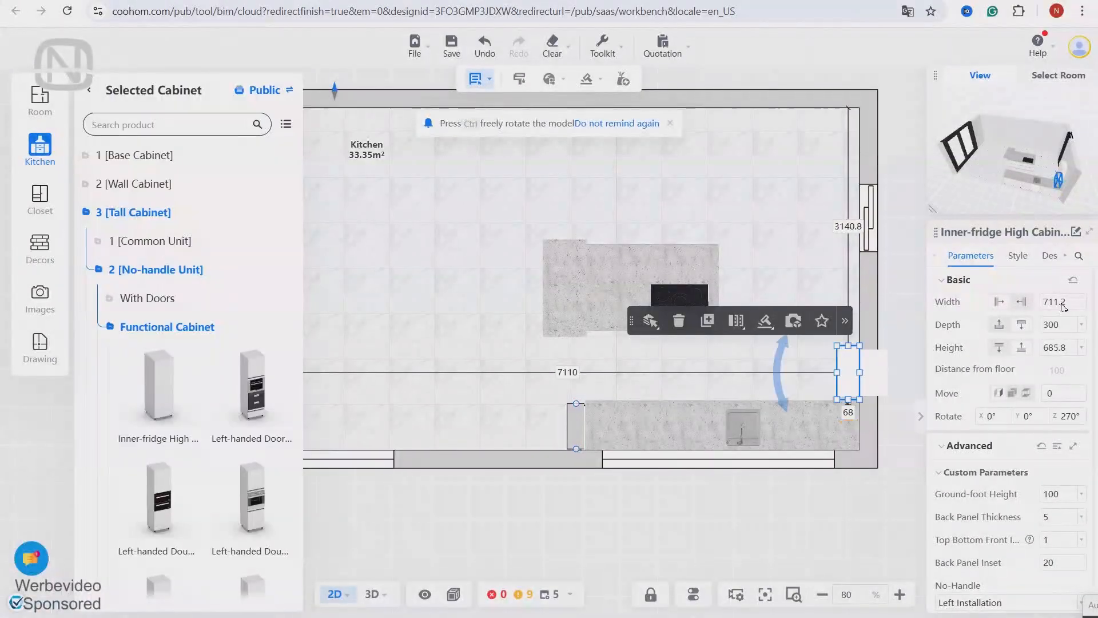
double_click(1055, 325)
type("600")
key("Return")
double_click(1058, 348)
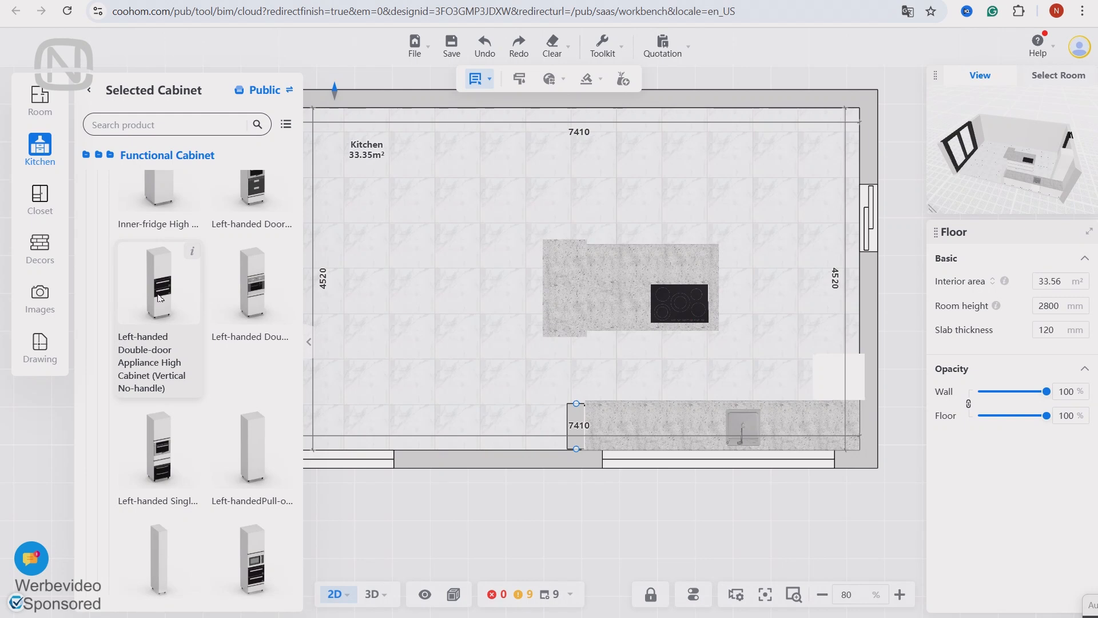
Add a left-handed double-door appliance high cabinet and a 600 mm wide left-handed pull-out basket cabinet in an unbroken row beside the fridge cabinet
left_click(161, 297)
left_click(837, 330)
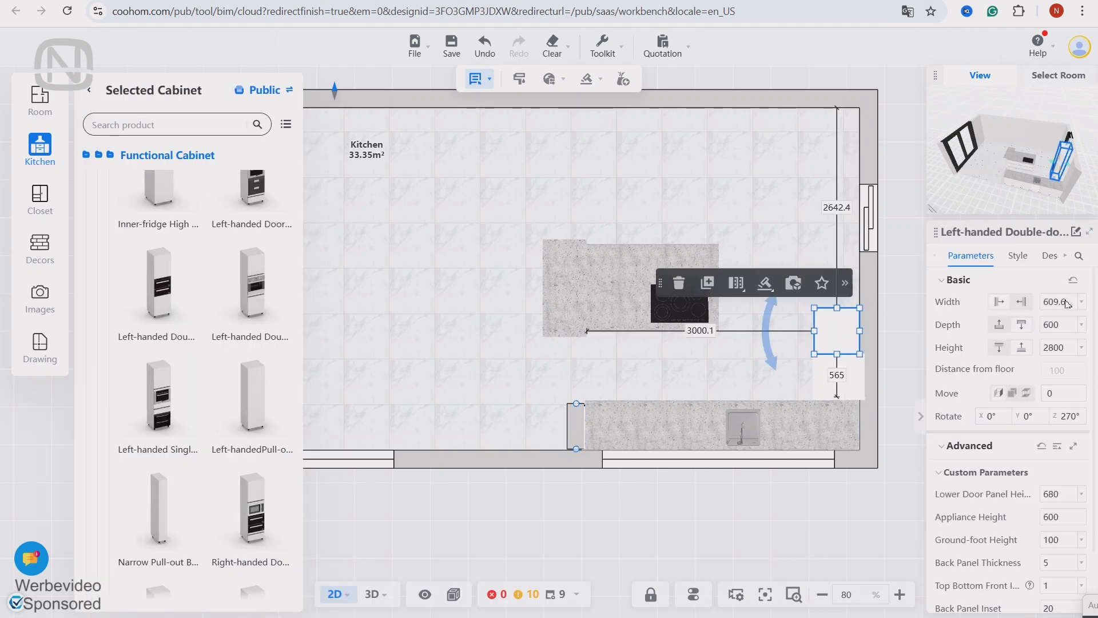
left_click(252, 395)
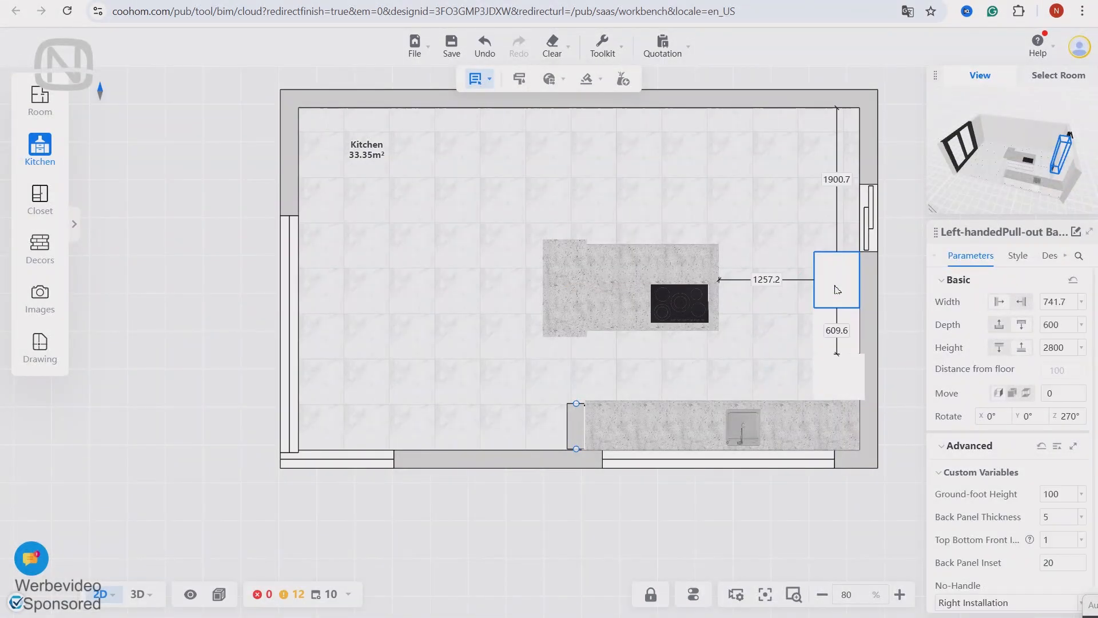
left_click(837, 289)
type("600")
key("Return")
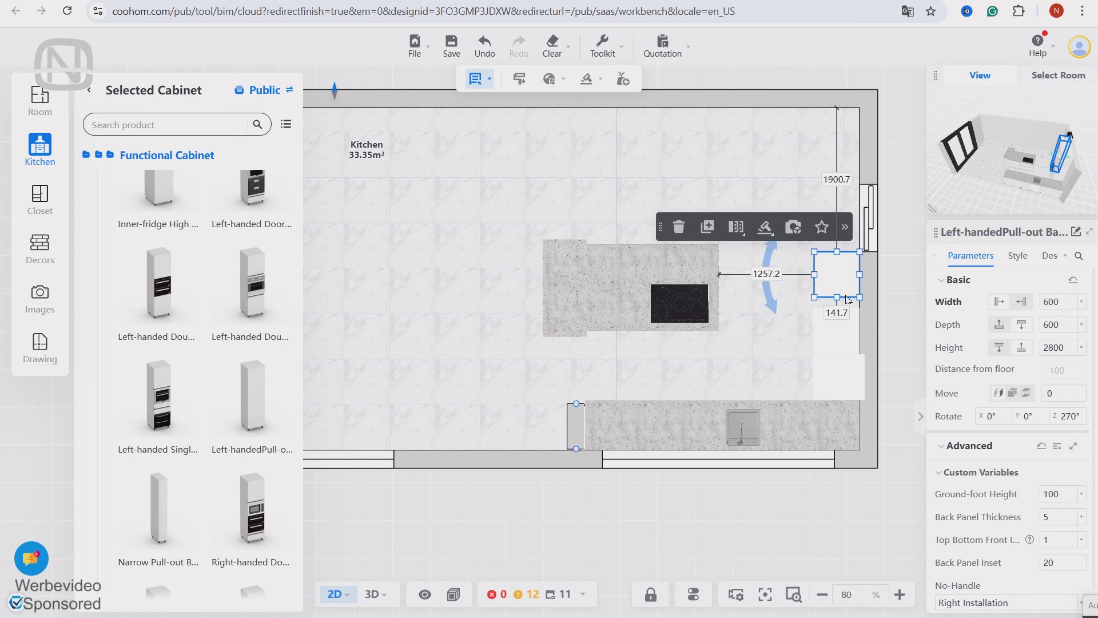
left_click_drag(846, 295, 845, 297)
left_click(766, 373)
Find solid wood door materials and apply the Clark & Son Regular Solid Wood finish to the doors of the three tall cabinets
left_click(372, 593)
left_click_drag(668, 418, 572, 292)
left_click(572, 290)
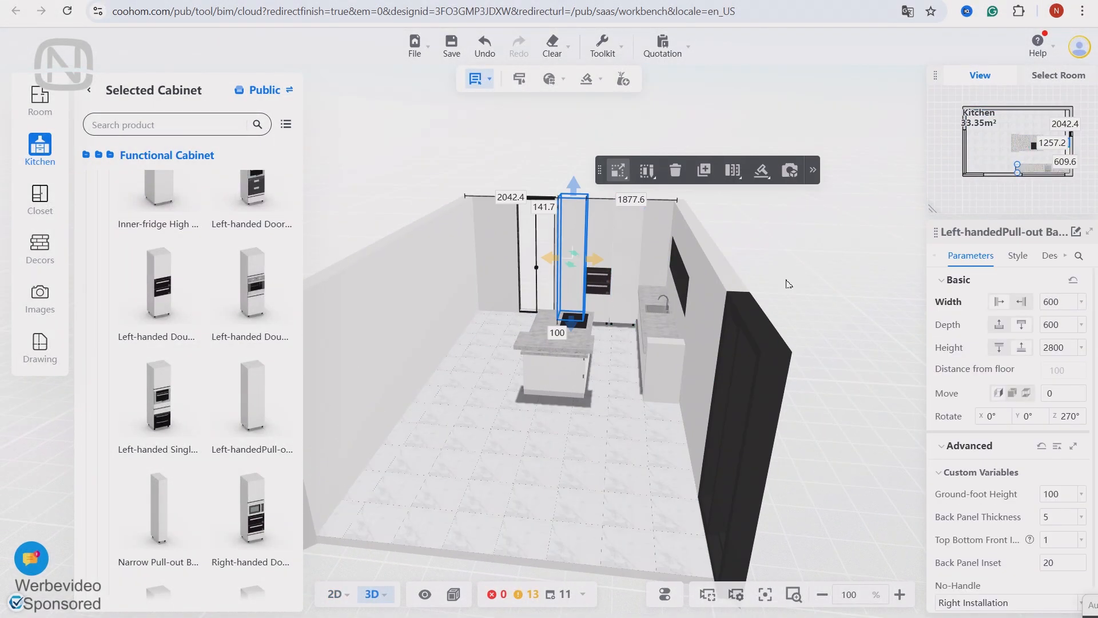
left_click(1019, 257)
left_click(945, 397)
left_click(949, 425)
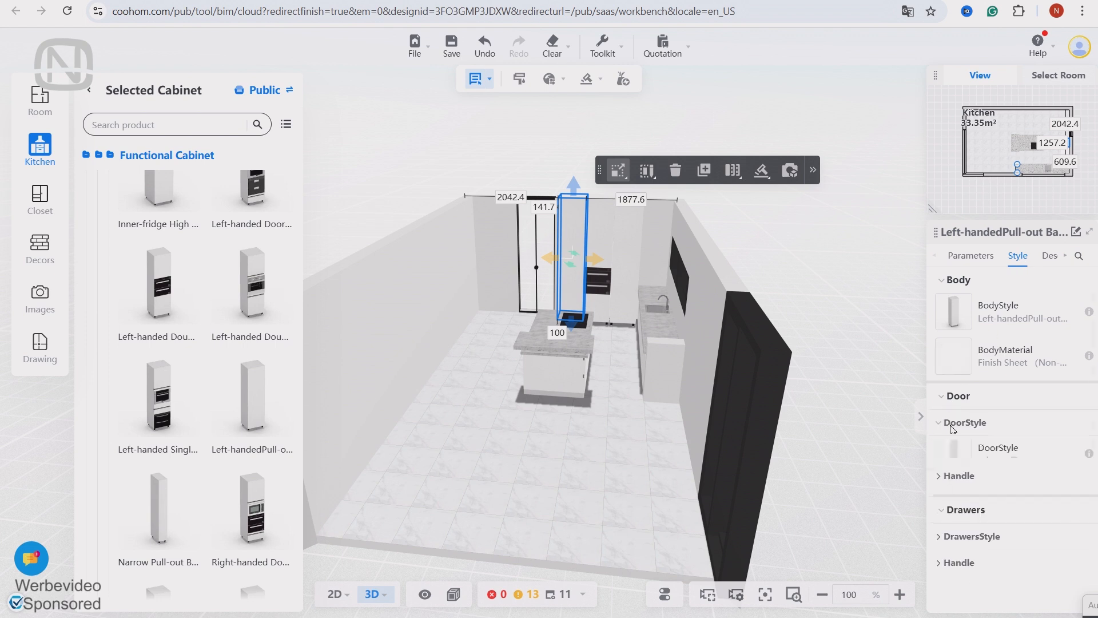
left_click(963, 502)
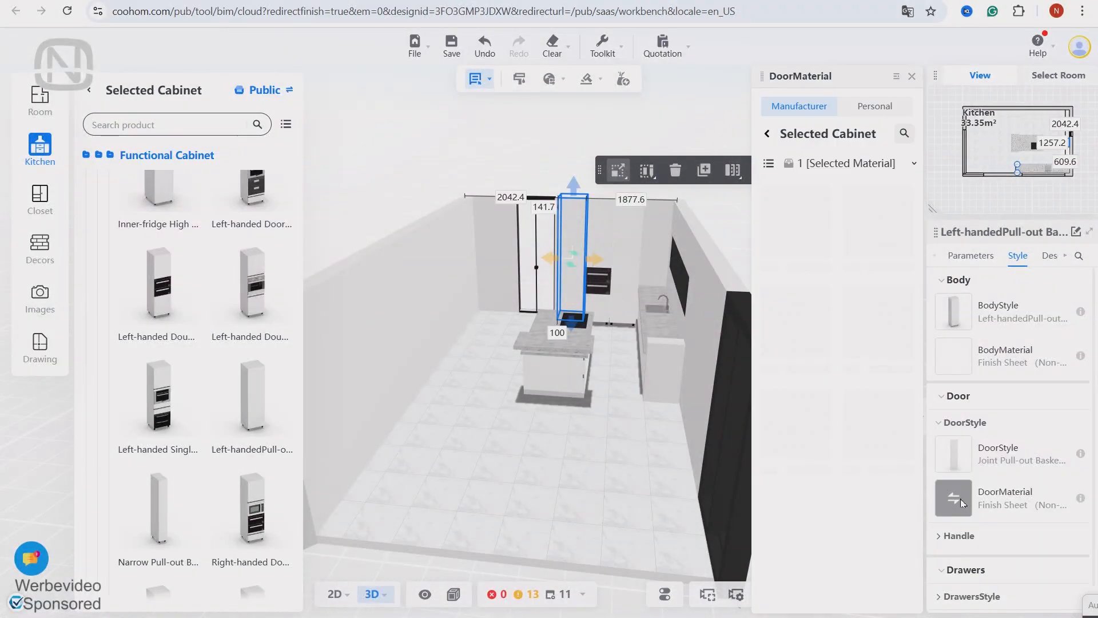
left_click(769, 134)
type("solid wood")
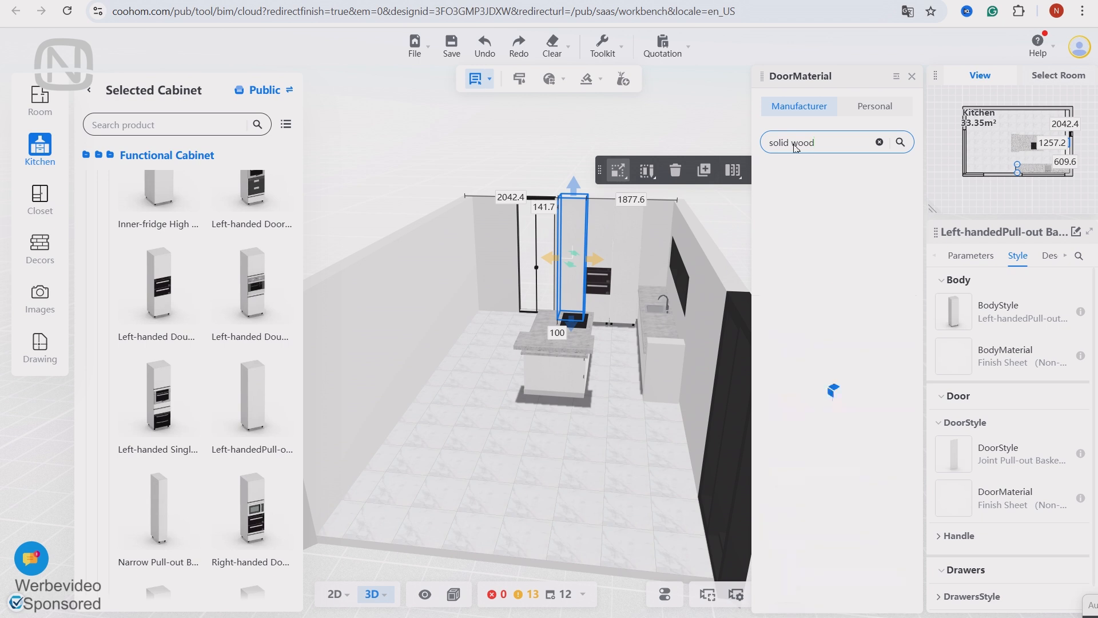
scroll(795, 458, "down", 2)
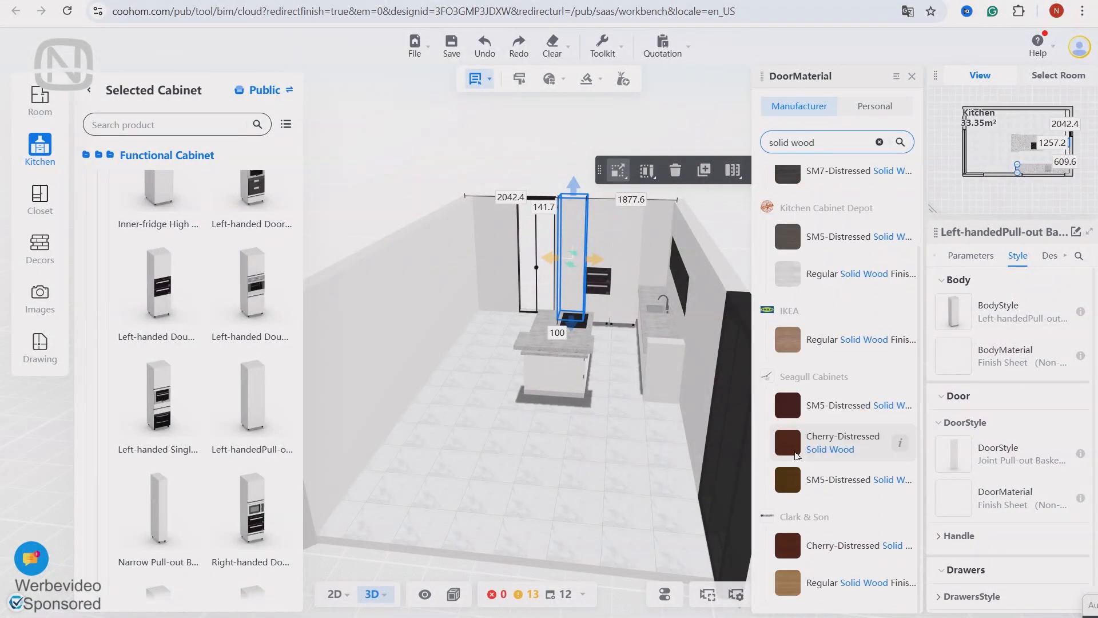
left_click(792, 582)
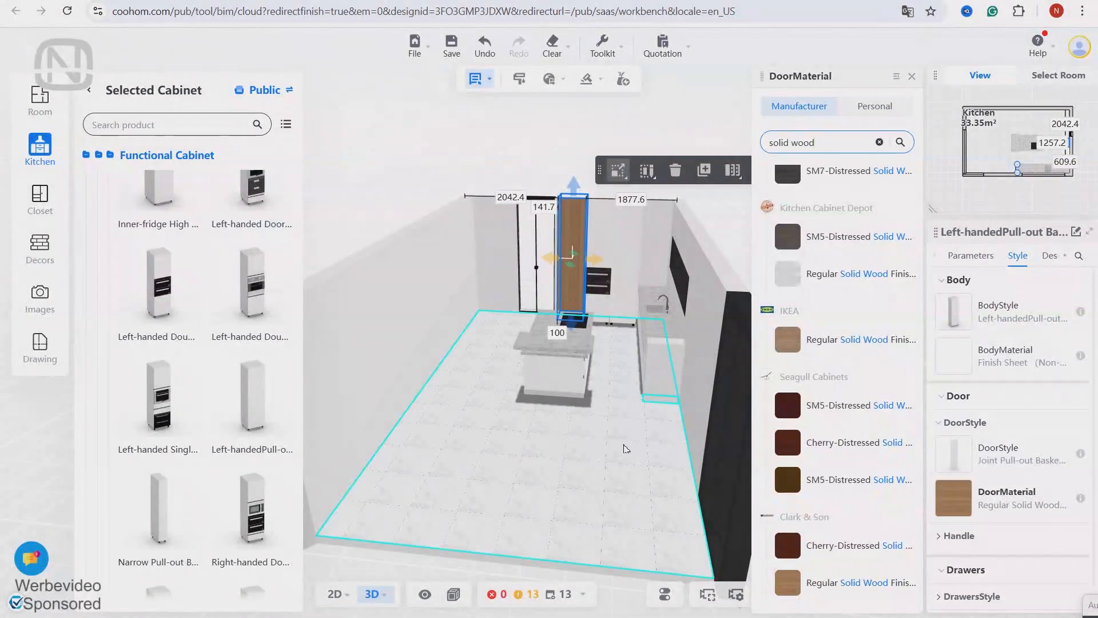
left_click(595, 236)
left_click(630, 252)
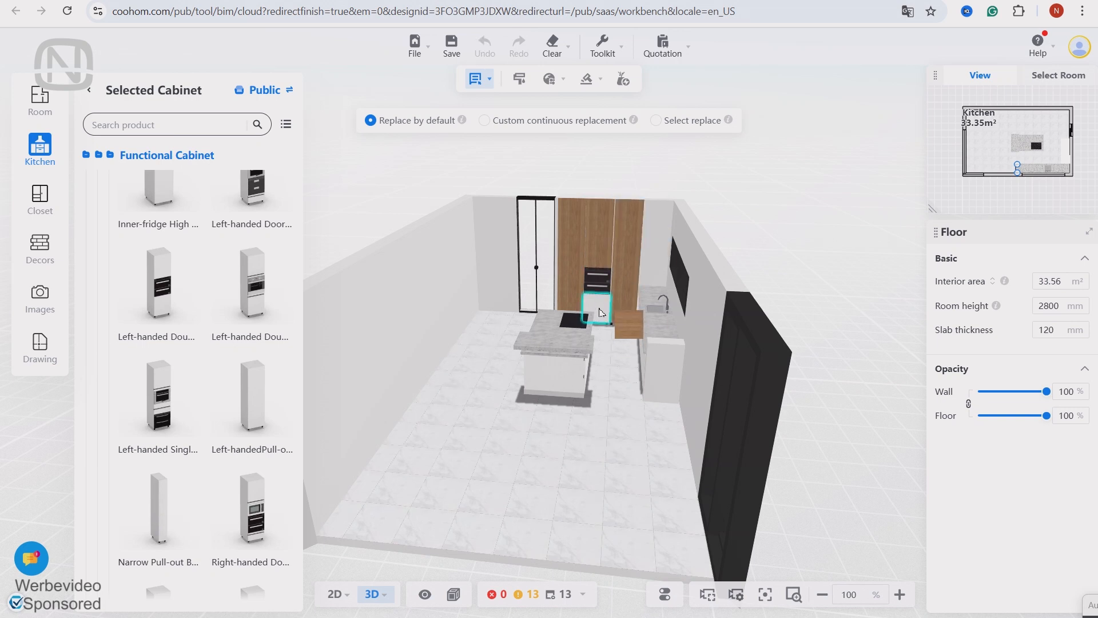
Search the decors for wooden wall panels and place the brown wall panel 3 between the tall cabinets and the window wall
left_click(40, 245)
left_click(147, 156)
type("wooden wall panels")
key("Return")
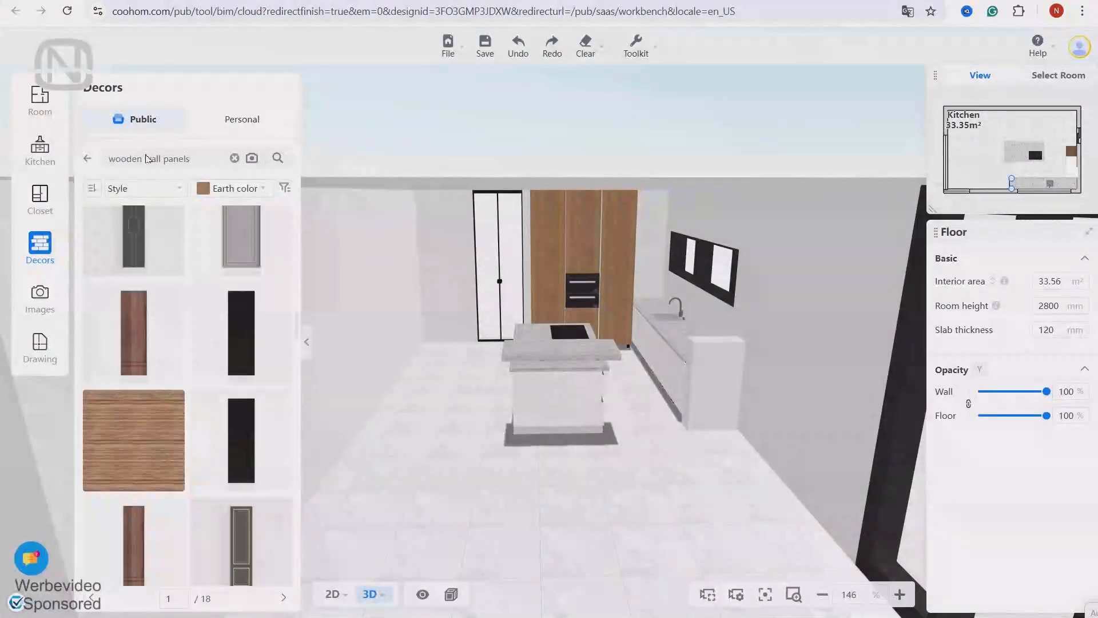
left_click(135, 337)
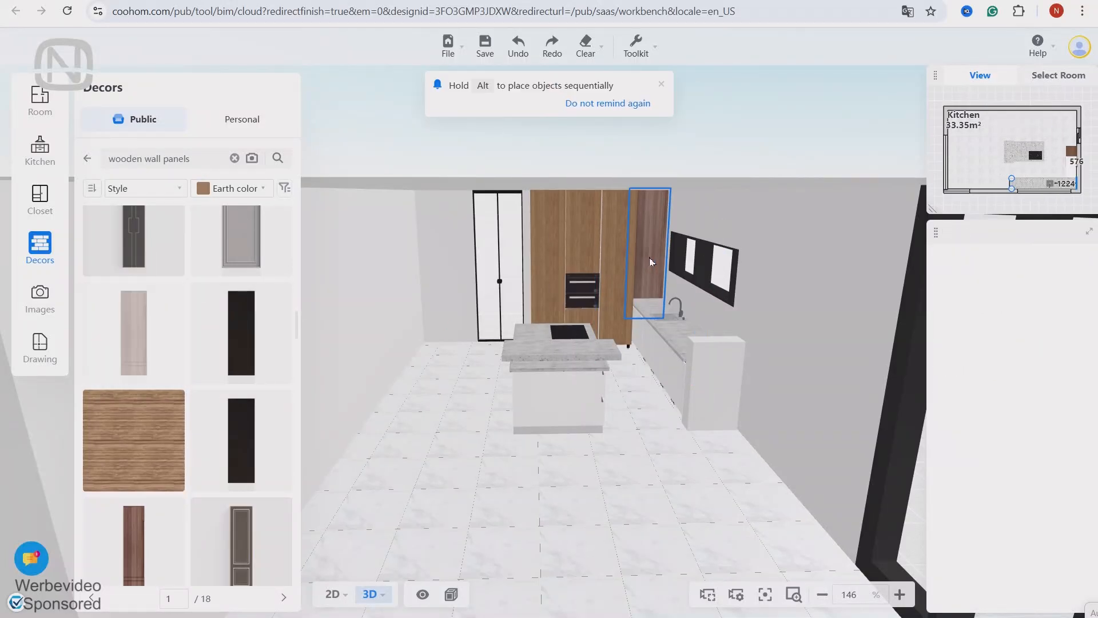
left_click(650, 257)
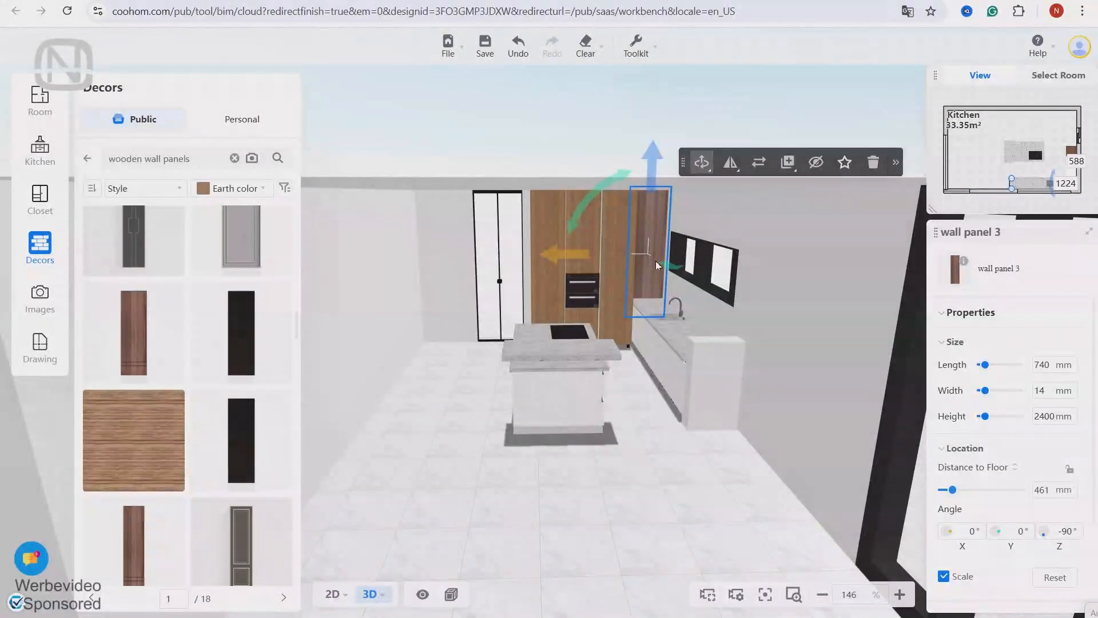
Copy the wood material of the wall panel onto the doors of the tall cabinets with the material brush
mouse_move(642, 50)
left_click(625, 80)
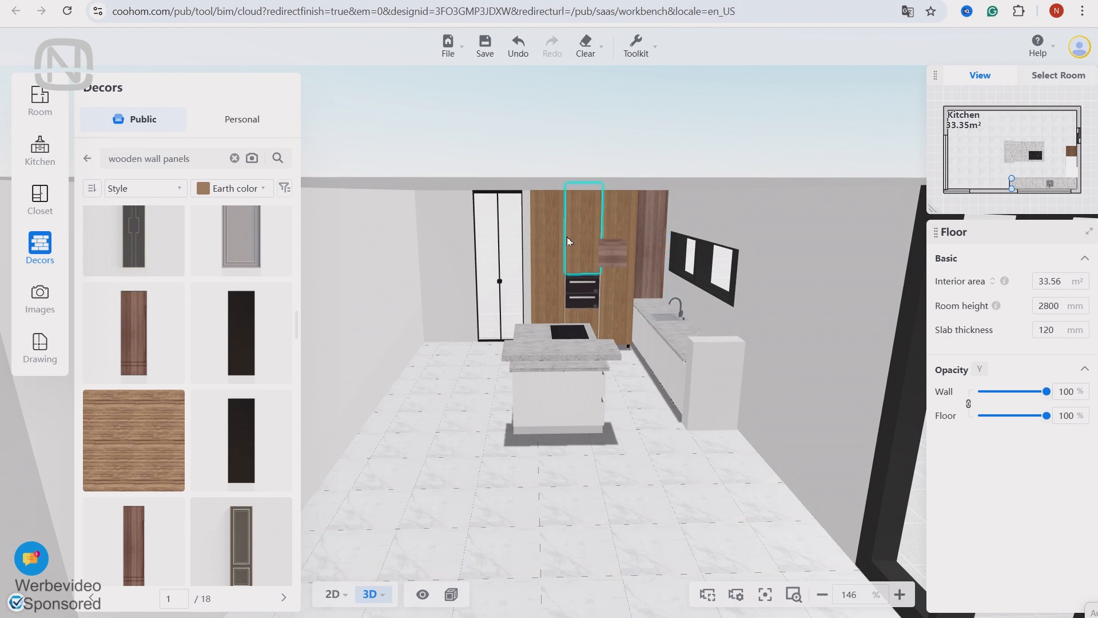
left_click(549, 239)
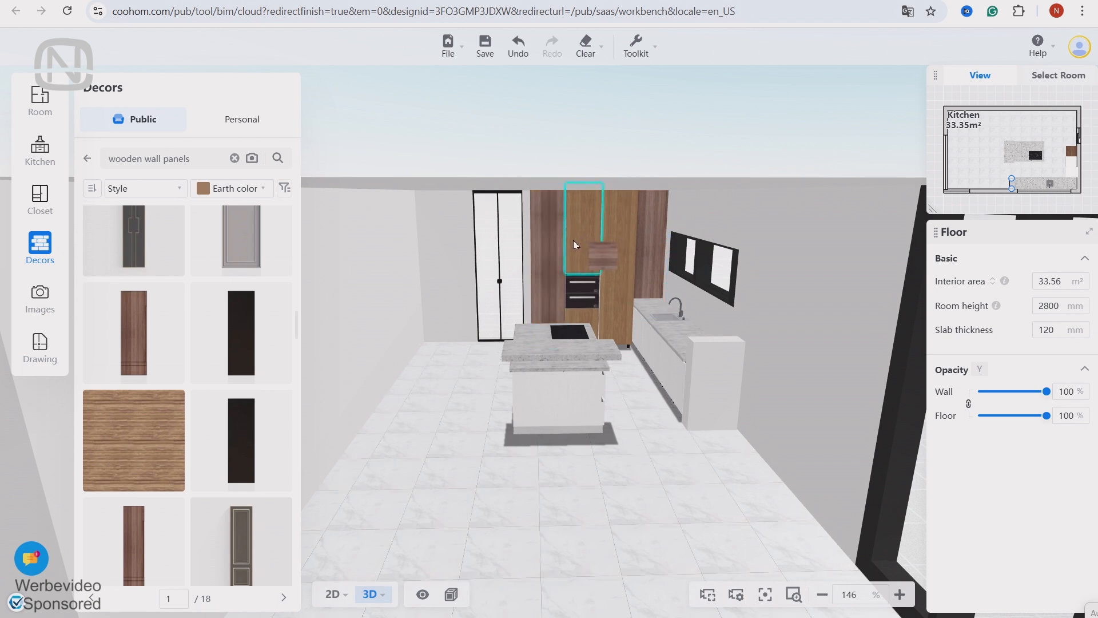
left_click(619, 245)
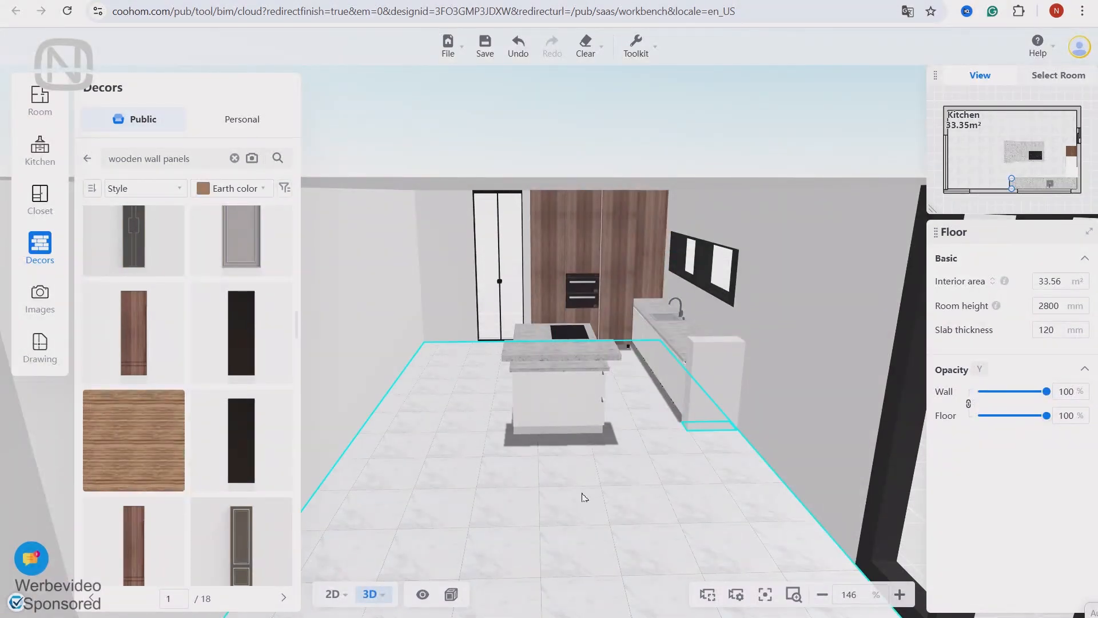
scroll(584, 497, "up", 5)
key("ctrl+z")
Search the decors for a white shelf and place the White_workplace_VRAY03 shelf against the wooden wall panel at the countertop's end
left_click(234, 158)
type("shelf")
key("Return")
left_click(263, 189)
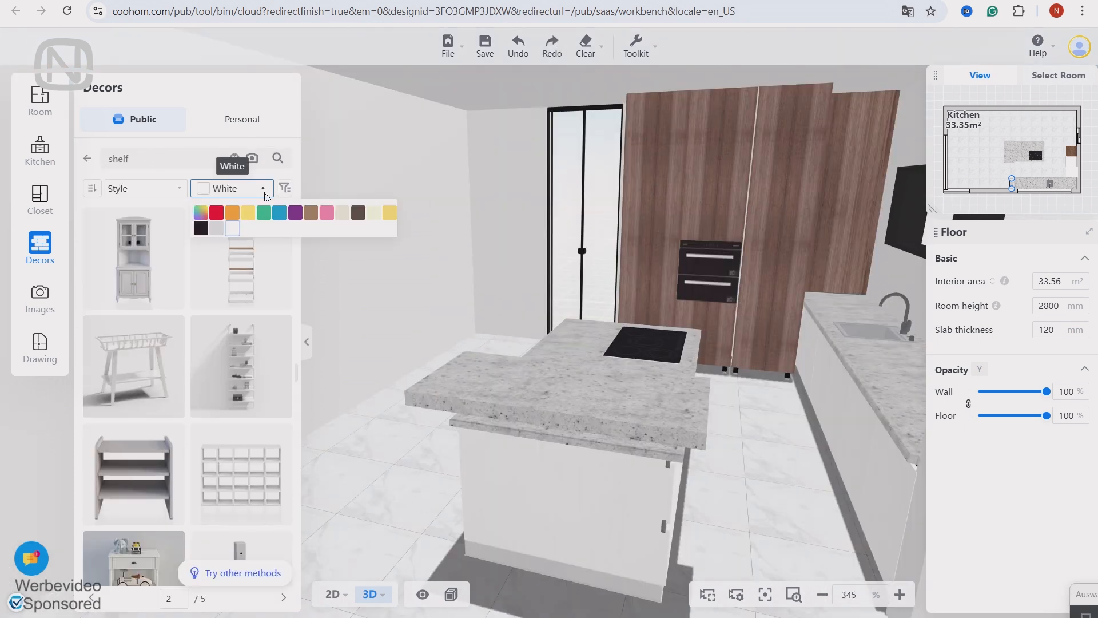
left_click(232, 228)
left_click_drag(245, 453, 833, 223)
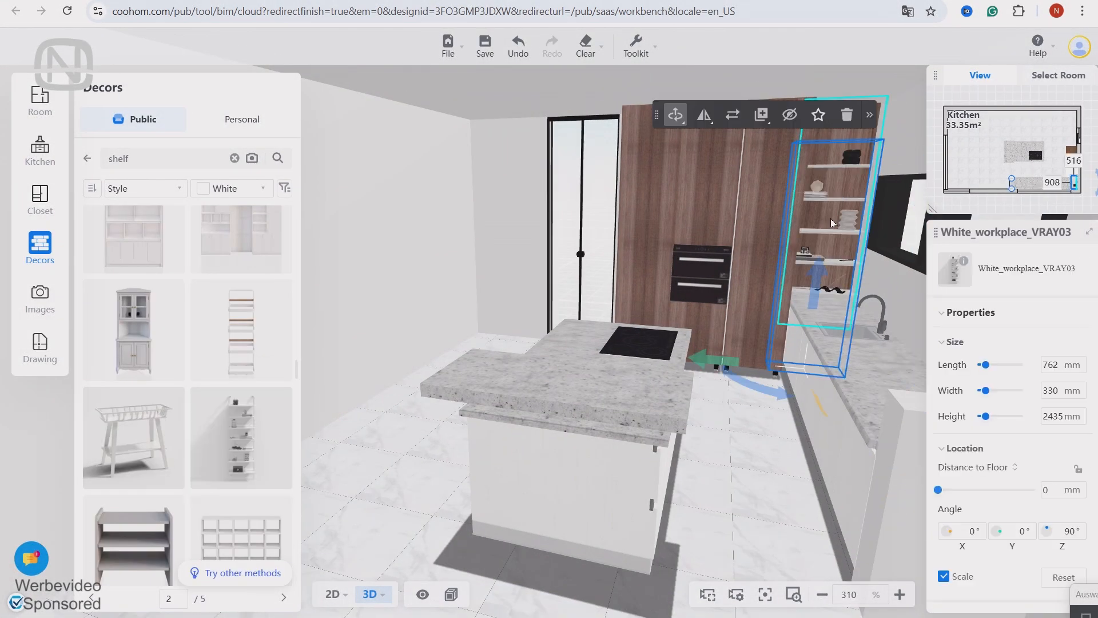
left_click(840, 266)
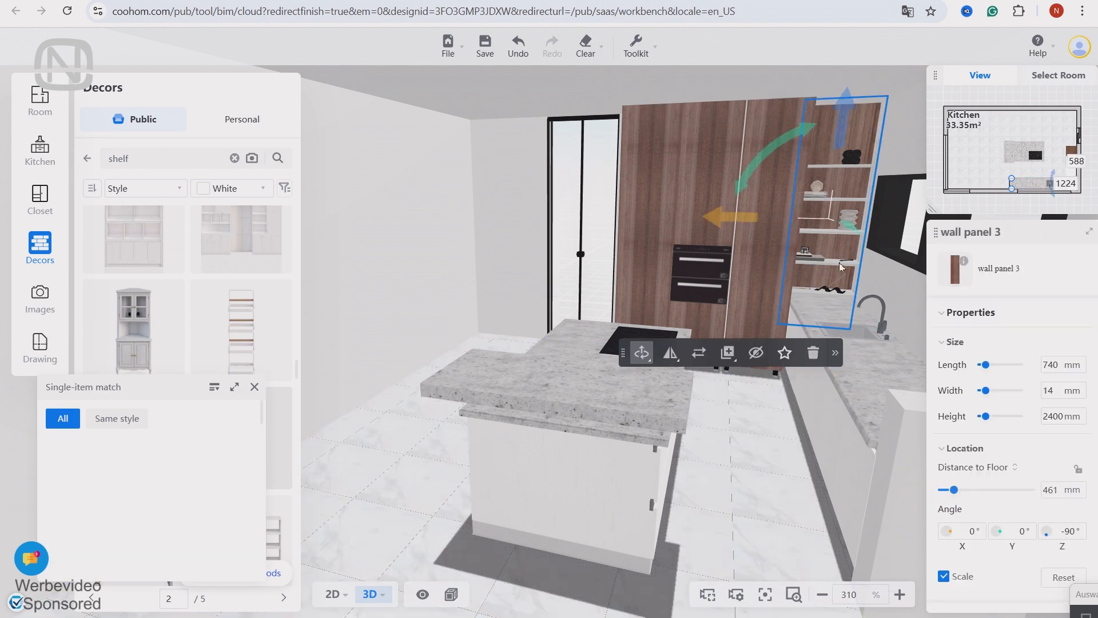
scroll(840, 266, "down", 3)
left_click(759, 492)
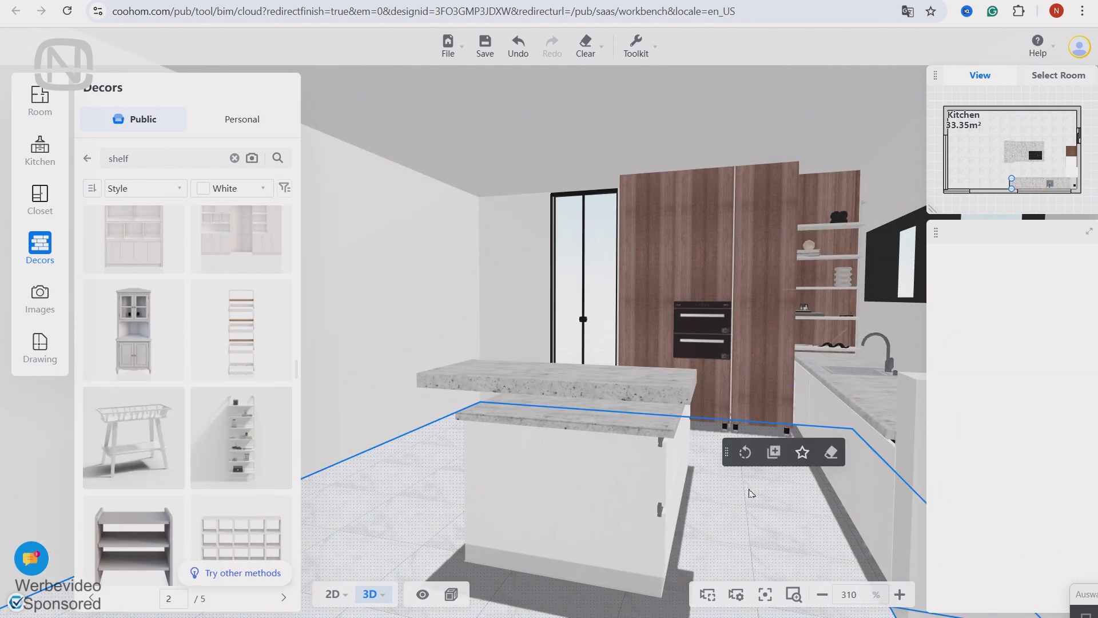
left_click_drag(751, 493, 802, 507)
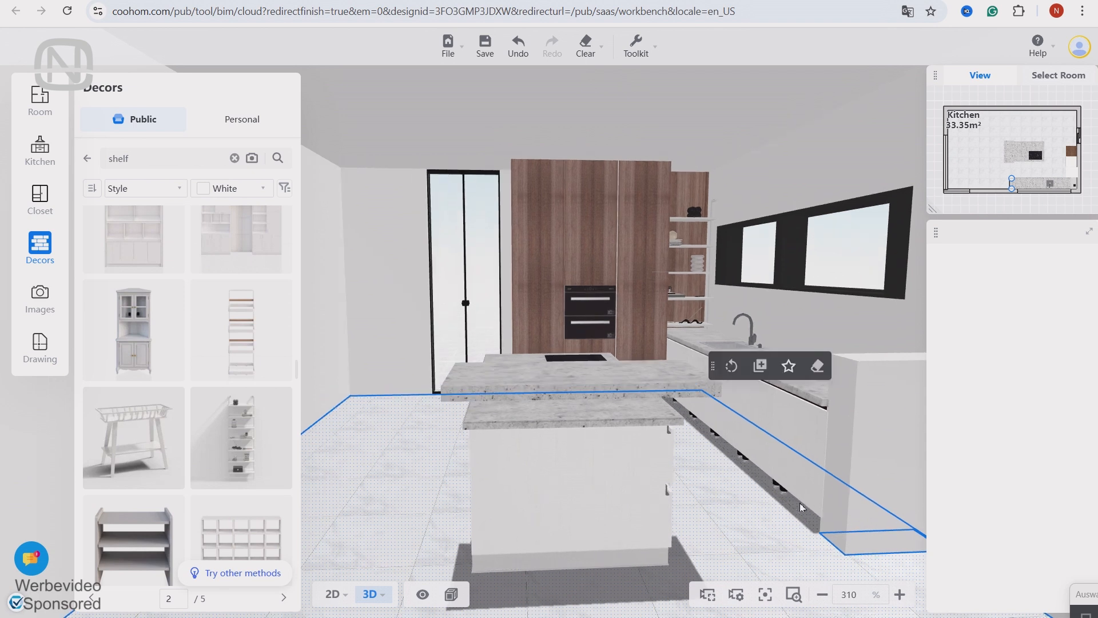
left_click_drag(719, 446, 573, 451)
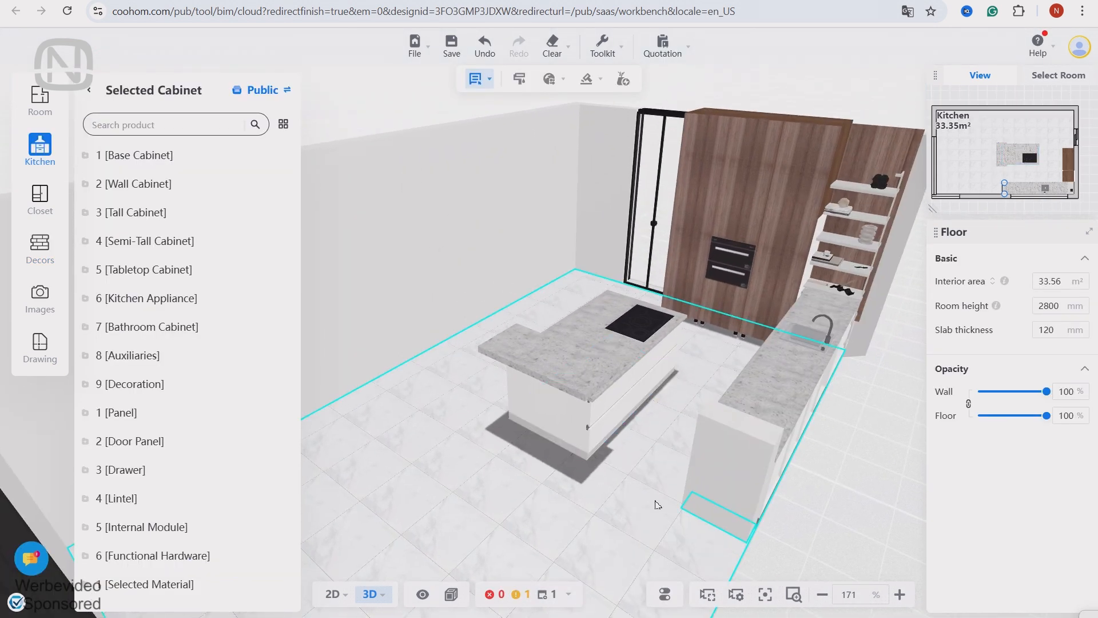
Generate a 100 mm high Toe Base 04-G toekick in Steel-Smooth04 for the island, sink run and tall cabinets and check it in 3D
left_click(333, 593)
left_click(540, 537)
left_click(862, 351, "ctrl")
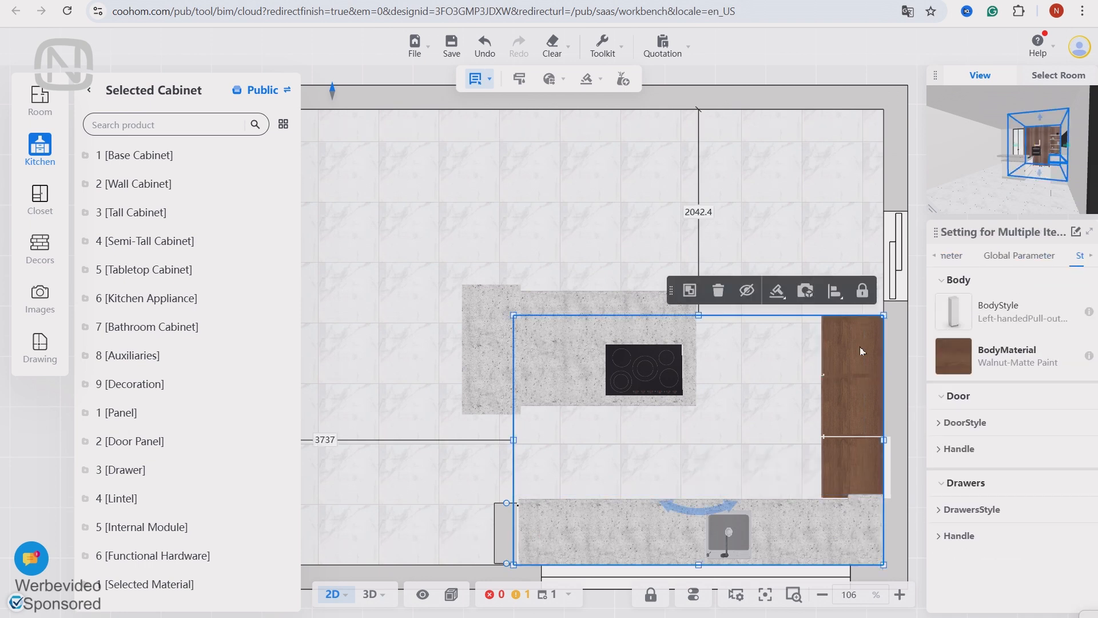
left_click(586, 79)
left_click(589, 154)
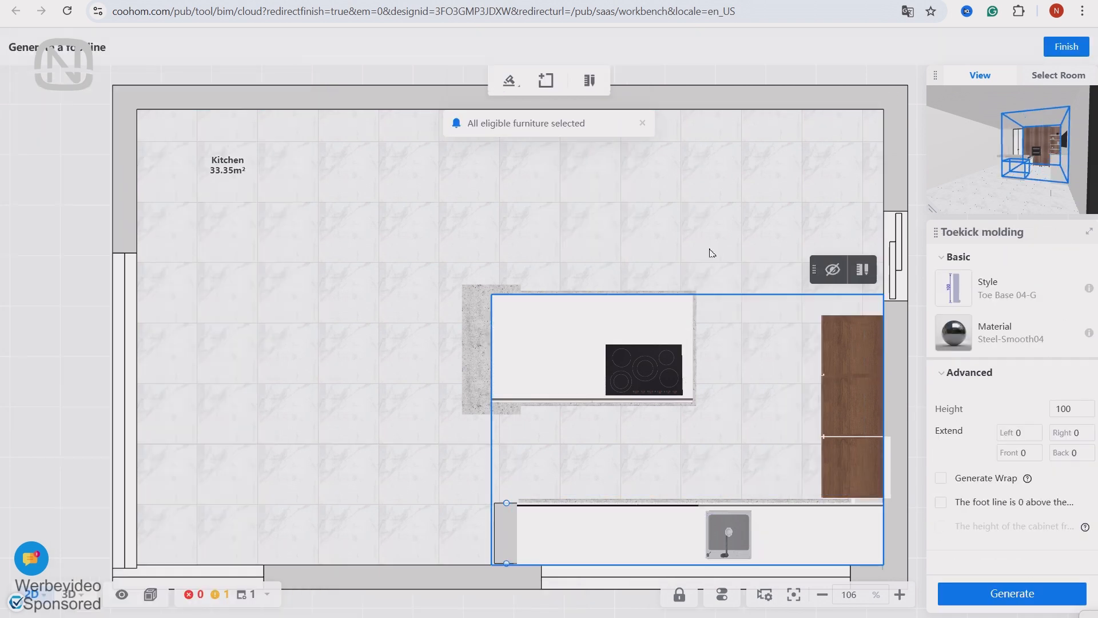
left_click(1020, 600)
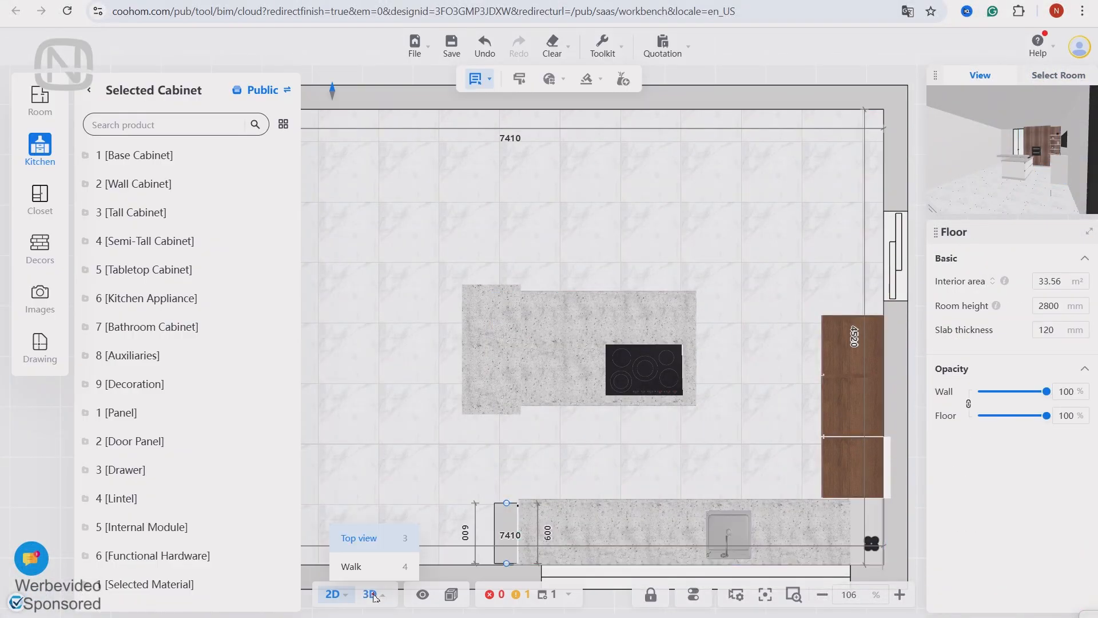
left_click(371, 593)
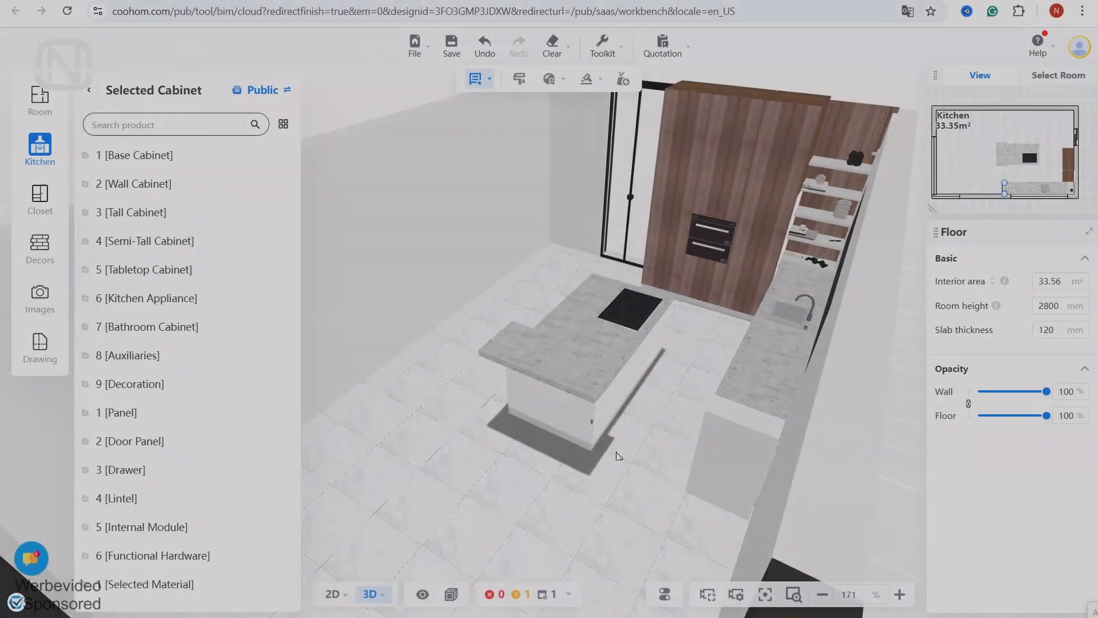
scroll(588, 524, "up", 3)
left_click_drag(565, 470, 567, 432)
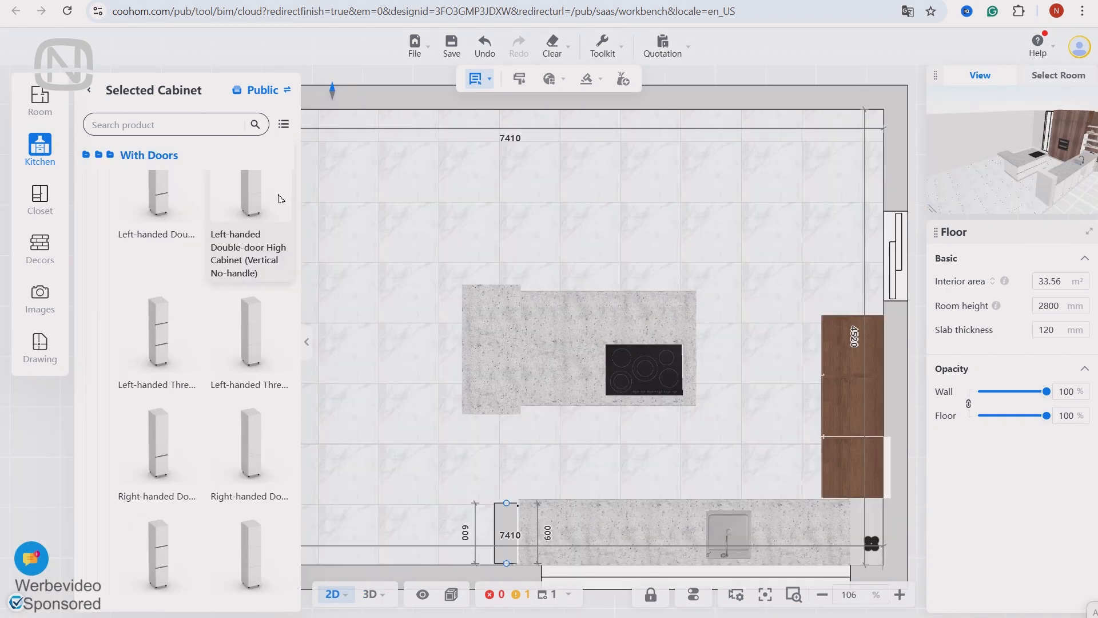
Place a left-handed double-door high cabinet from the With Doors units in the free corner near the door and set its width and depth to 600 mm
left_click_drag(281, 198, 858, 133)
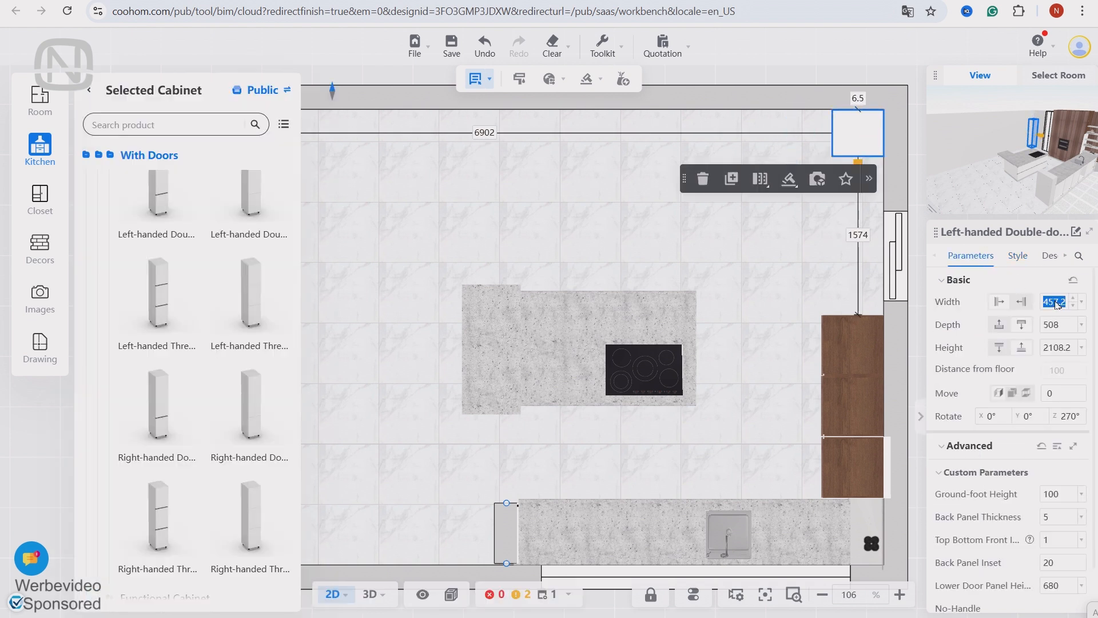
double_click(1059, 329)
type("600")
key("Return")
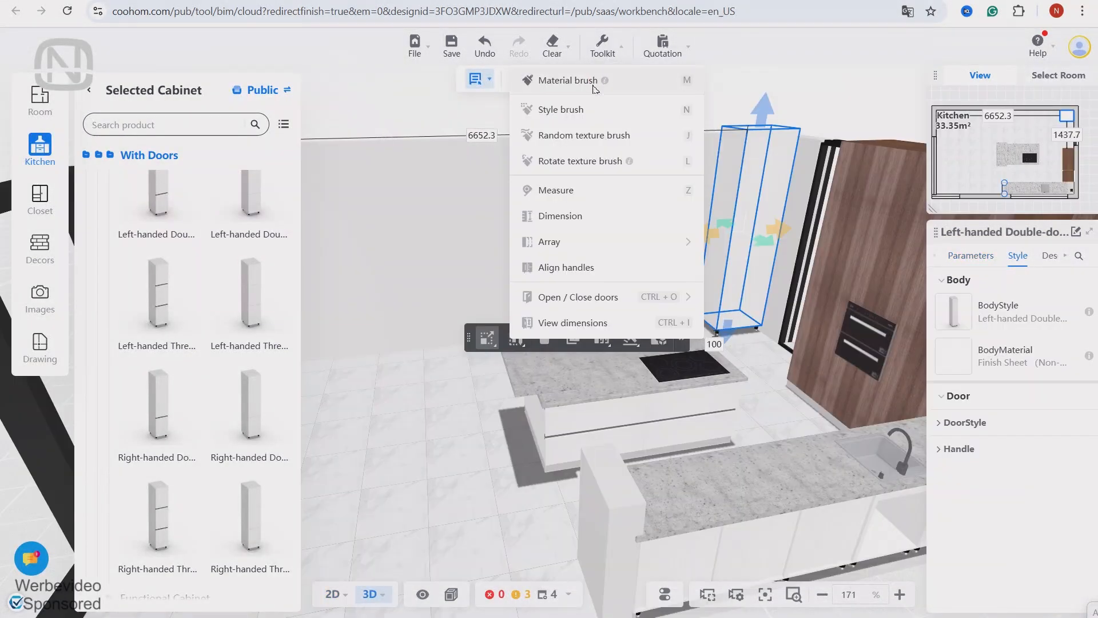
left_click(558, 86)
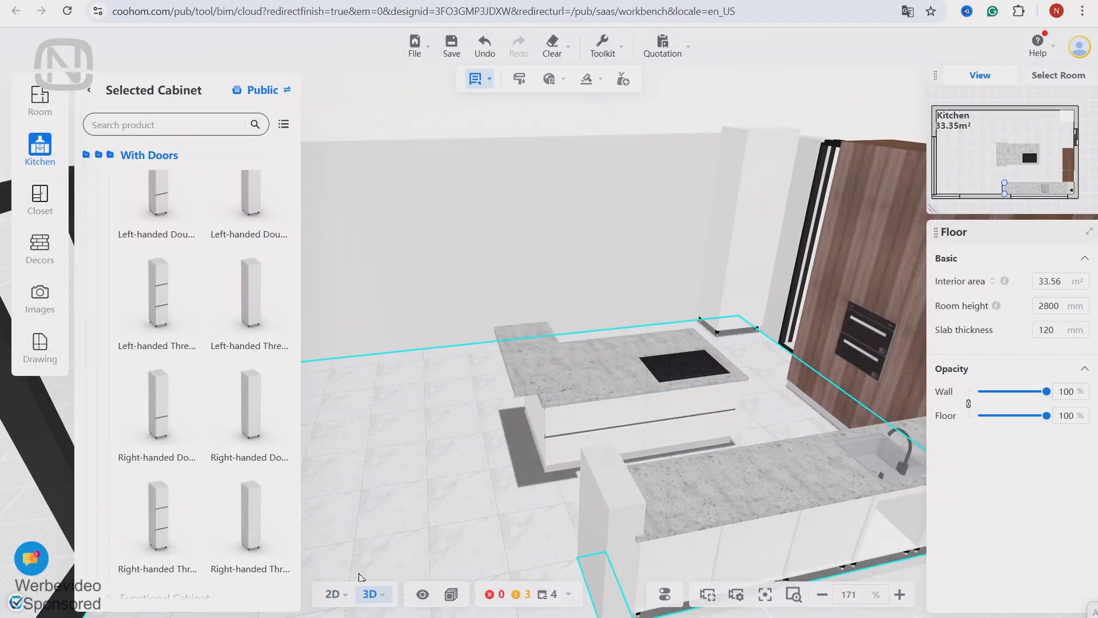
Line up the high cabinets in plan view along the wall opposite the sink run, adding the last one at the row's free end
left_click(332, 594)
left_click(829, 152)
left_click_drag(829, 152, 567, 150)
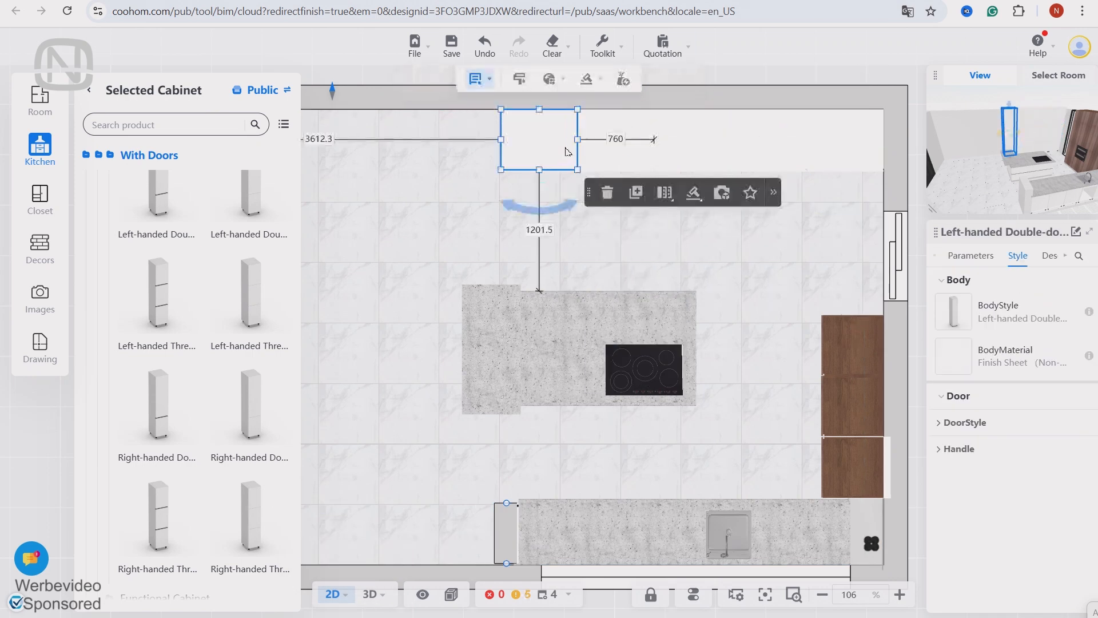
Draw a straight wall about 624 mm long closing the free end of the high cabinet row
left_click(506, 532)
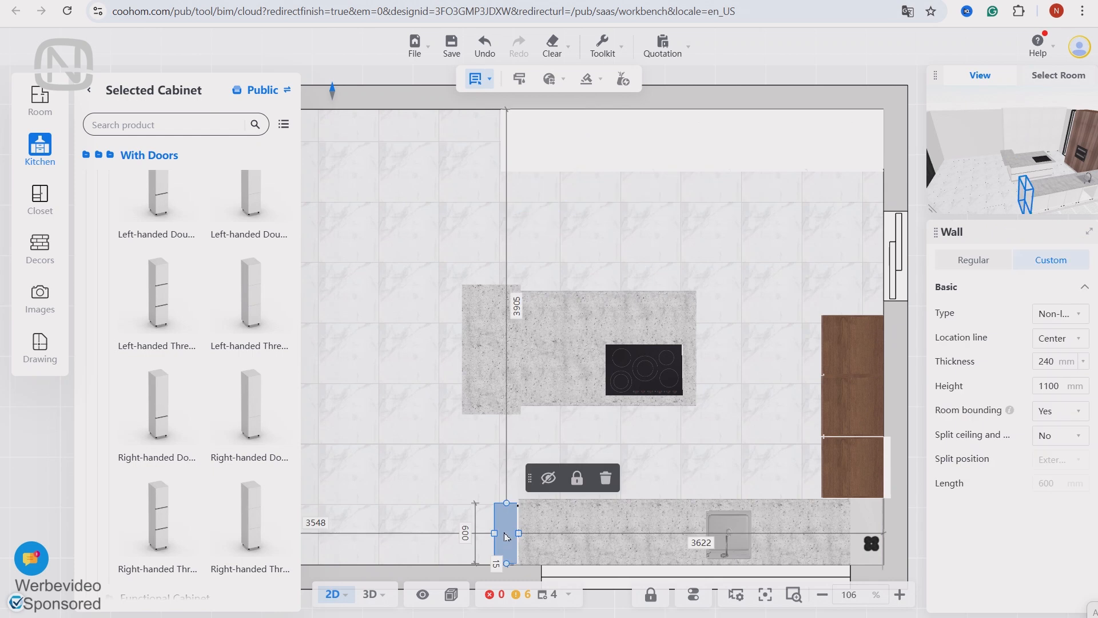
left_click(40, 103)
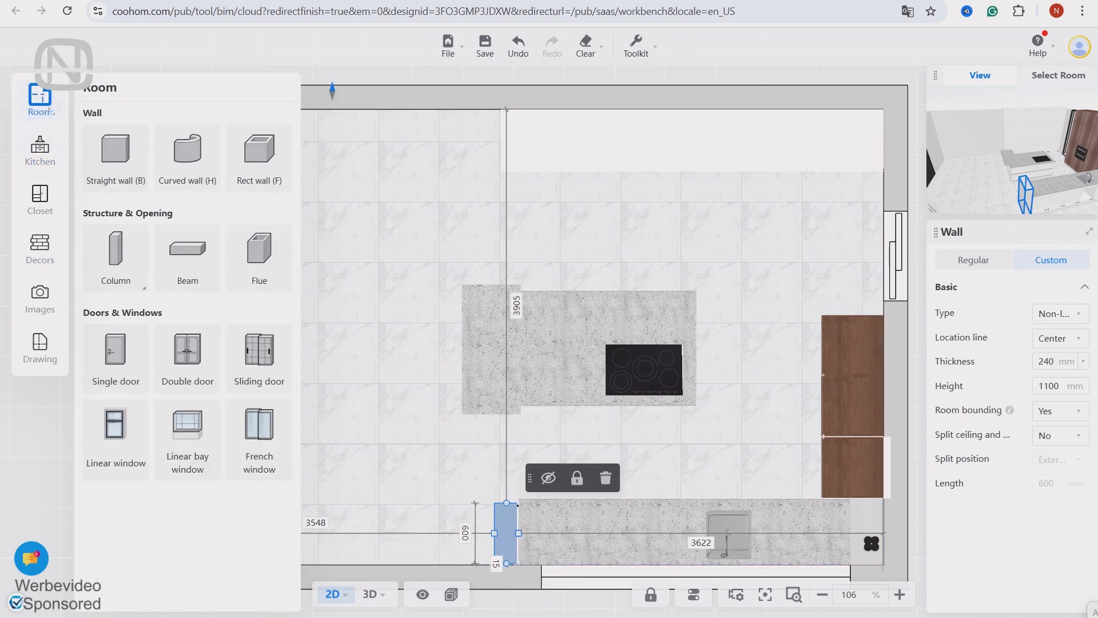
key("b")
left_click(497, 173)
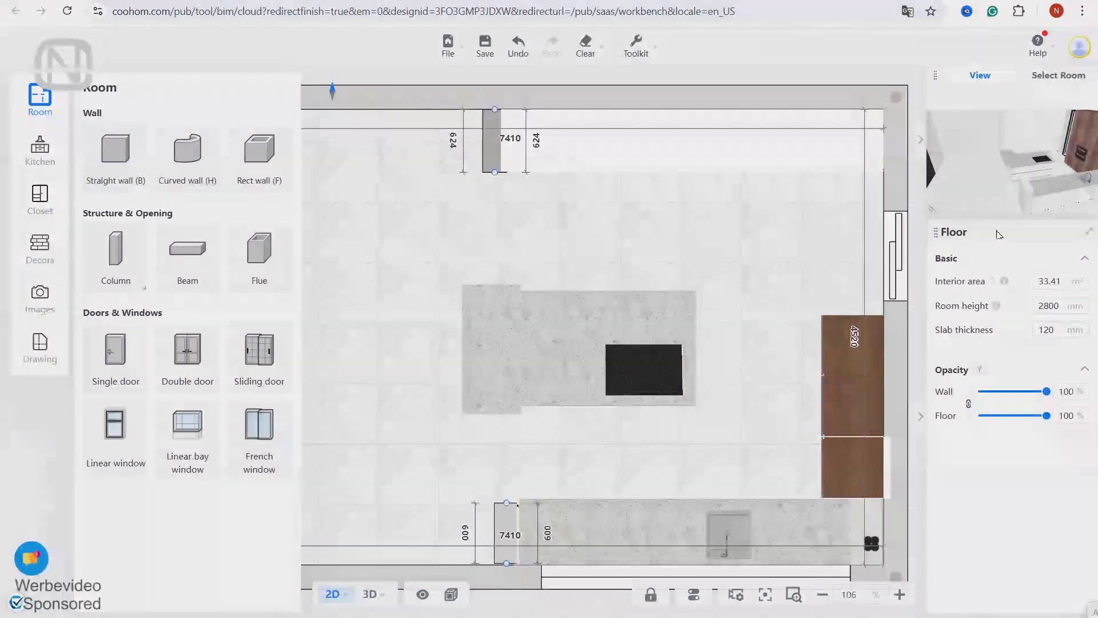
Set the short wall's thickness to 100 mm and its custom height to 2799 mm, and check it in 3D
left_click(497, 167)
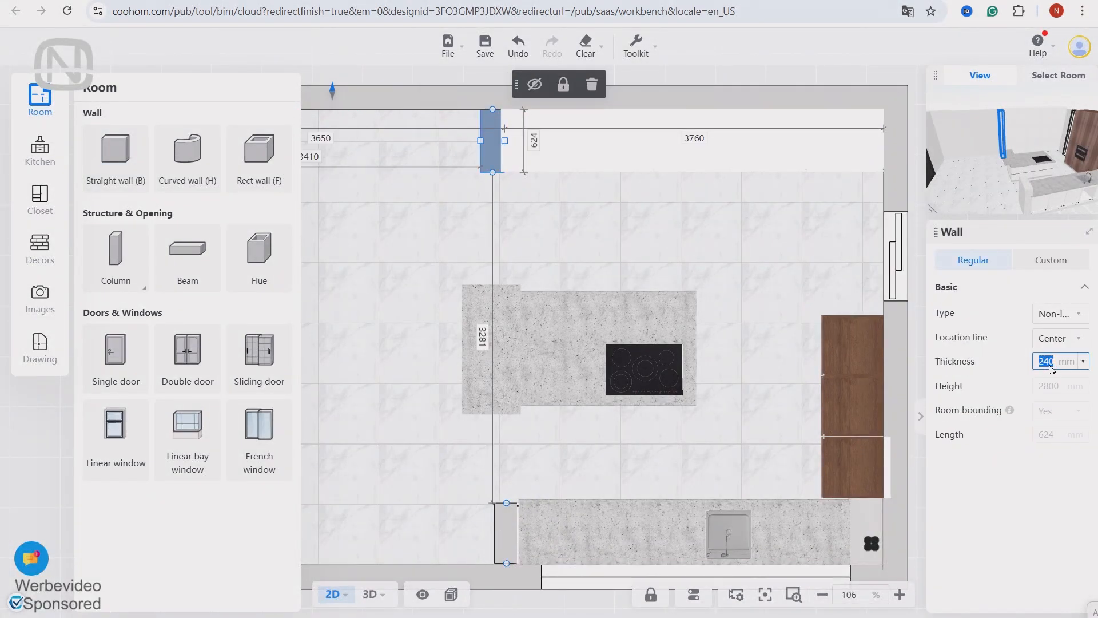
key("Return")
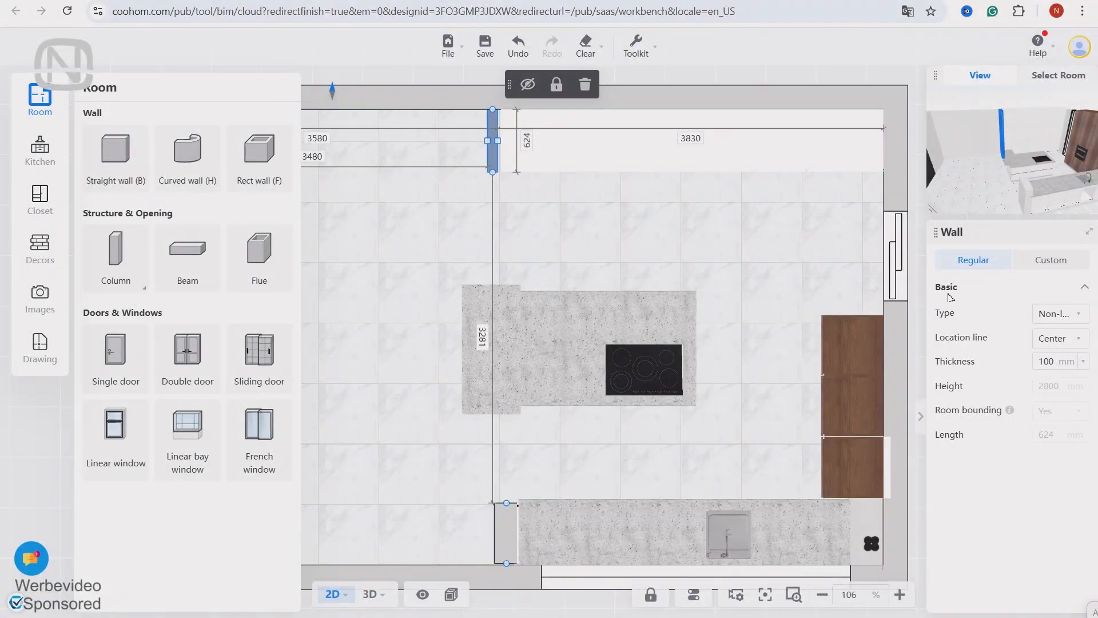
left_click(1059, 386)
key("Return")
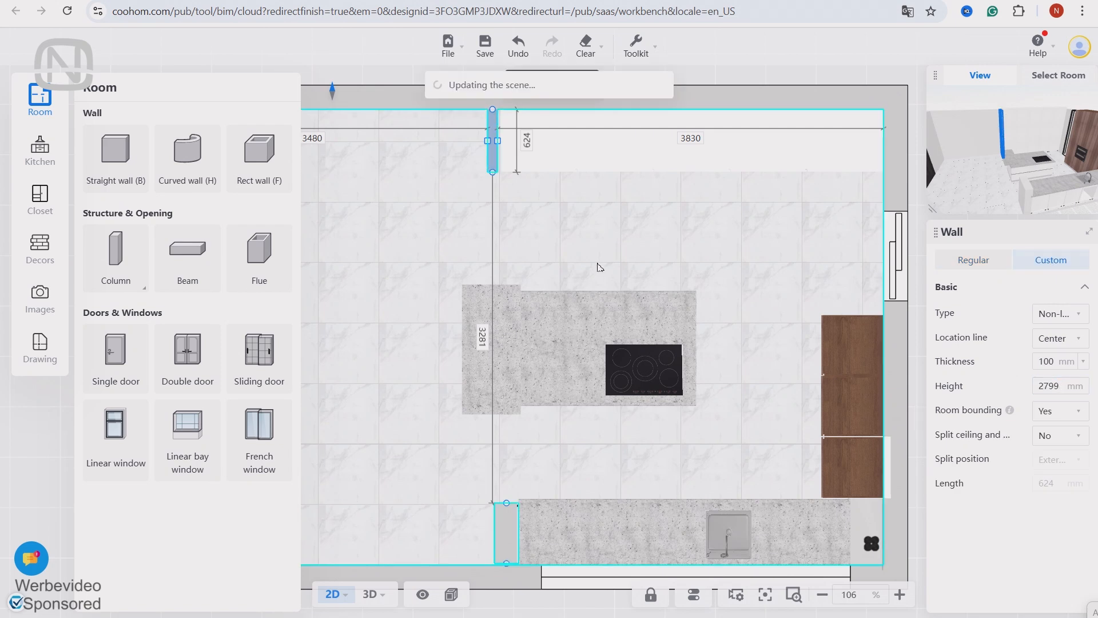
left_click(370, 594)
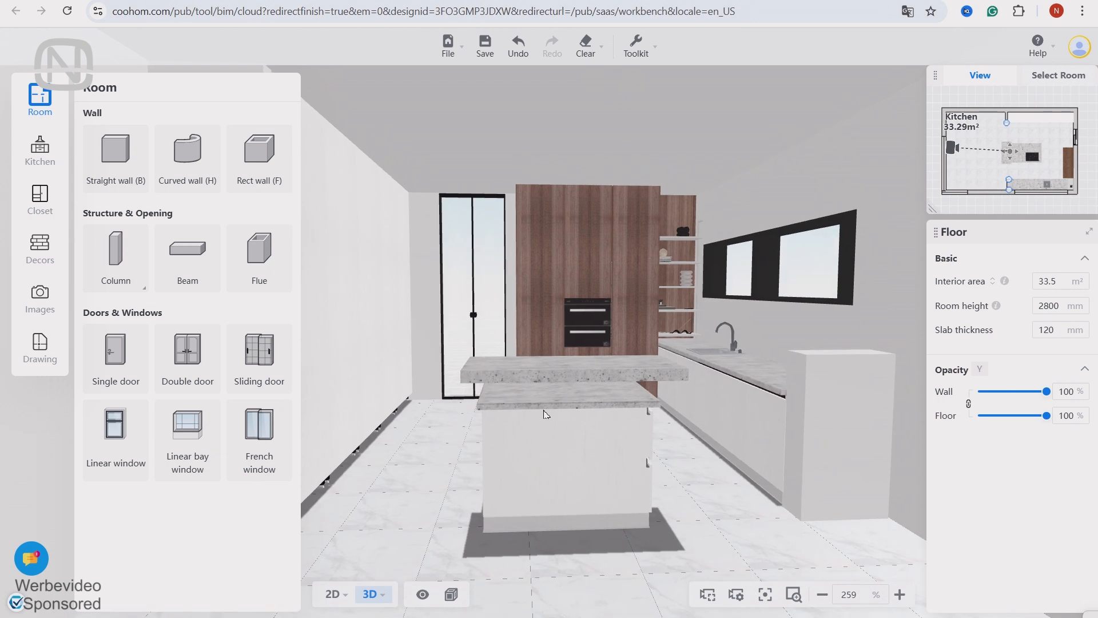
Generate a 100 mm high Toe Base 04-G toekick in Steel-Smooth04 for the row of high cabinets
left_click(39, 148)
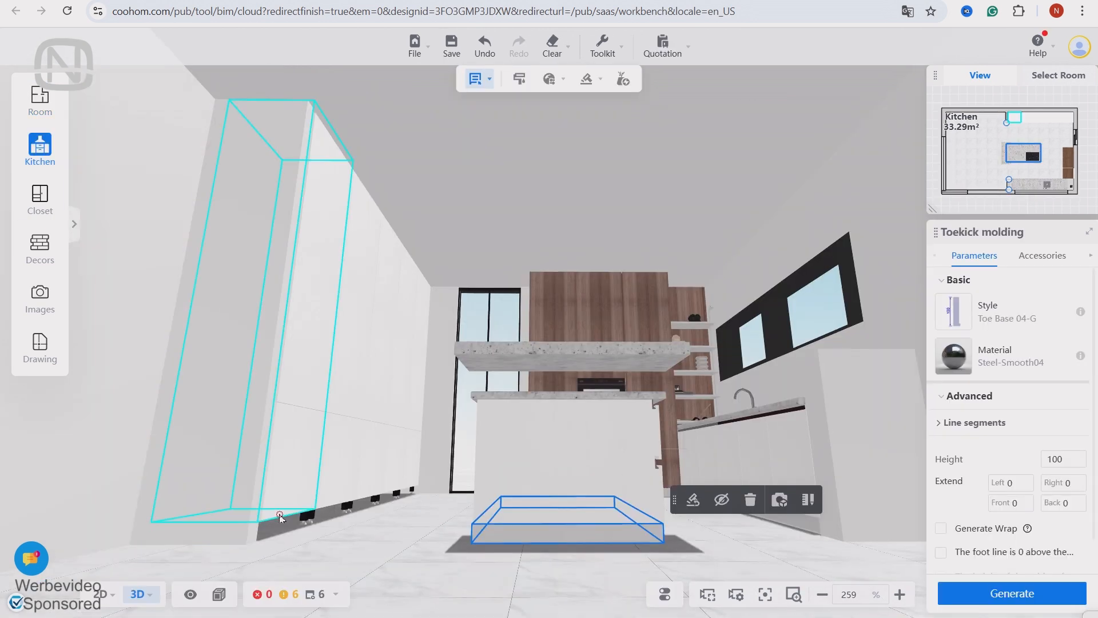
left_click(286, 320)
left_click(414, 482, "ctrl")
left_click(553, 79)
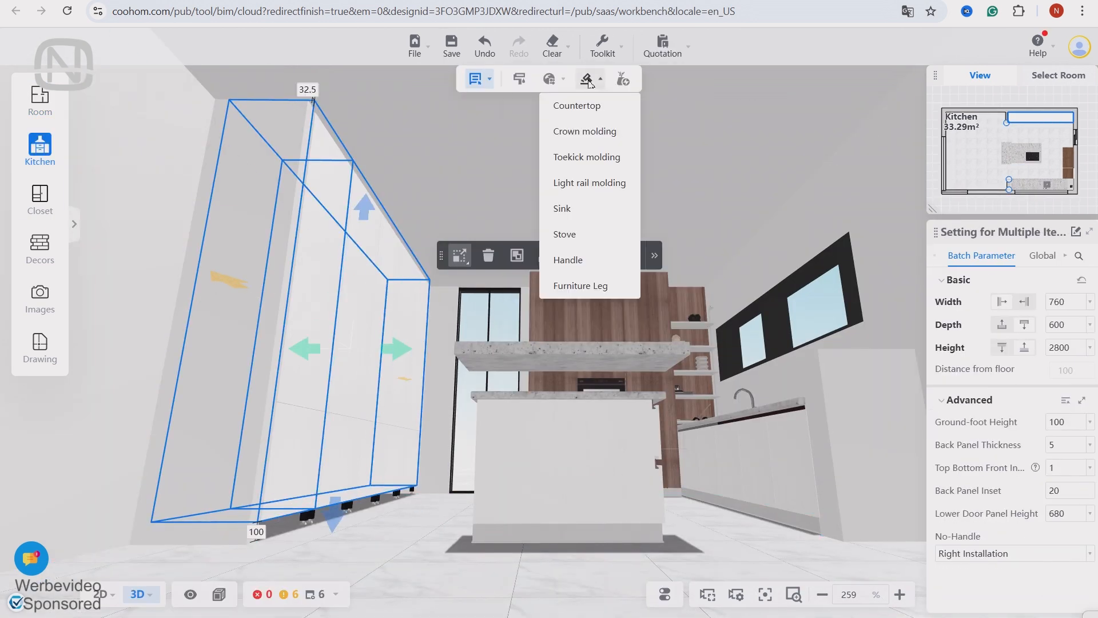
left_click(598, 163)
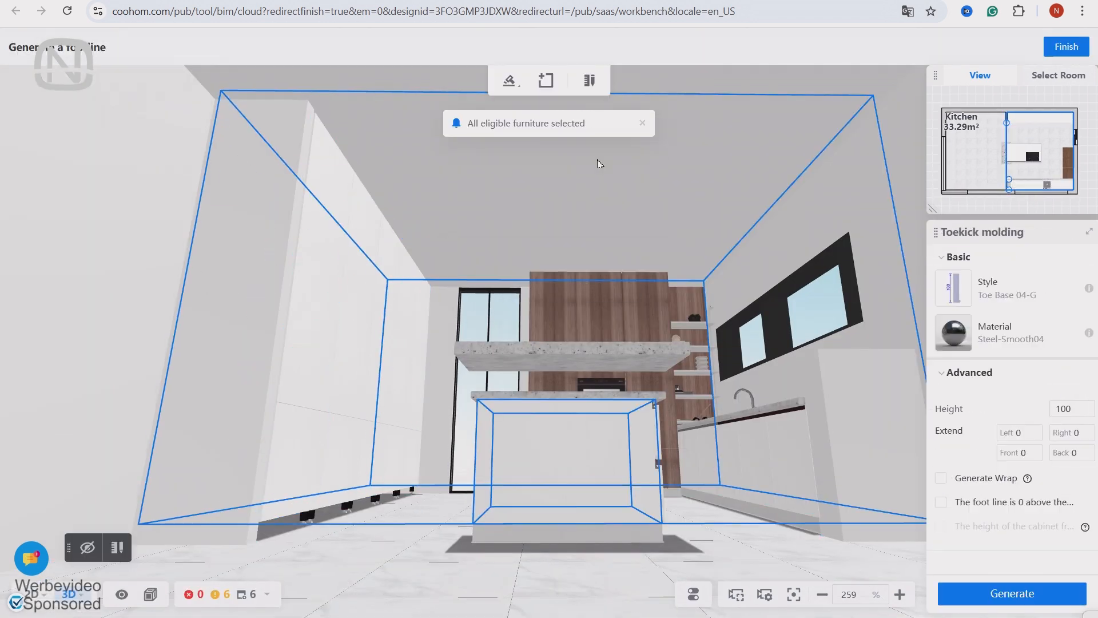
left_click(1023, 601)
left_click(1066, 47)
left_click_drag(350, 516, 667, 500)
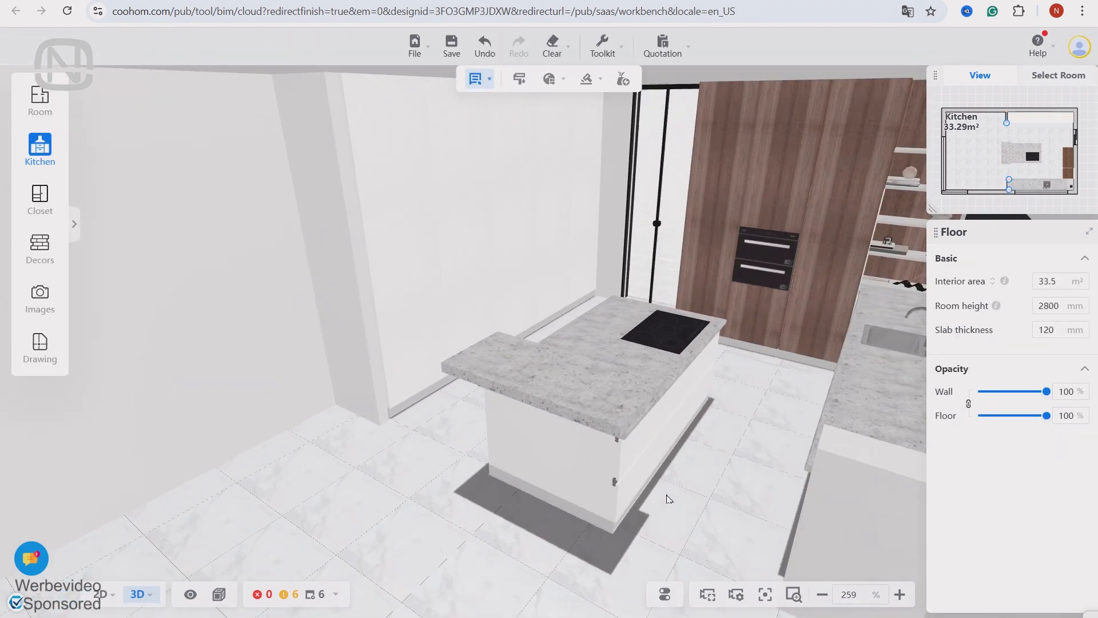
Search the decors for a coffee machine and a toaster and place both on the sink run's countertop
left_click(214, 193)
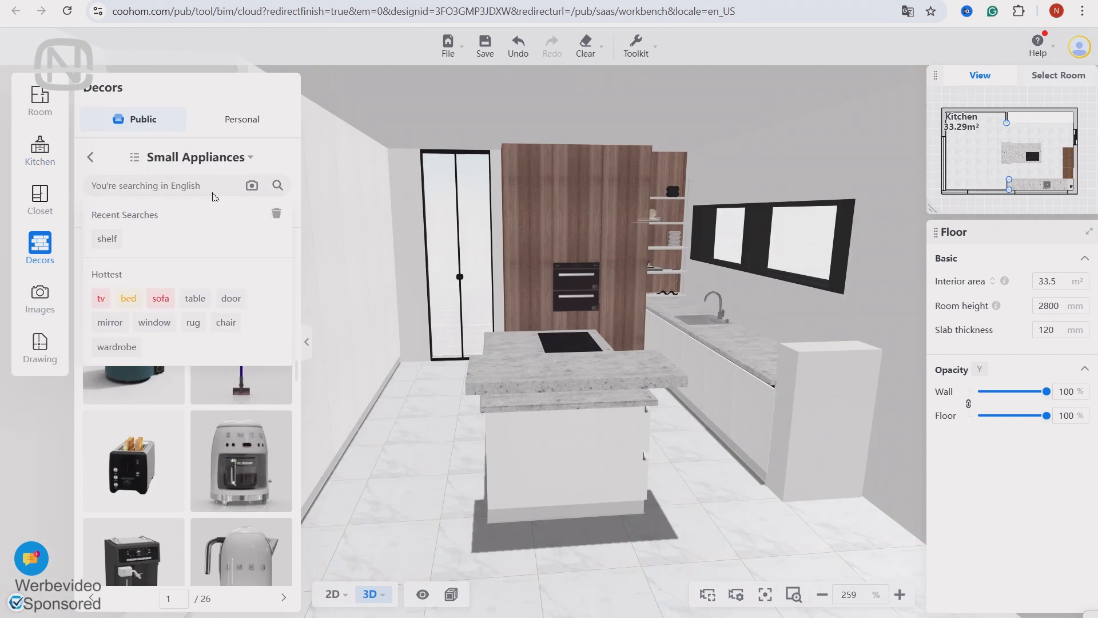
type("coffee")
key("Return")
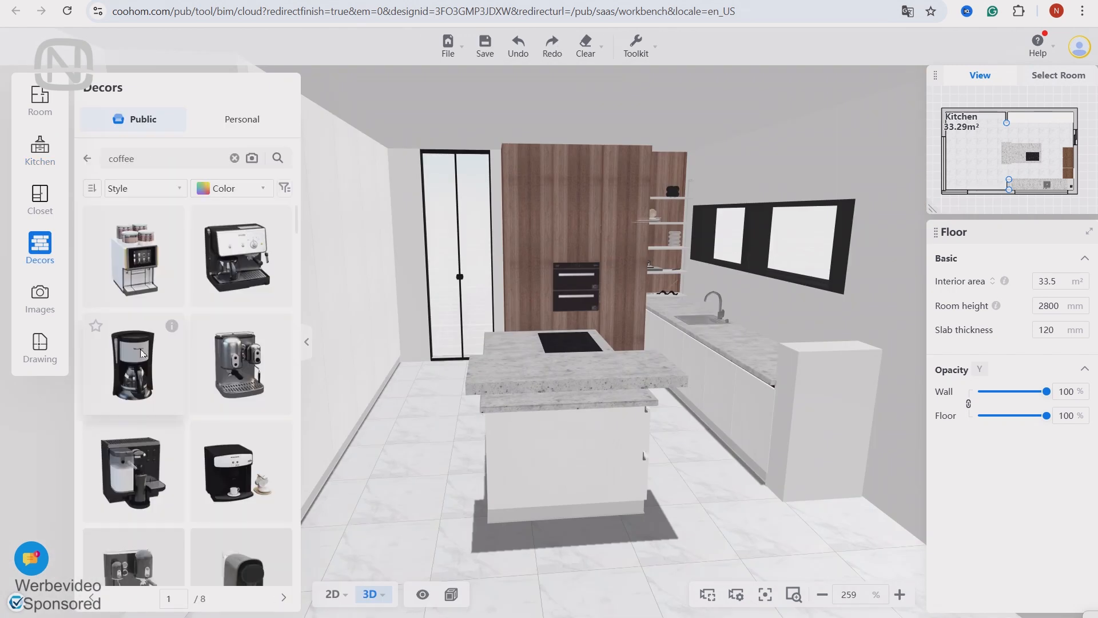
left_click_drag(132, 365, 671, 307)
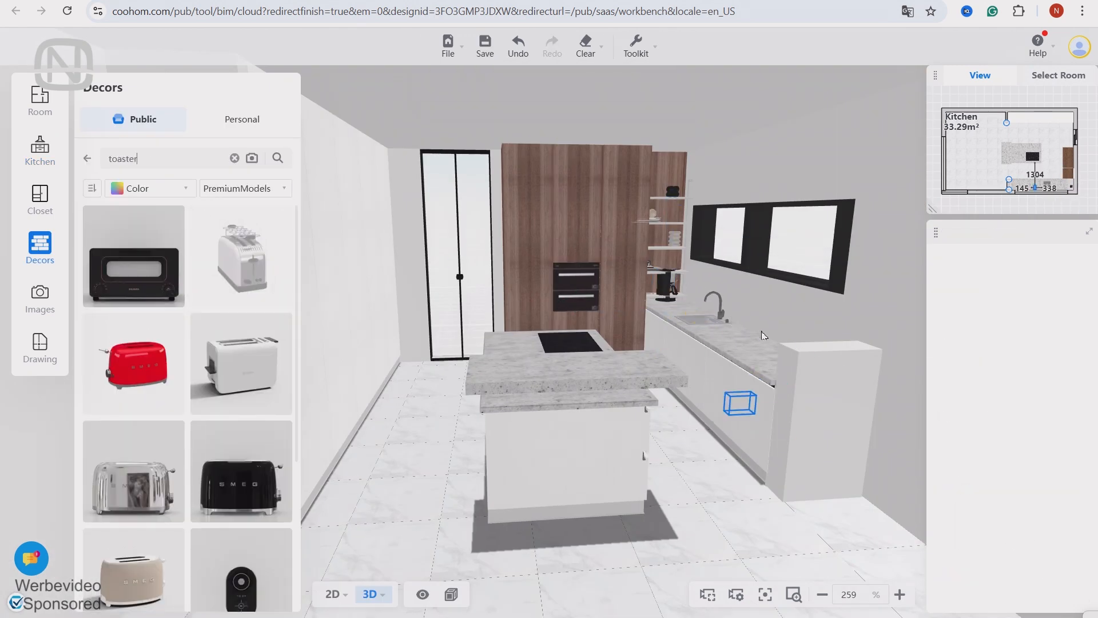
left_click_drag(736, 404, 755, 366)
left_click(687, 457)
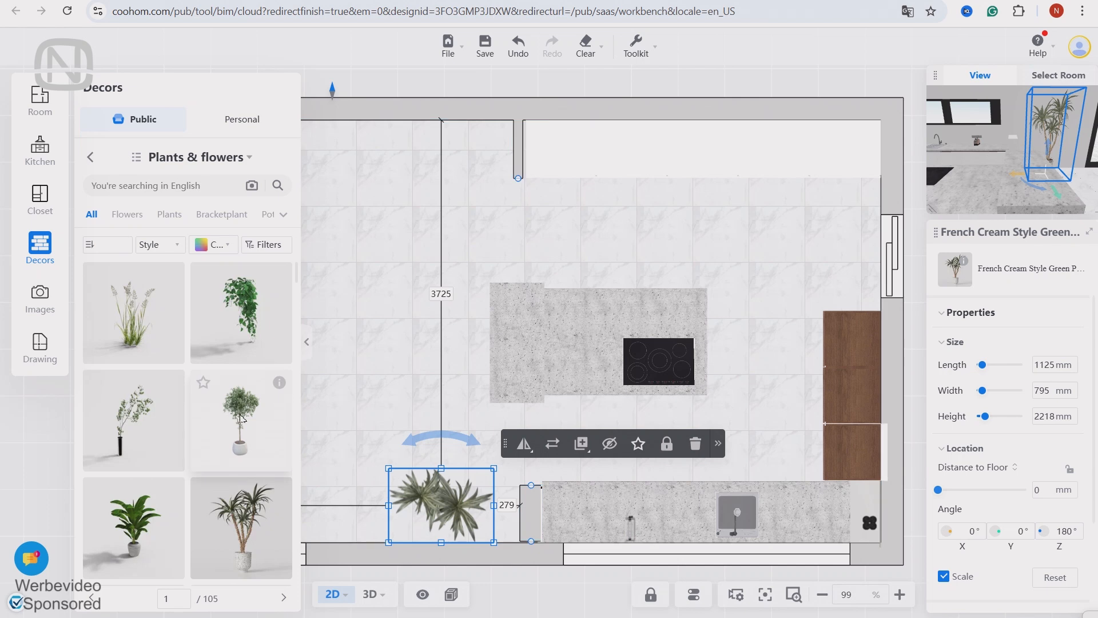
Decorate the wall beside the low partition with wooden slat panels, the Modern Potted Plants 24-1 and a smaller plant between the tall ones
left_click_drag(241, 421, 342, 526)
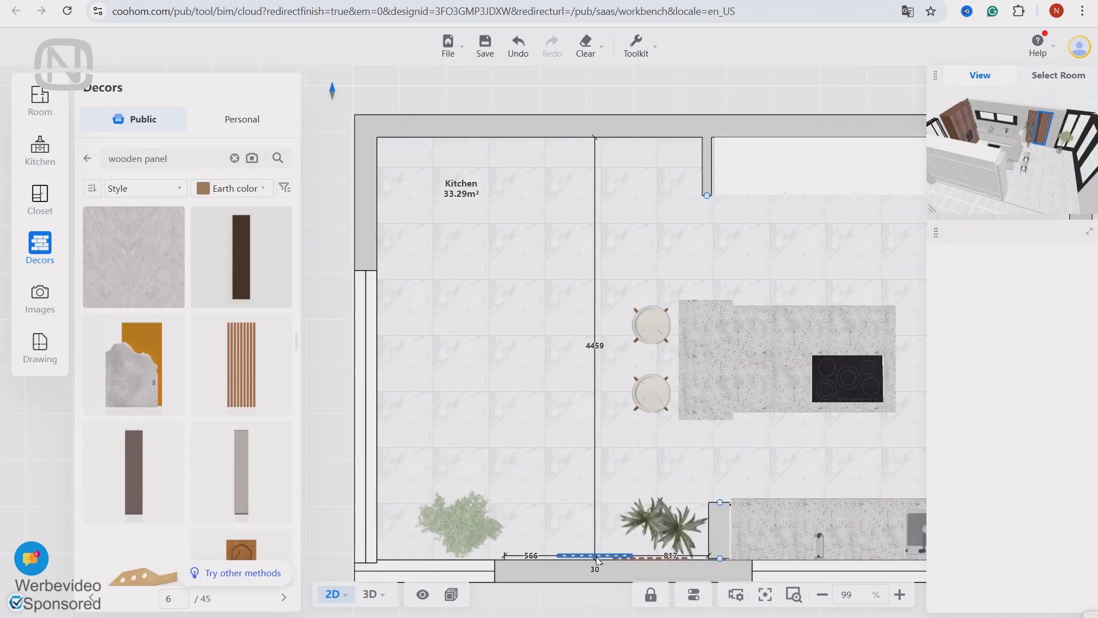
left_click(616, 557)
left_click(470, 530)
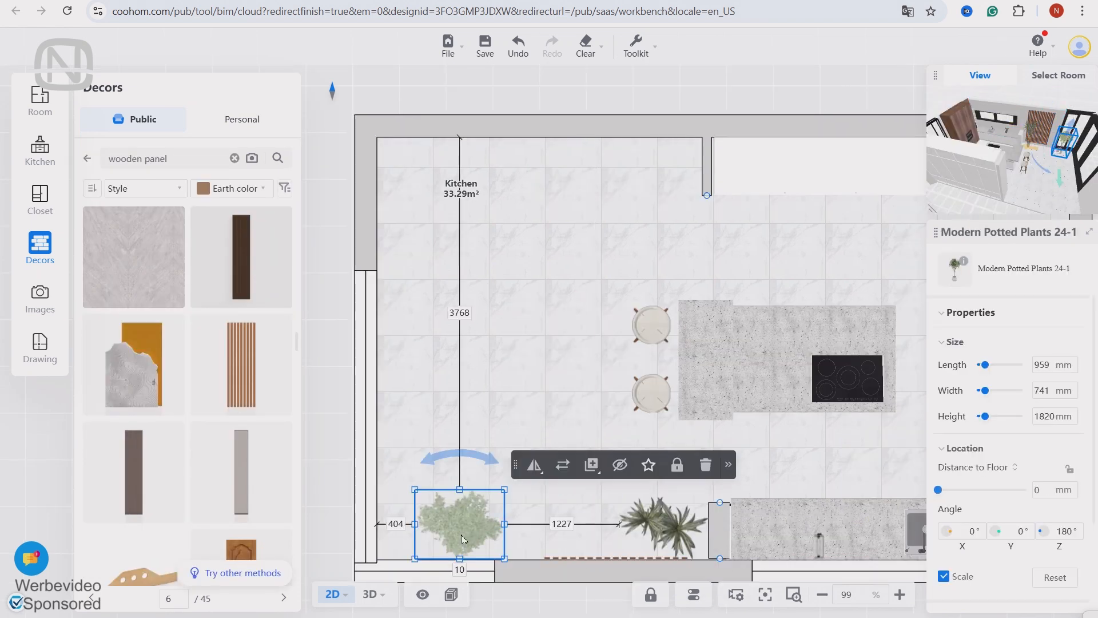
left_click(370, 594)
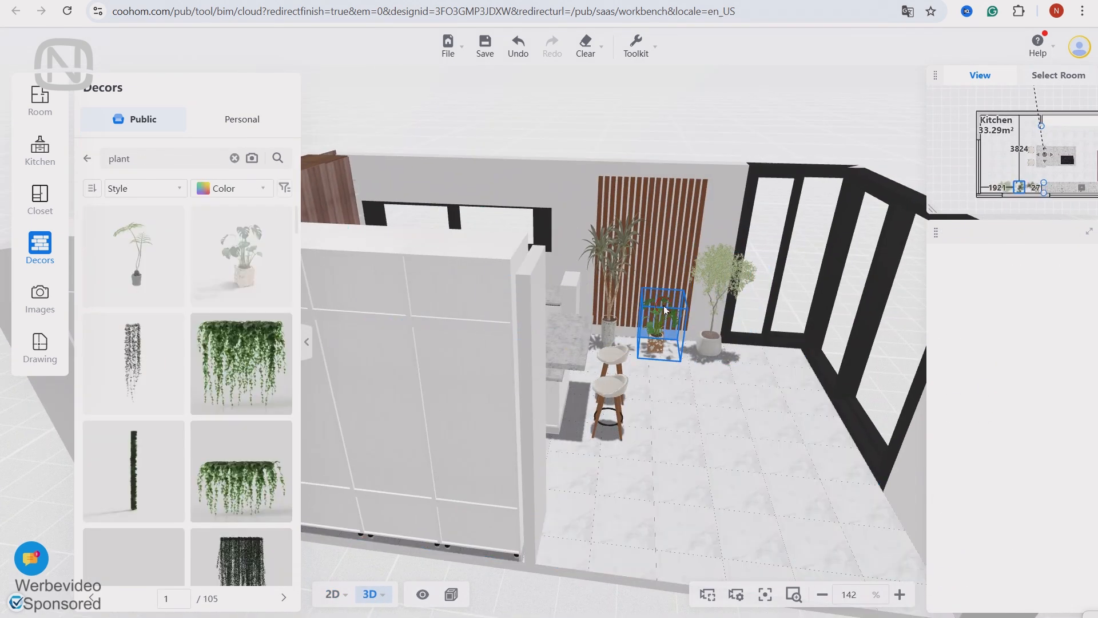
left_click(665, 309)
Place a wooden dining table in the free area and a dining chair turned to -90° on its island side
scroll(177, 407, "down", 15)
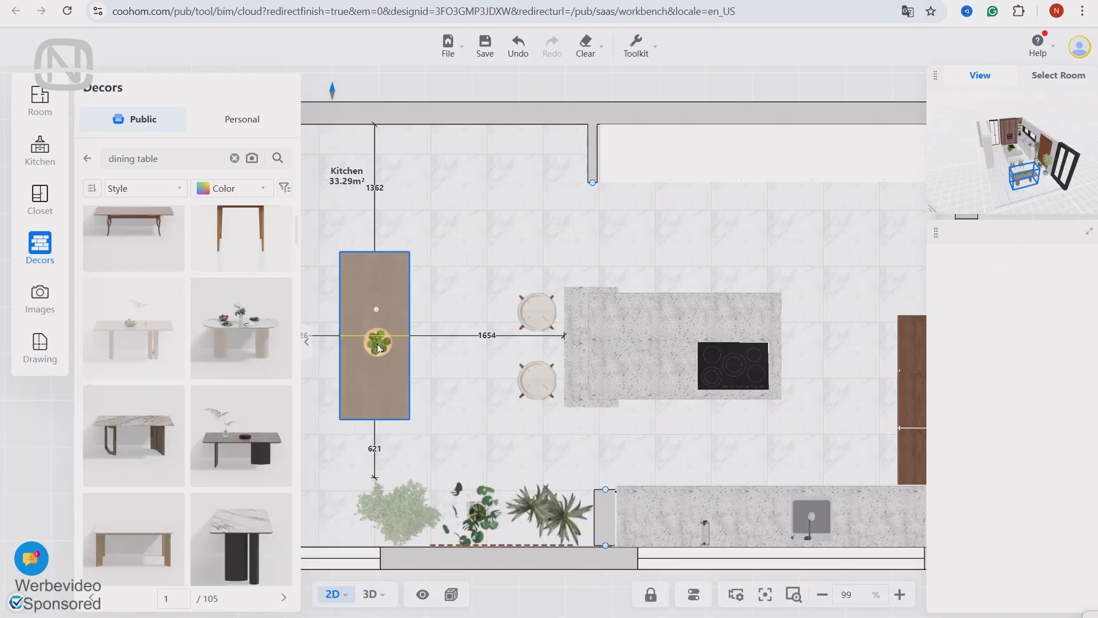
left_click(403, 395)
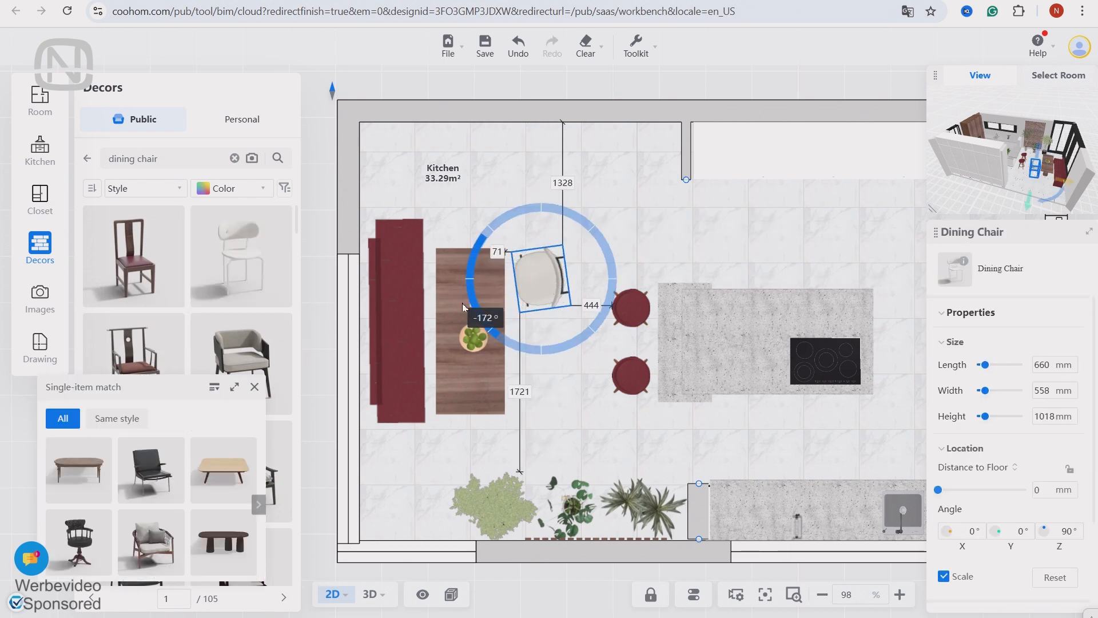
left_click_drag(464, 308, 461, 297)
left_click_drag(516, 247, 536, 300)
Copy the dining chair to a second place on the same side and to the table's end, and adjust the table plant's position
mouse_move(645, 252)
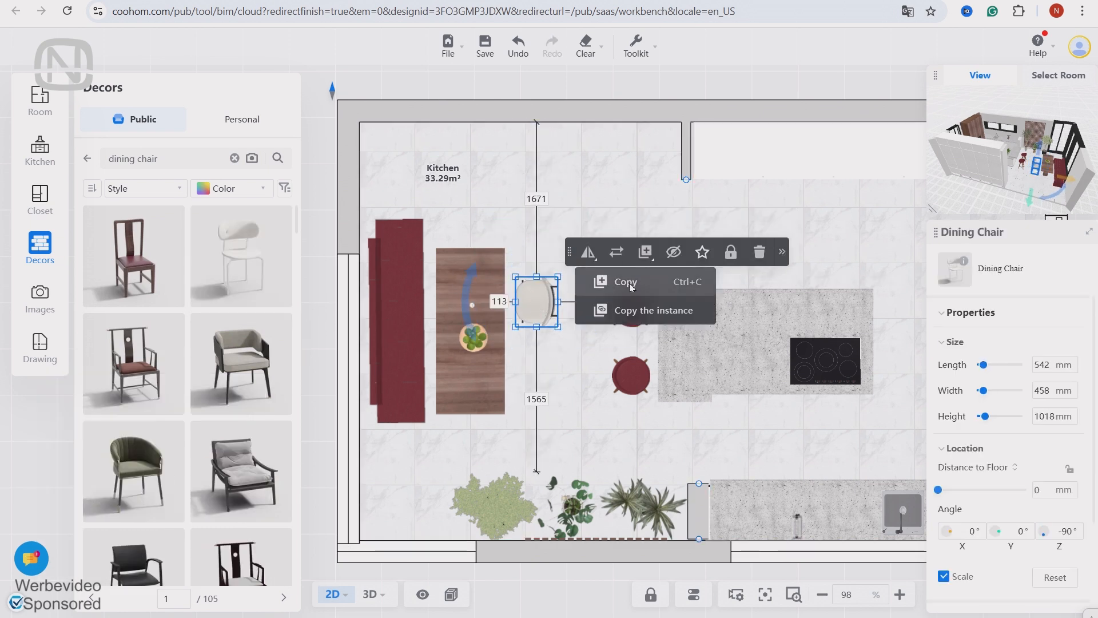
left_click(630, 286)
left_click(531, 376)
left_click_drag(532, 376, 545, 376)
mouse_move(644, 327)
left_click(633, 355)
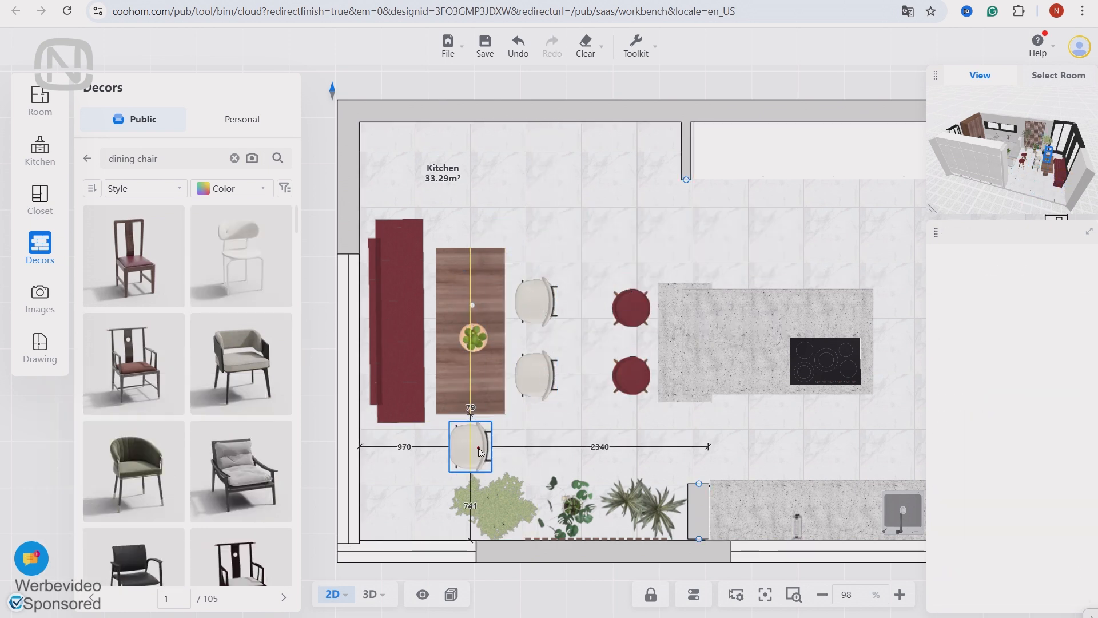
left_click(471, 446)
left_click_drag(409, 483, 440, 492)
left_click_drag(478, 349, 478, 325)
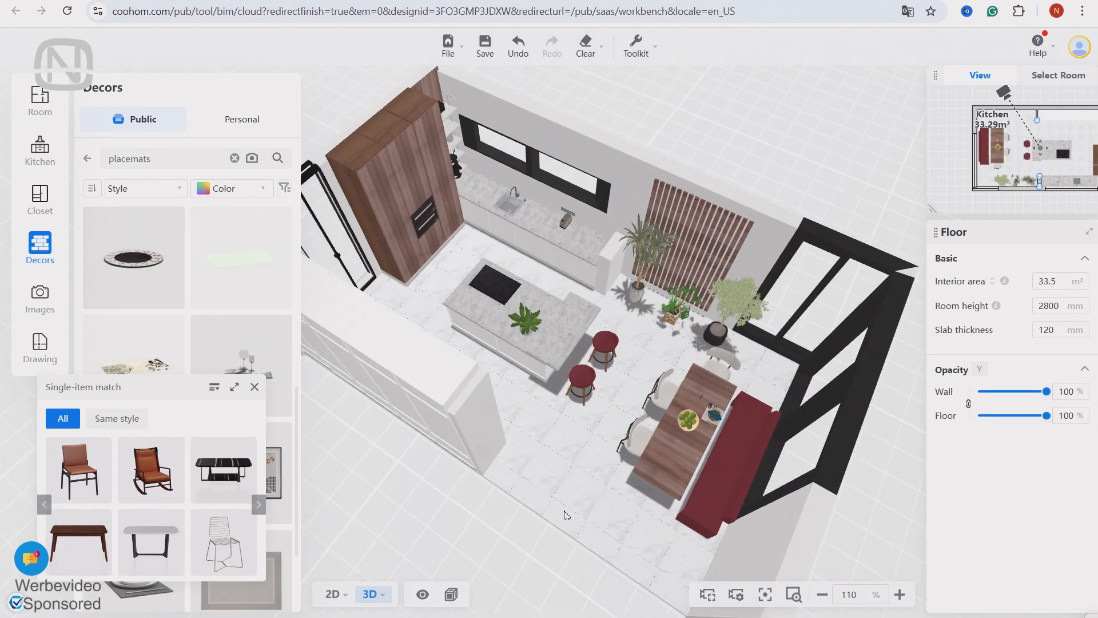
Create a new real-time rendering scheme from the Daytime template for the view across the dining table
left_click_drag(506, 525, 544, 466)
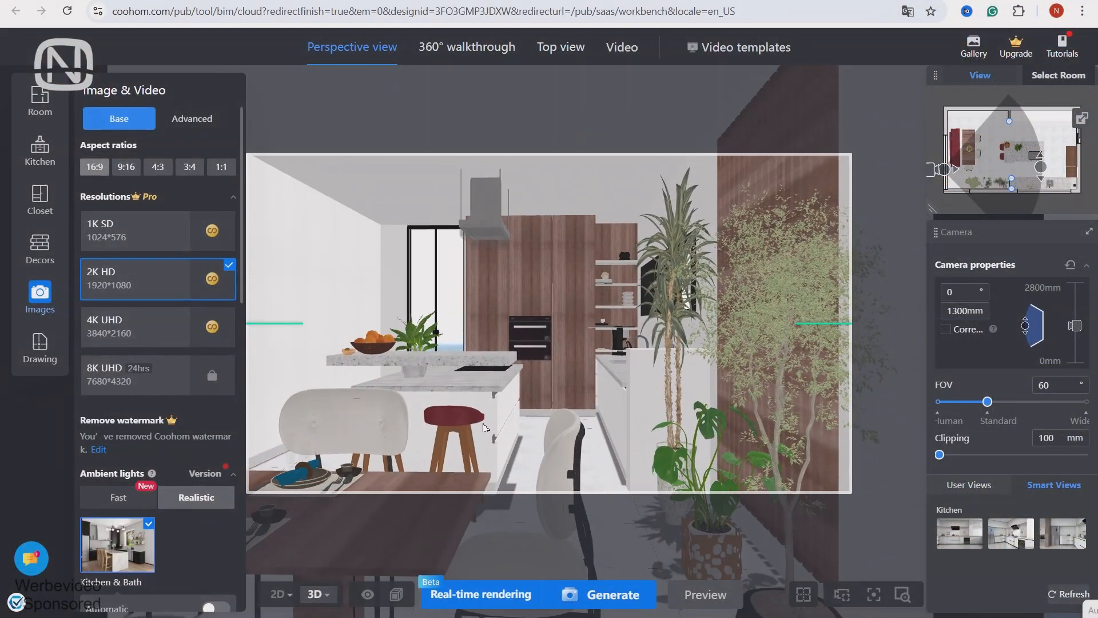
left_click(482, 595)
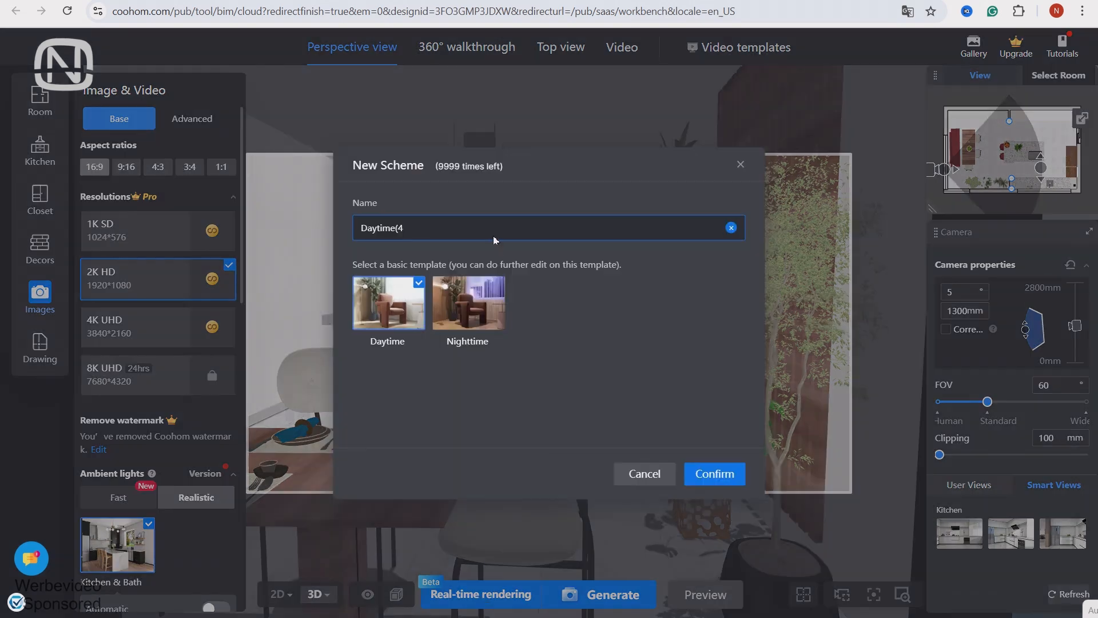
left_click(724, 477)
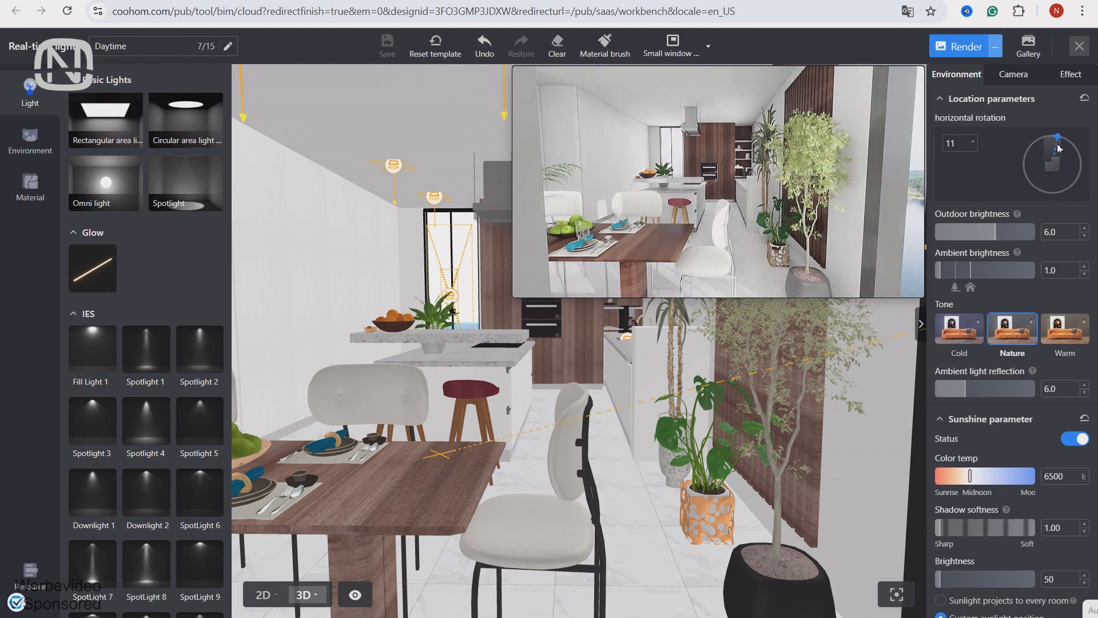
Apply the Ceramic matte 2 material to the kitchen floor
left_click_drag(564, 478, 497, 351)
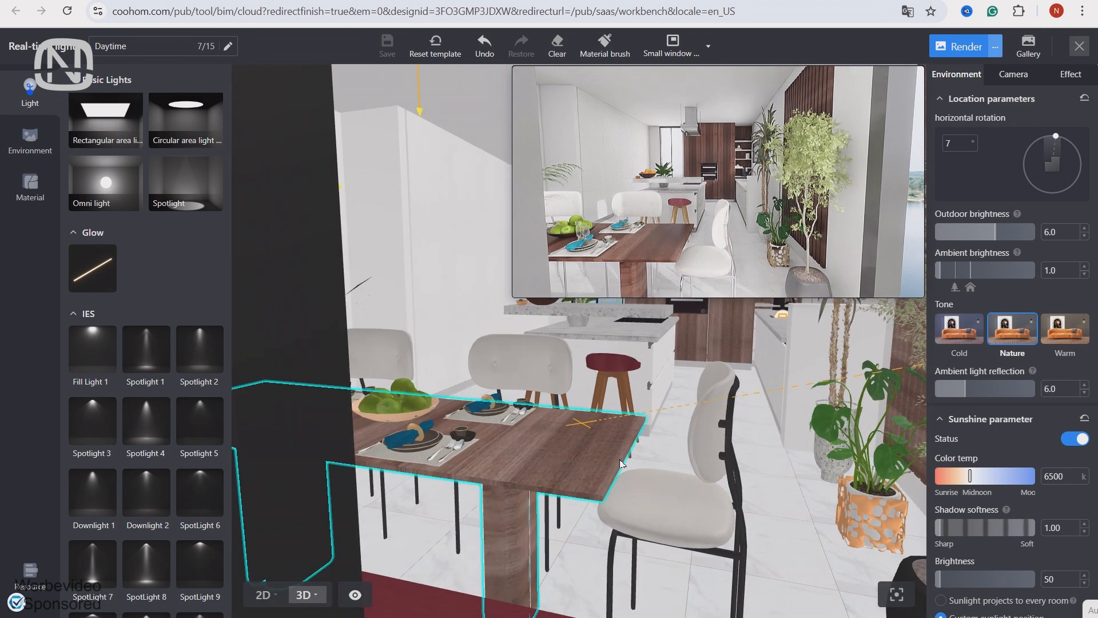
left_click_drag(778, 429, 652, 455)
left_click(30, 187)
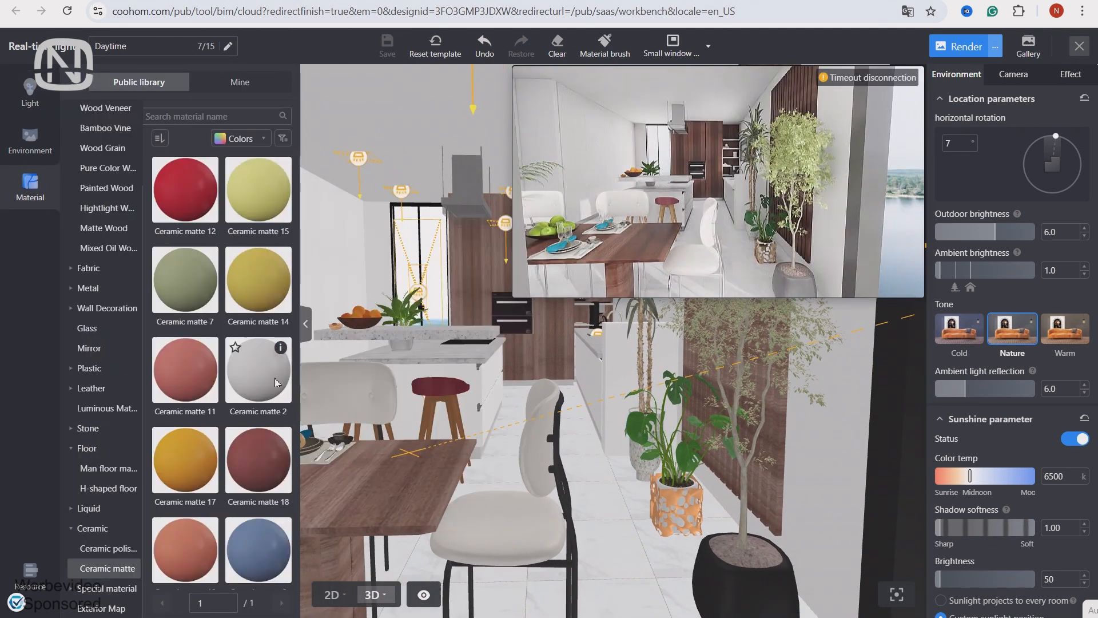
left_click(258, 369)
left_click(628, 564)
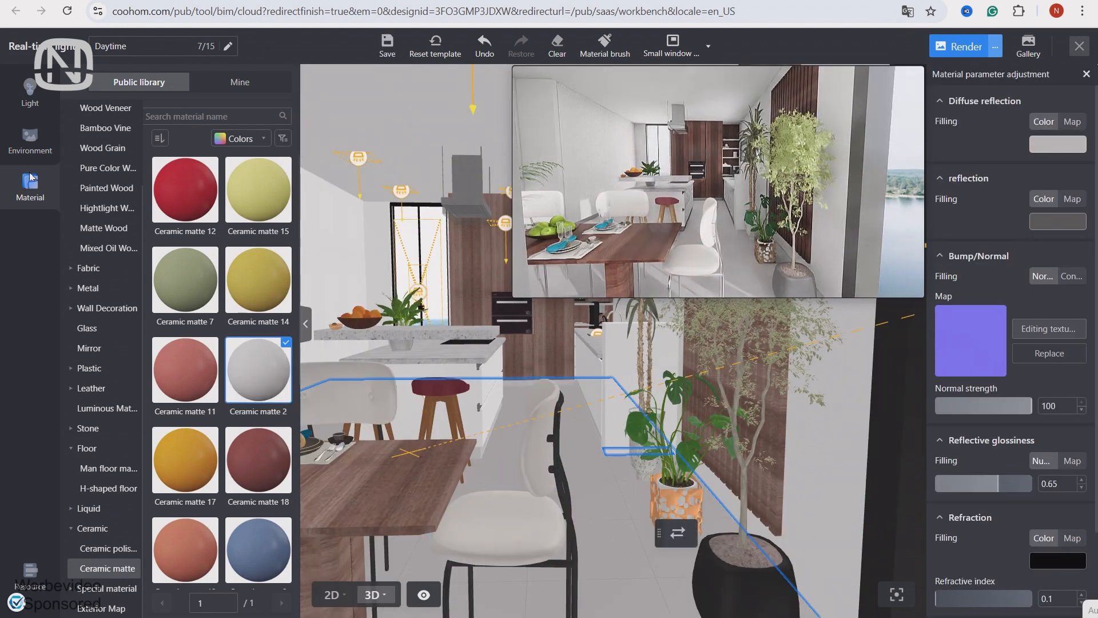
Save the lighting scheme and render the camera view from the dining bench towards the kitchen
left_click(32, 96)
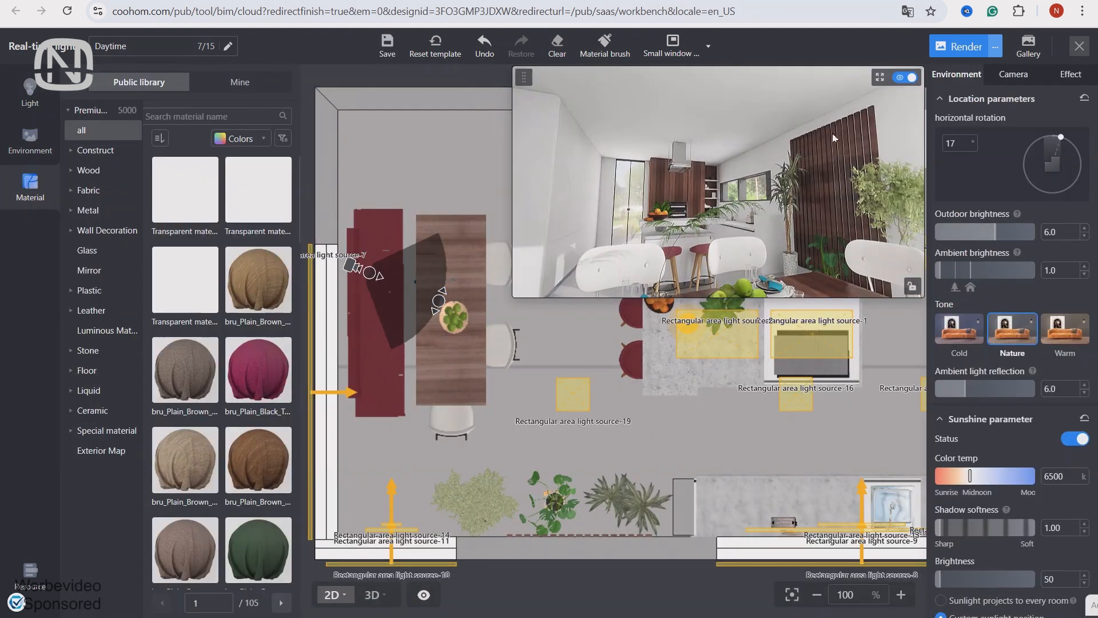
left_click(1000, 53)
left_click(963, 46)
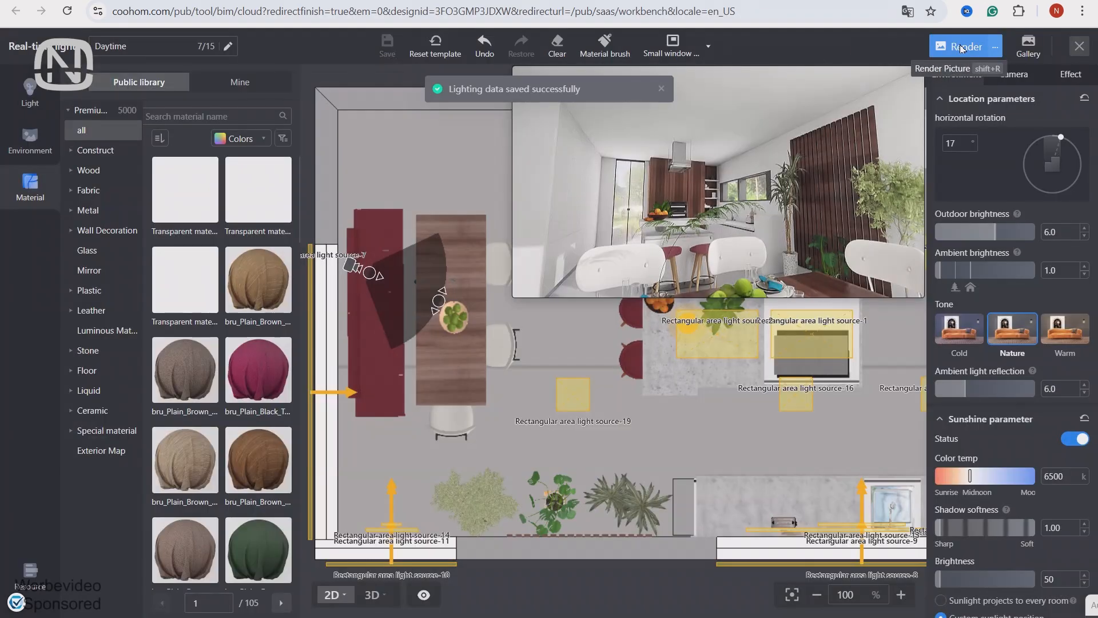
left_click(662, 89)
Render the smart view looking over the sink towards the island, and review both rendered kitchen images in the gallery
left_click(1013, 74)
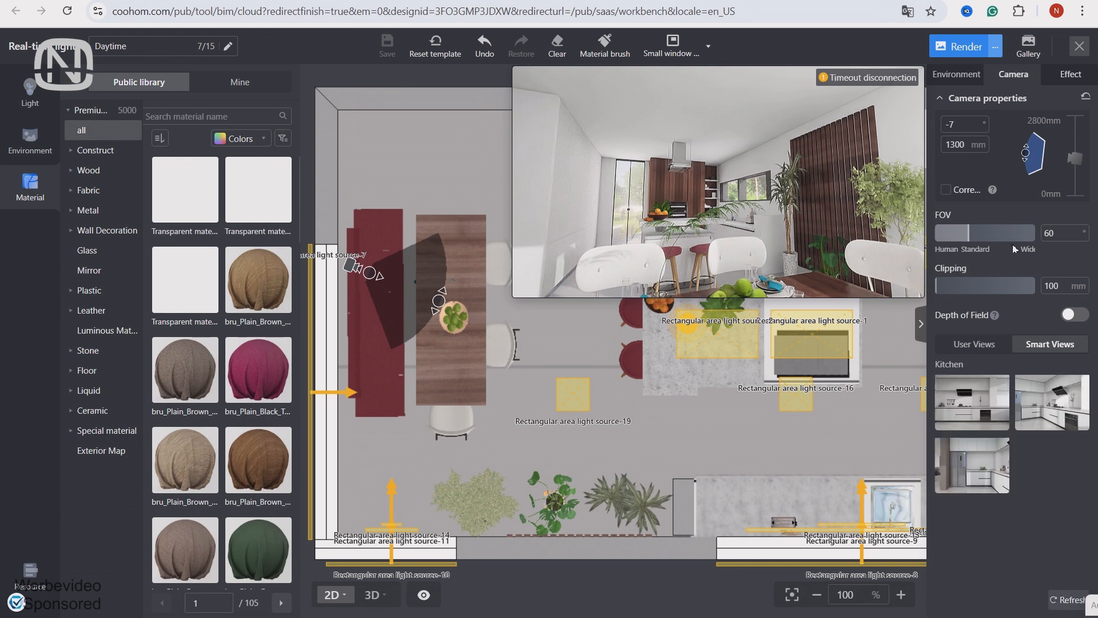
left_click(980, 404)
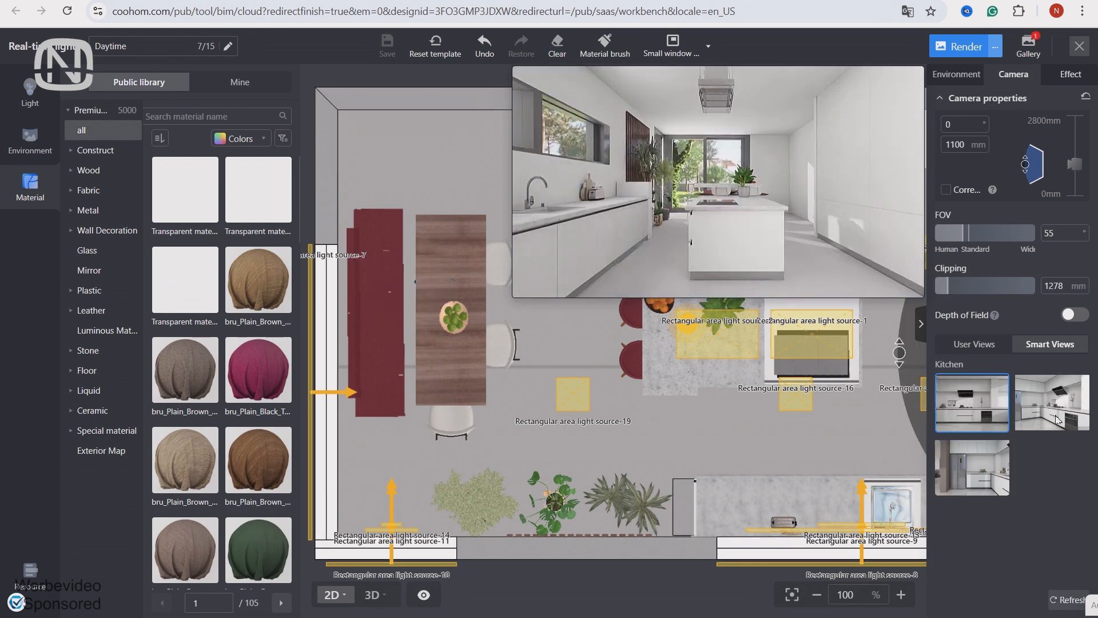
left_click(1053, 404)
left_click(998, 473)
left_click(1032, 425)
left_click(961, 48)
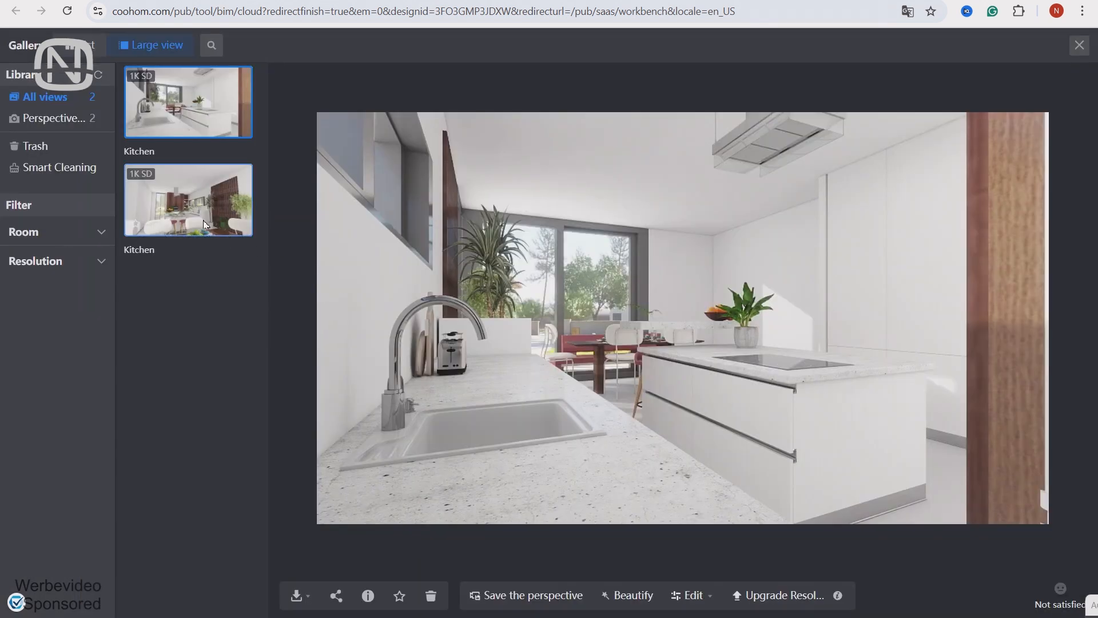
left_click(202, 221)
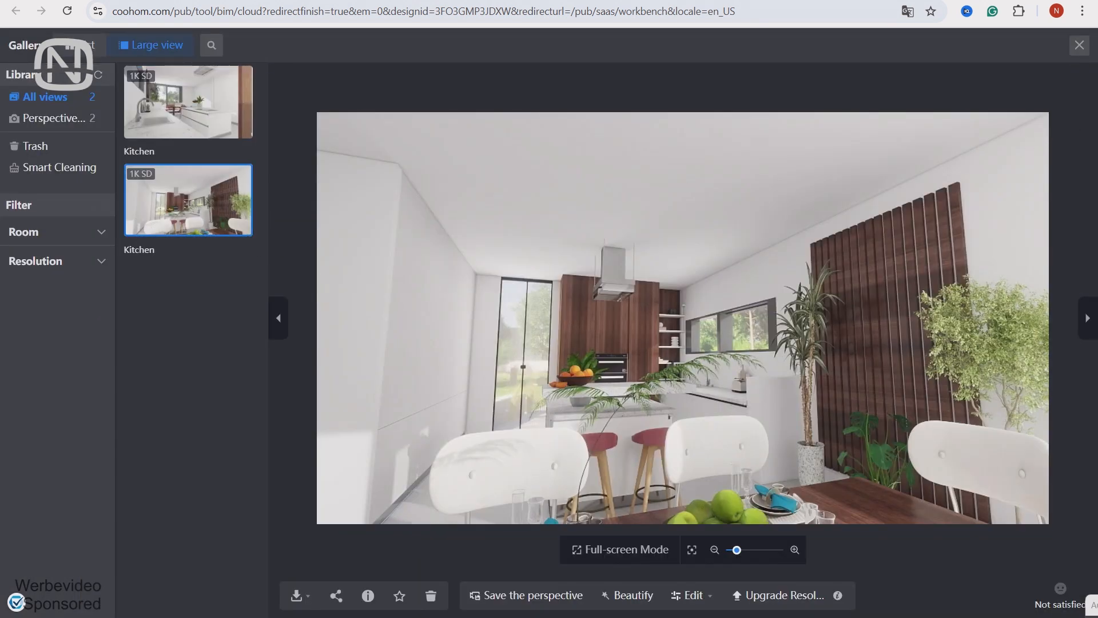
left_click(1079, 45)
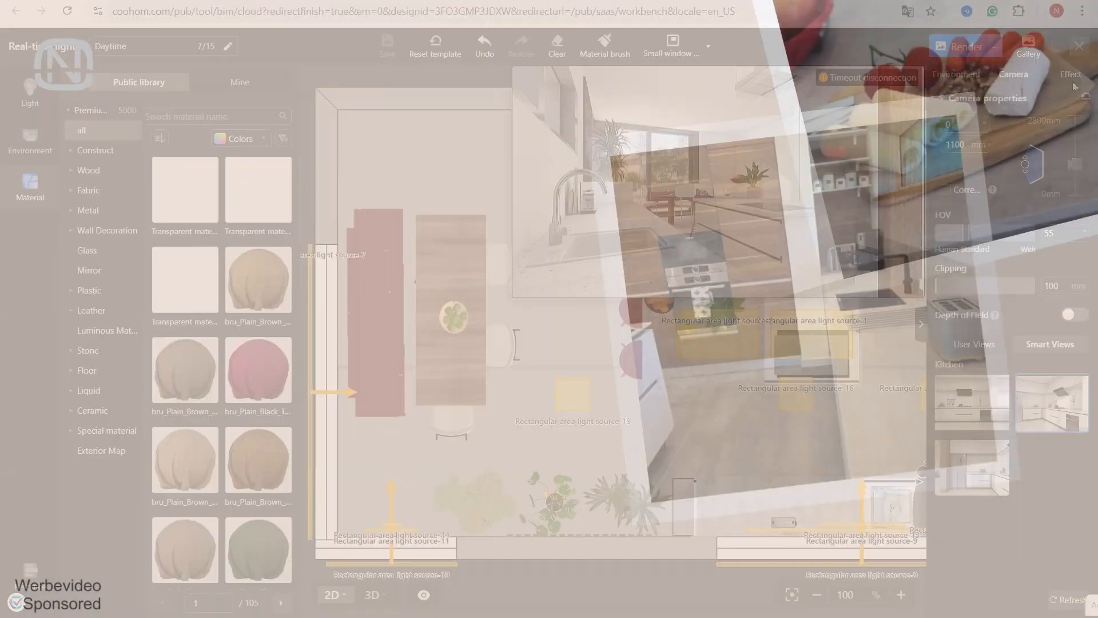